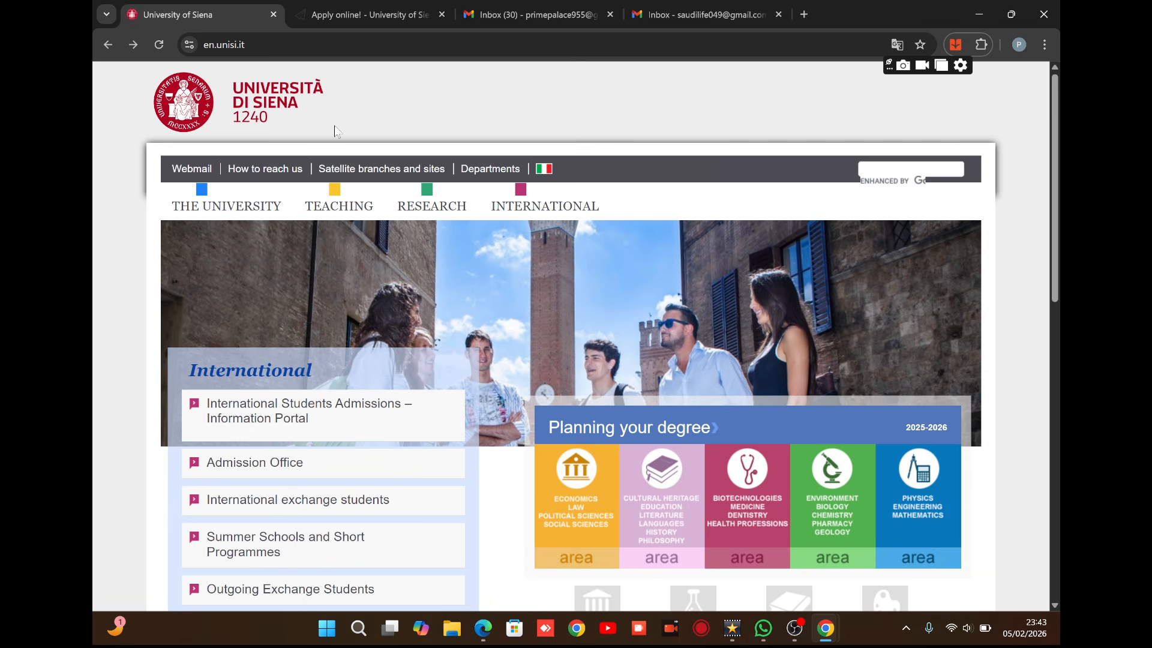
Scroll down the University of Siena homepage to the International section.
mouse_move(432, 206)
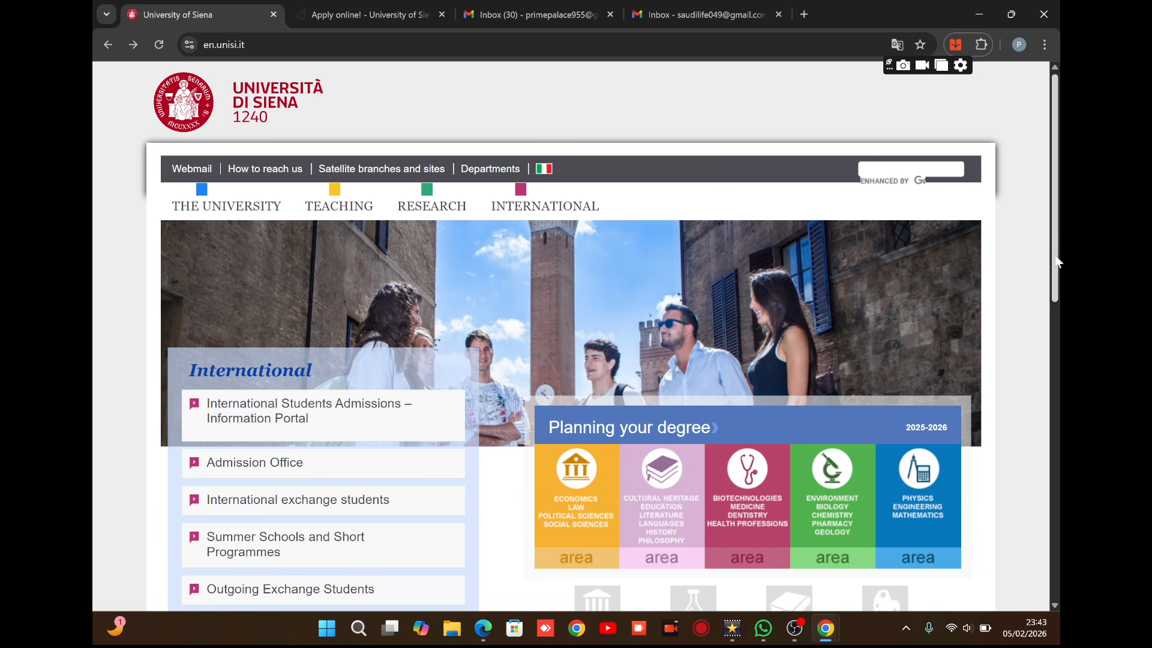
left_click_drag(1057, 261, 1020, 381)
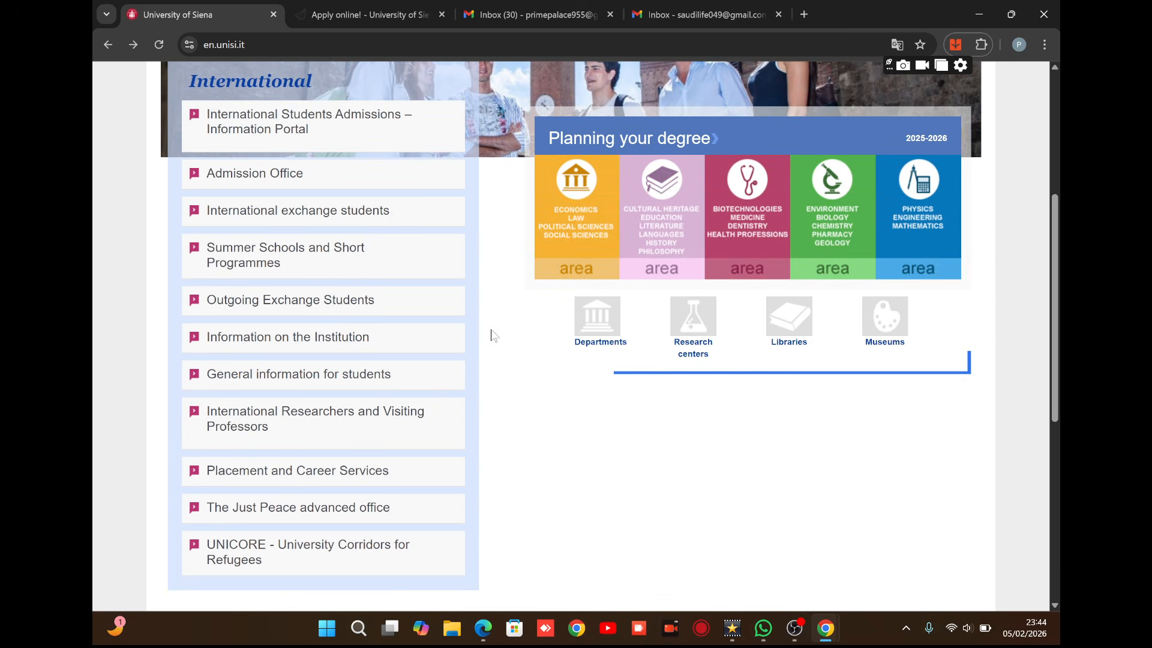
Open the International Students Admissions portal, then launch Application Submission in a new tab.
left_click(310, 129)
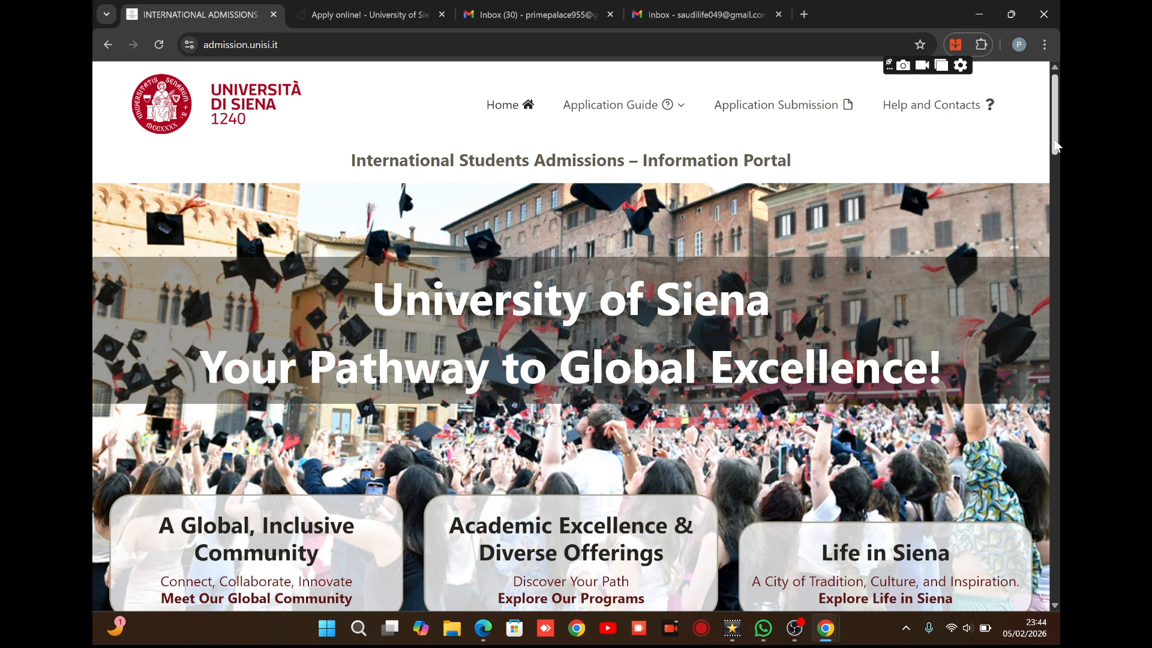
left_click_drag(1054, 146, 1033, 243)
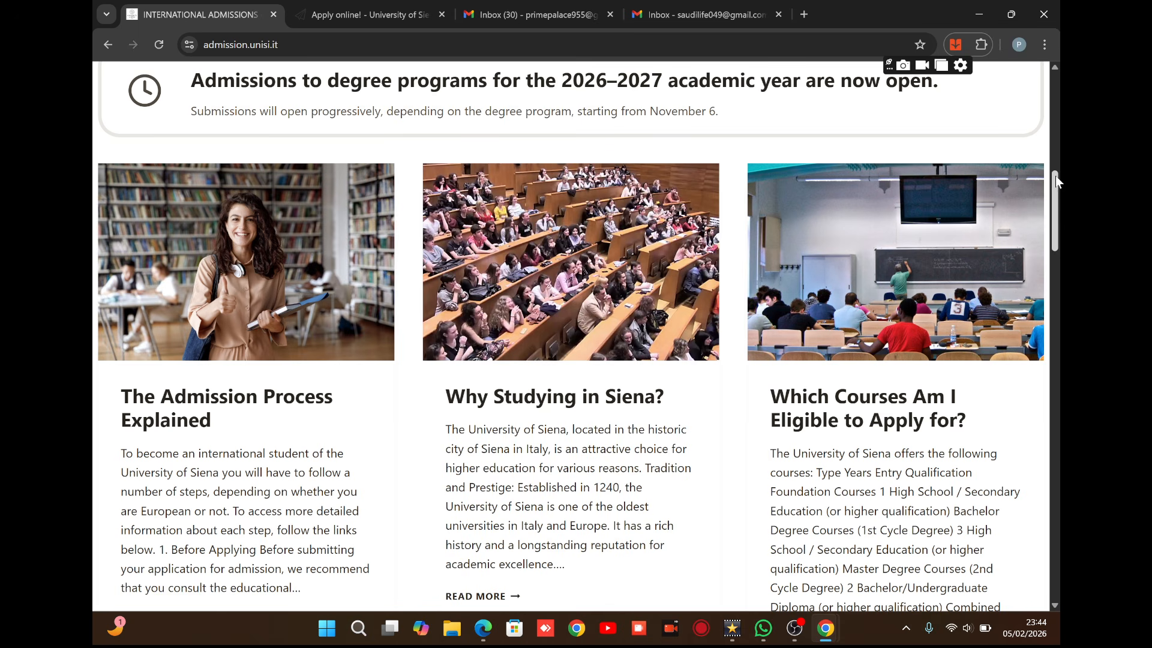
left_click_drag(1057, 179, 1042, 44)
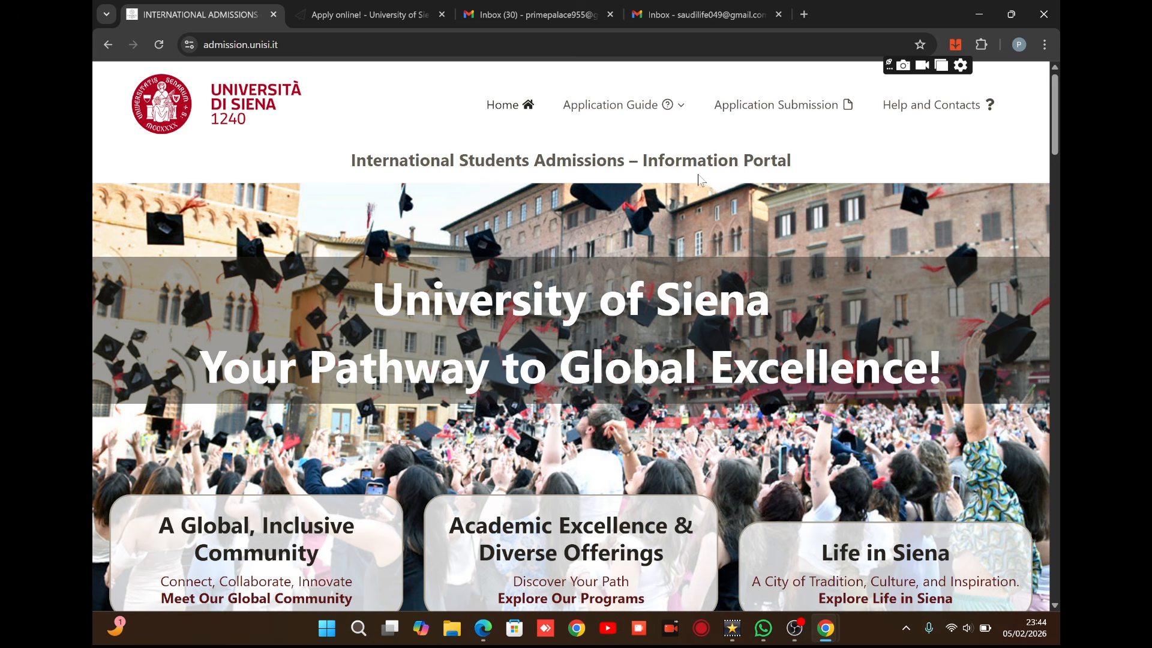
left_click(802, 113)
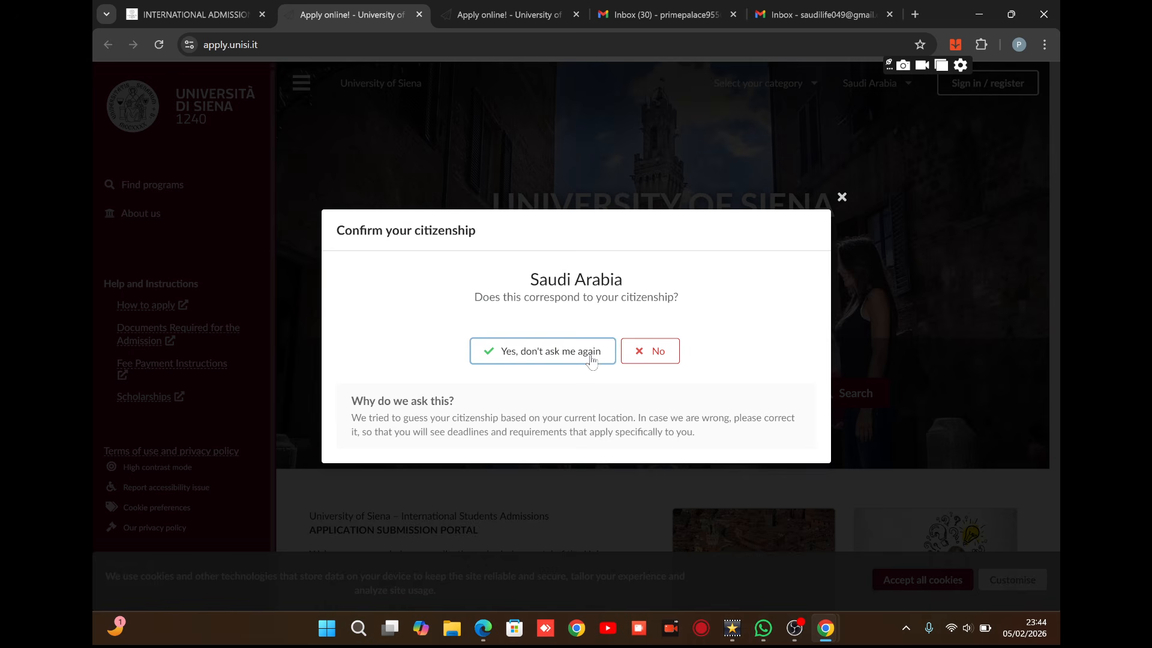
Dismiss the citizenship prompt, choose Non-EU Student as the category, and toggle the side navigation.
left_click(842, 198)
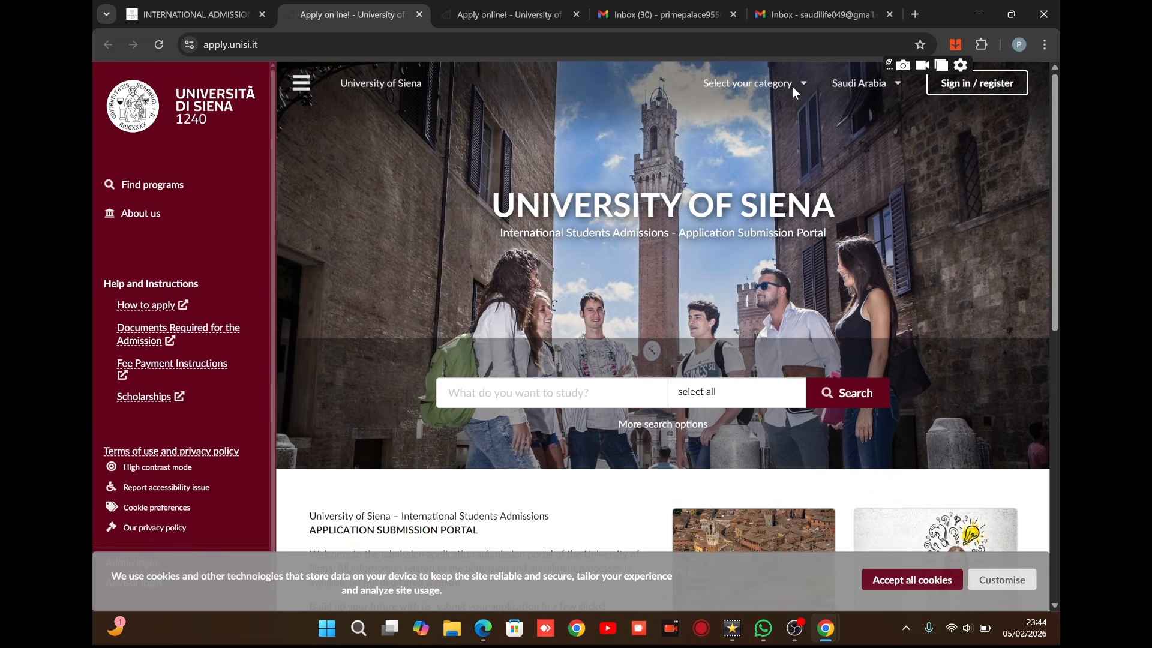
left_click(802, 86)
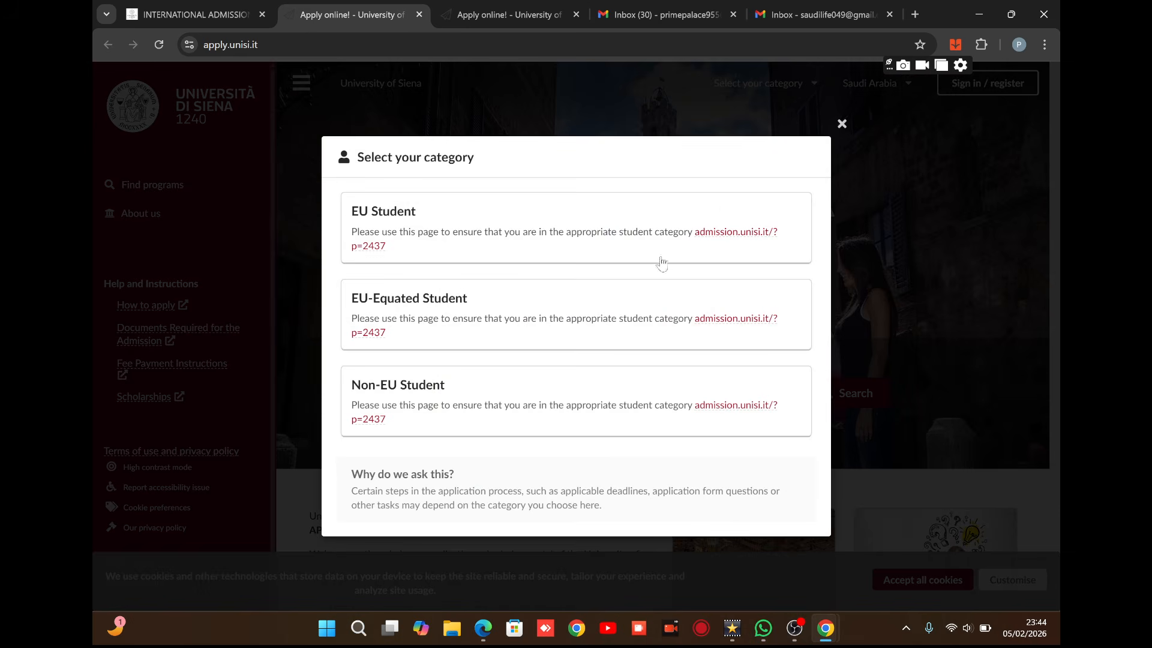
left_click(553, 410)
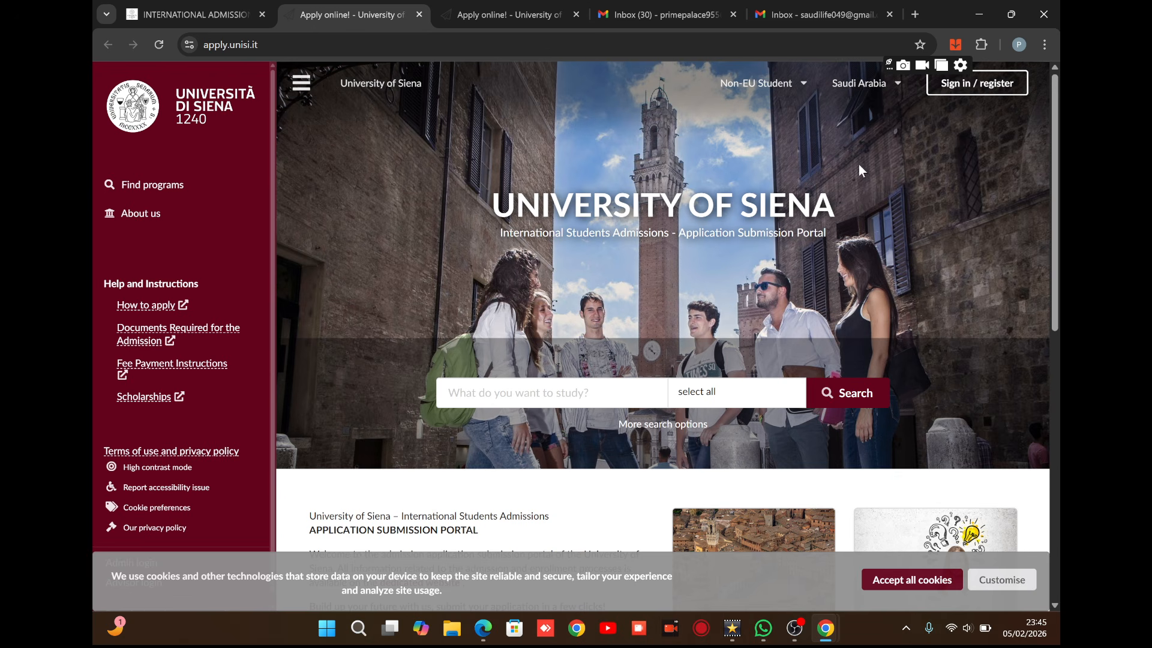
left_click(300, 84)
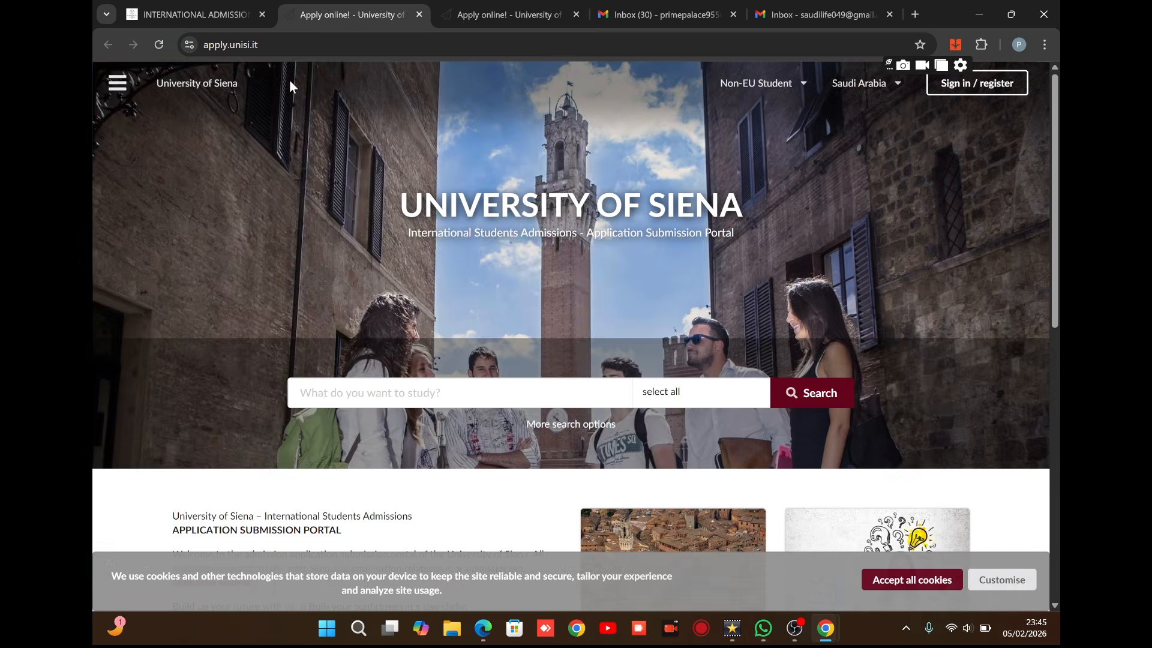
left_click(117, 84)
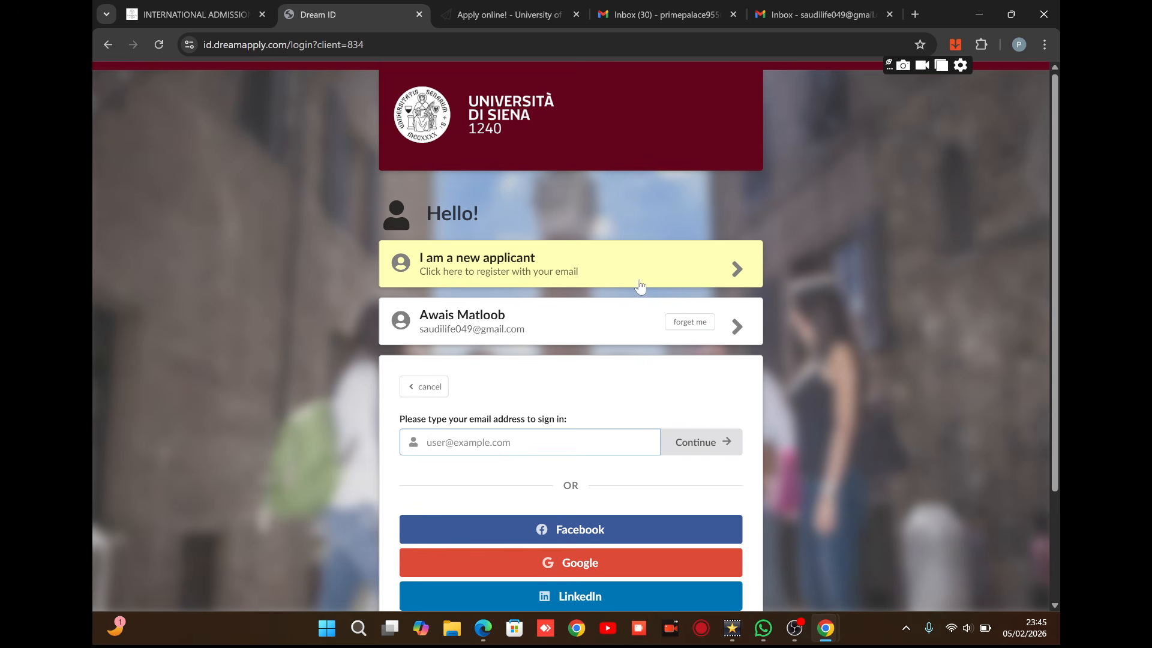
Register as a new applicant, filling the email field from the browser's saved suggestion.
left_click(733, 273)
left_click(537, 327)
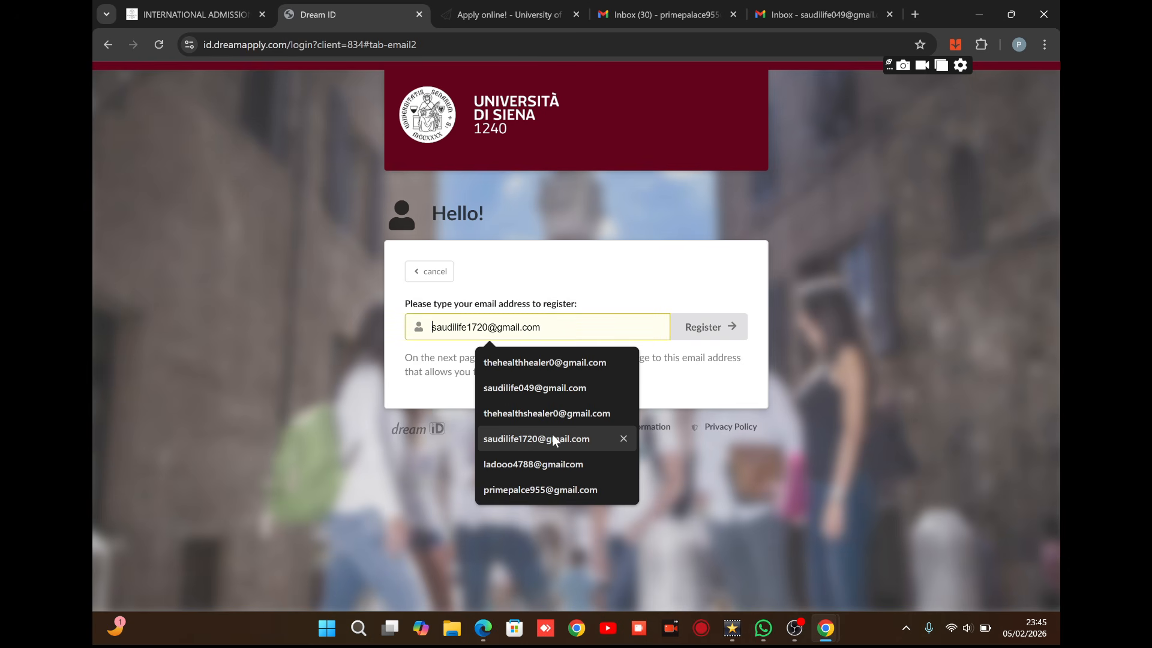
left_click(542, 388)
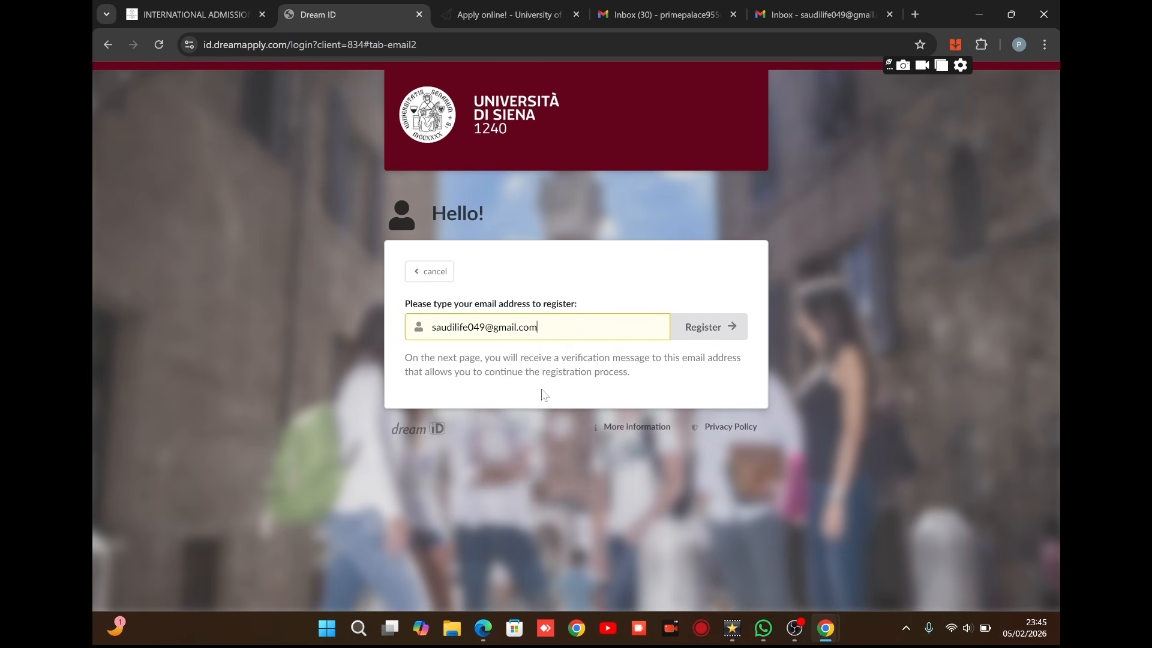
left_click(716, 330)
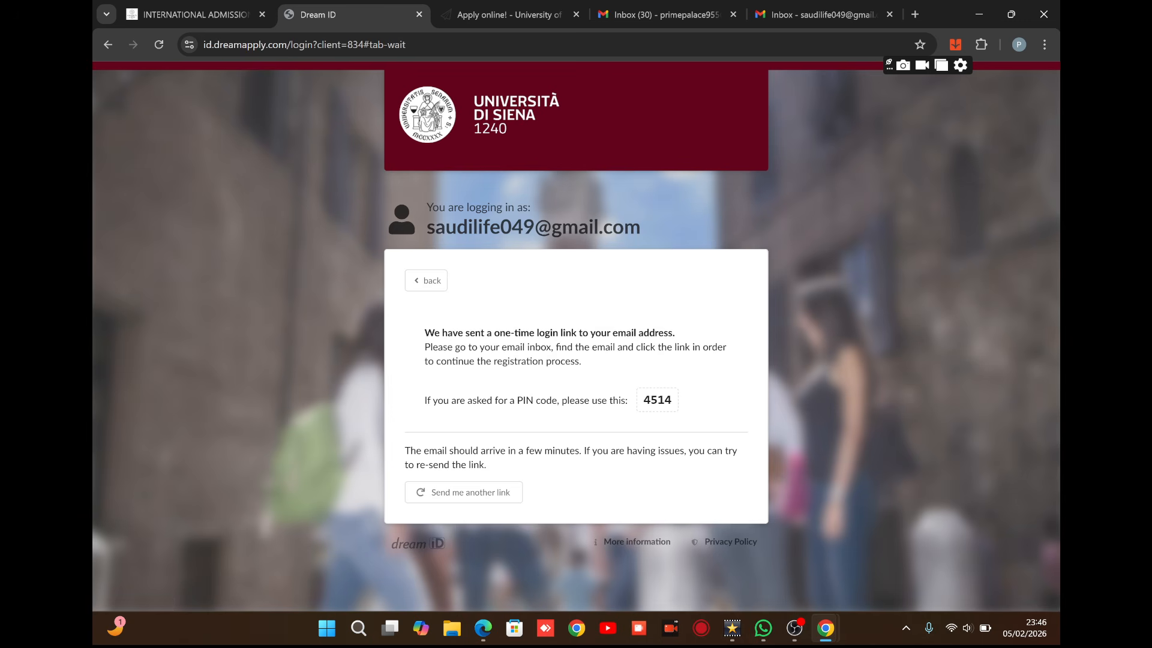
Open the 'Login with Dream ID' email in Gmail and follow its login link.
left_click(800, 17)
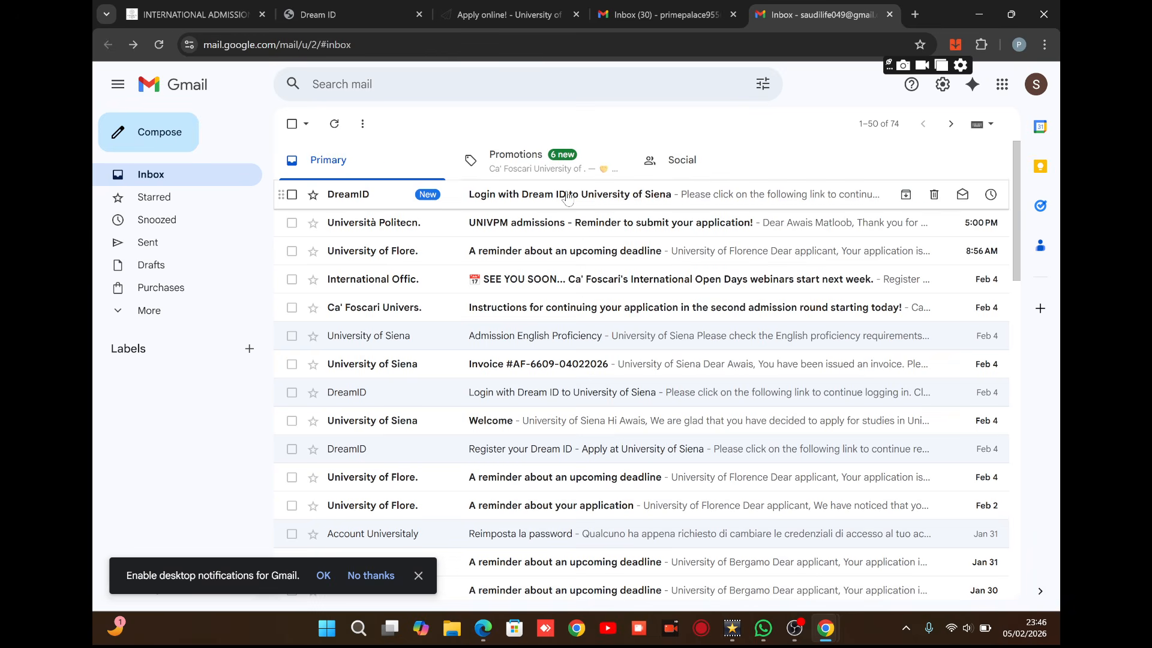
left_click(568, 198)
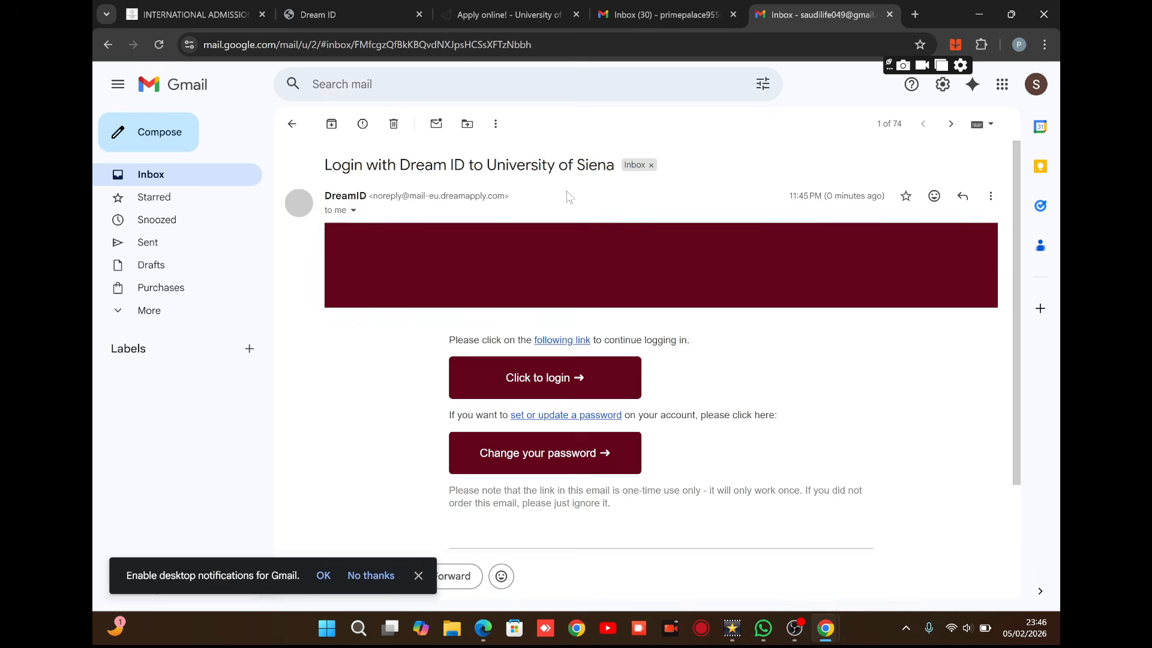
left_click(548, 386)
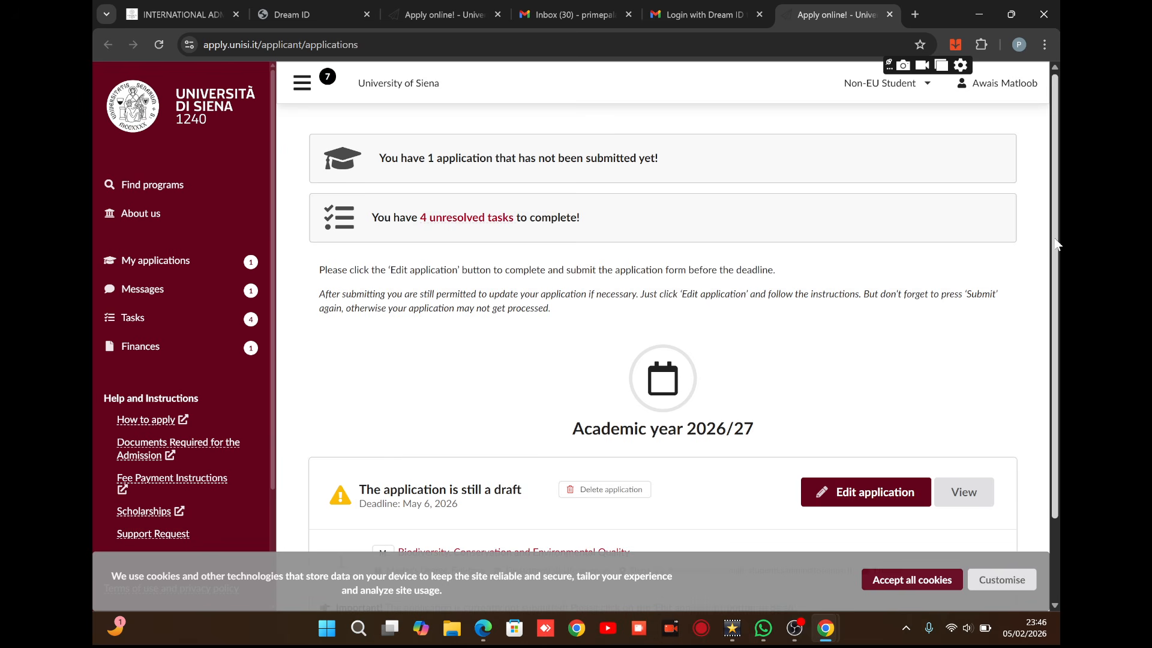
left_click_drag(1055, 238, 1060, 374)
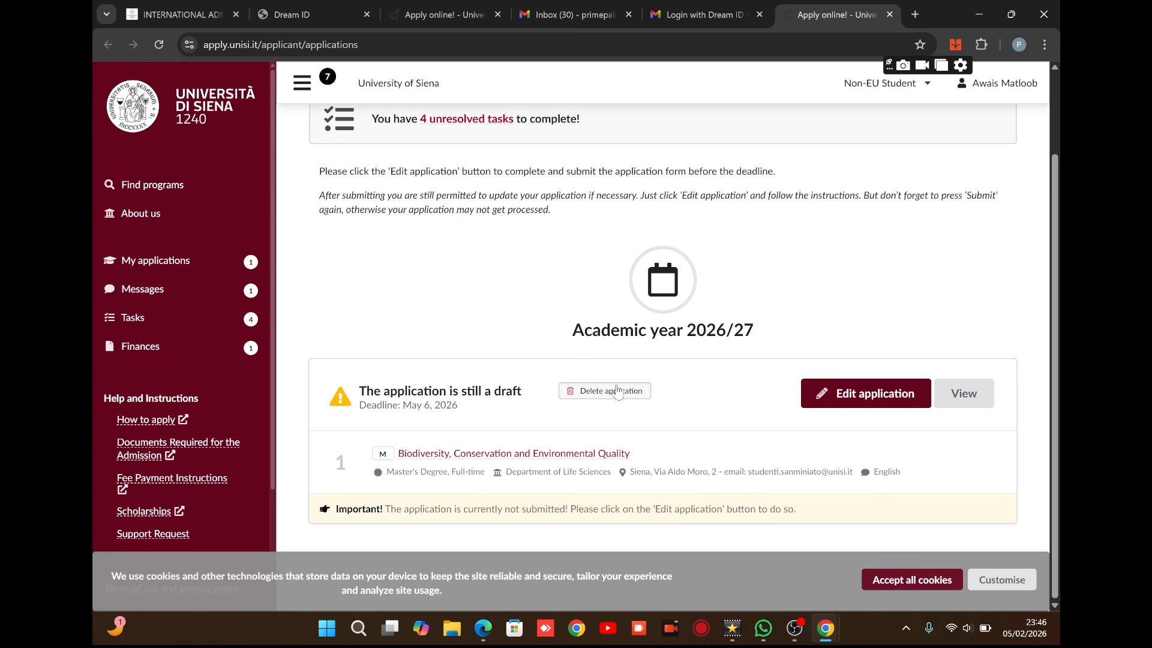
left_click(594, 396)
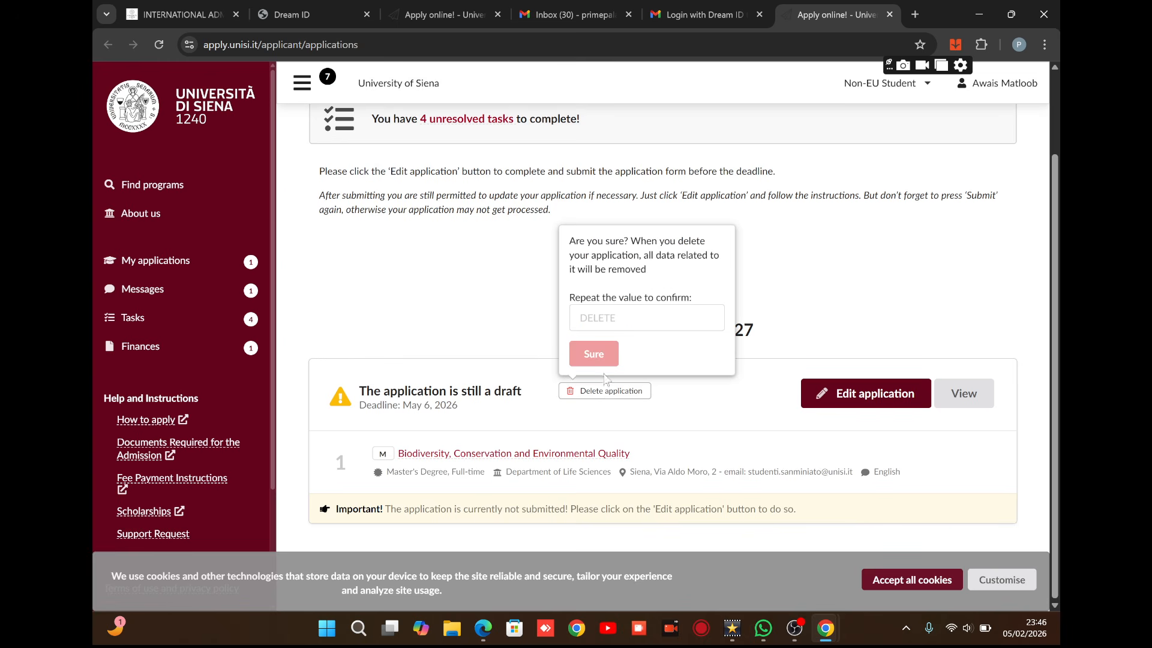
left_click(624, 318)
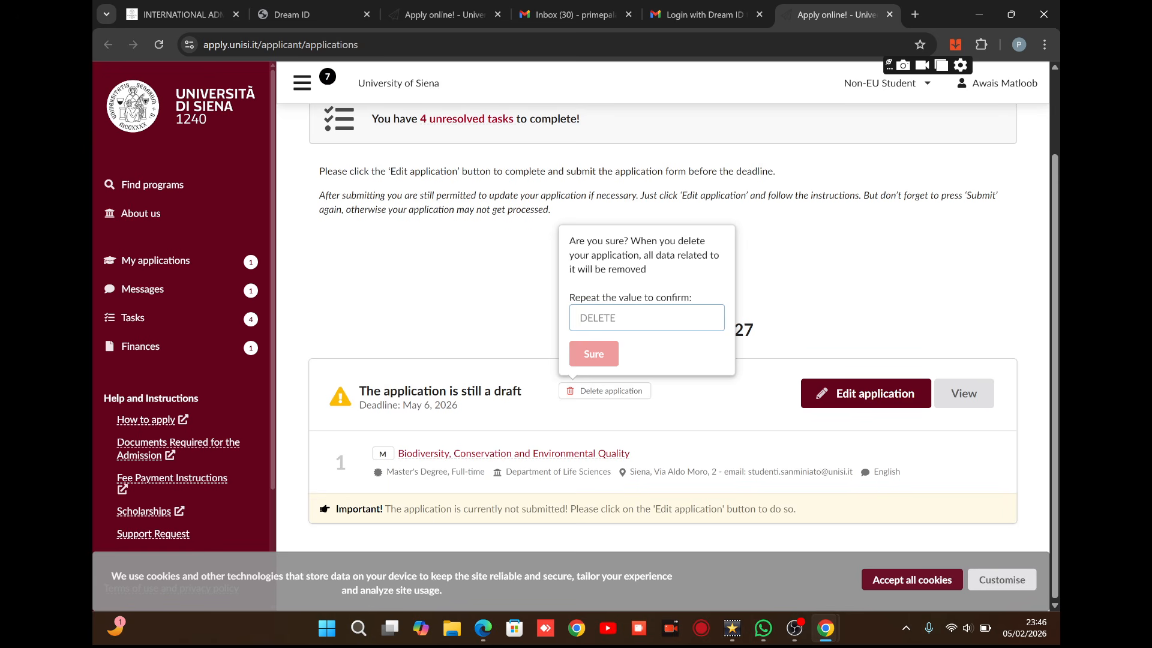
type("DELWTE")
key("BackSpace")
key("BackSpace")
key("BackSpace")
key("BackSpace")
type("y")
left_click(593, 354)
left_click(592, 391)
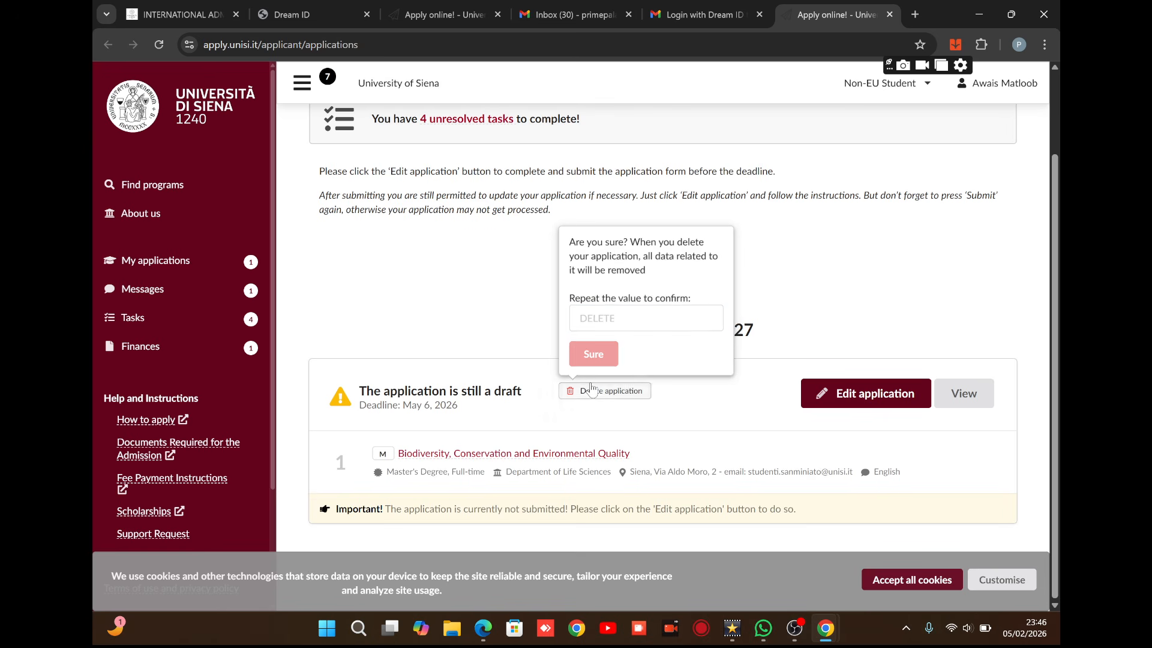
left_click(618, 318)
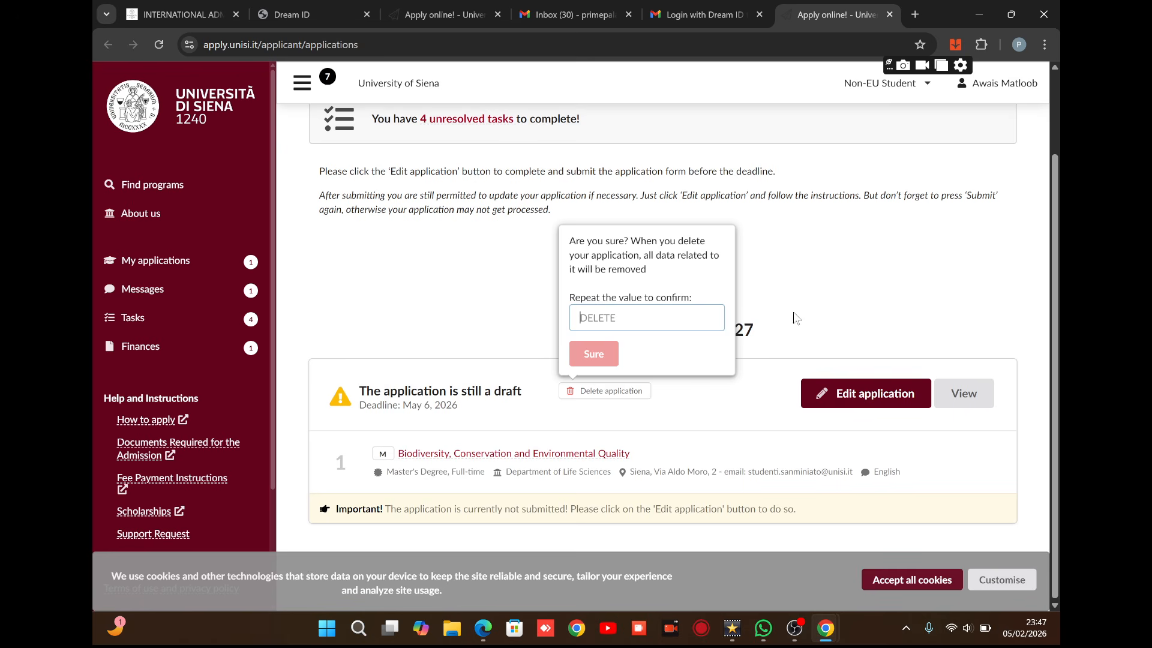
left_click(786, 284)
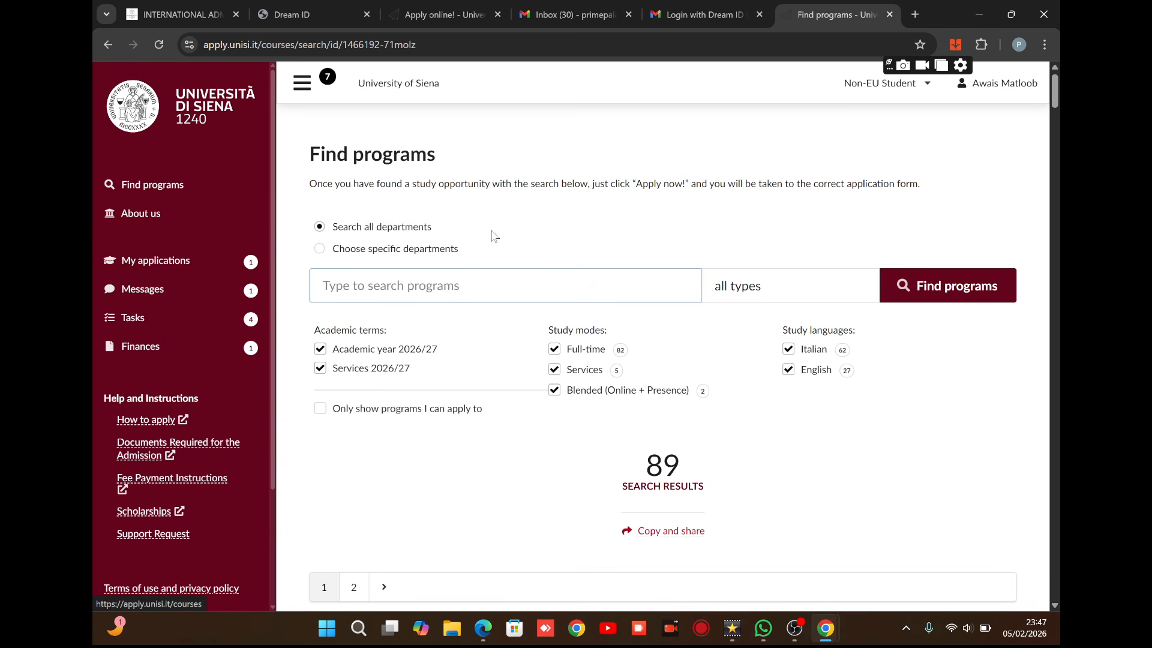
Uncheck the Services 2026/27, Services, Blended and Italian program filters.
left_click(321, 368)
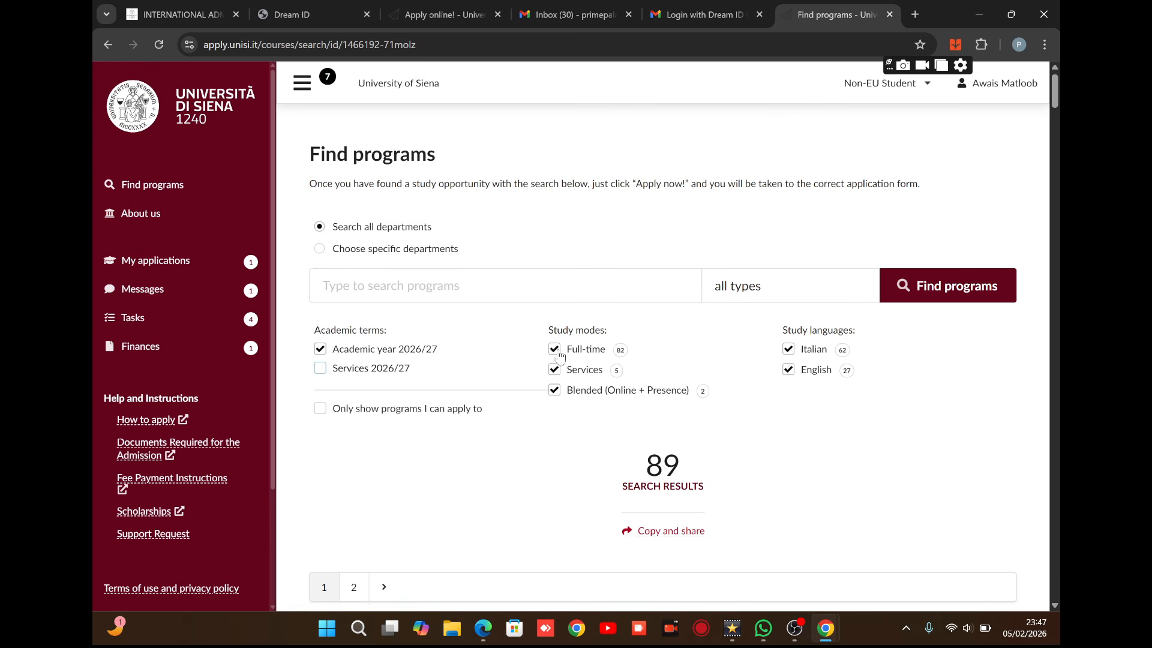
left_click(554, 373)
left_click(554, 390)
left_click(788, 351)
Run the filtered search and open the Economics and Management program details.
left_click(972, 276)
scroll(936, 318, "down", 5)
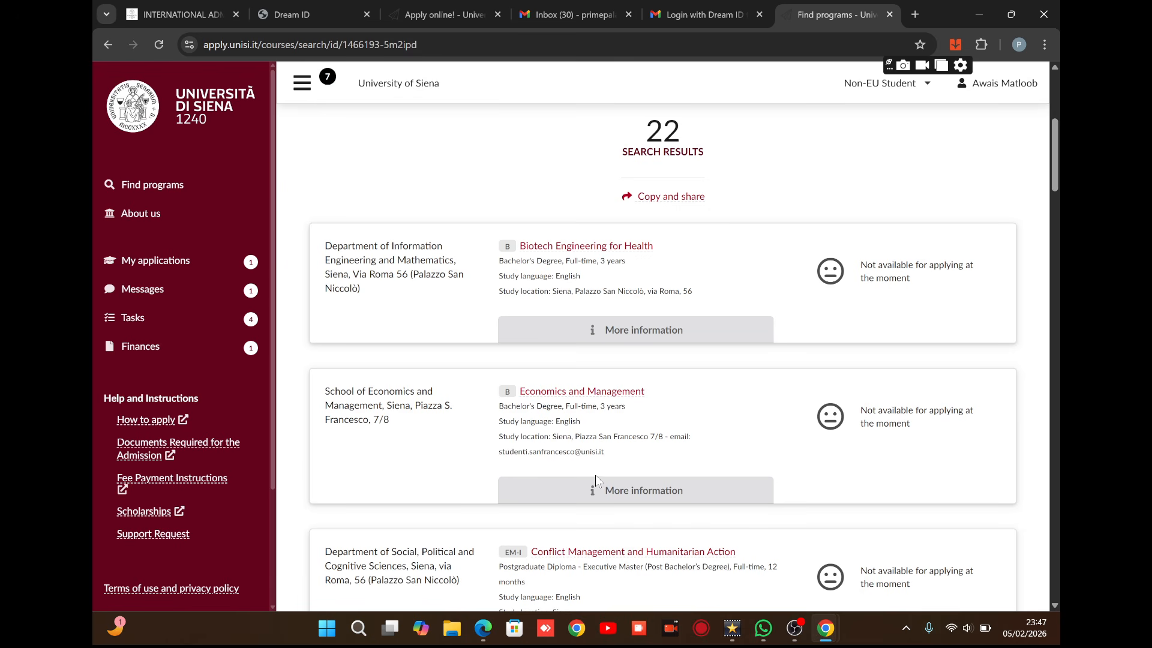
left_click(633, 491)
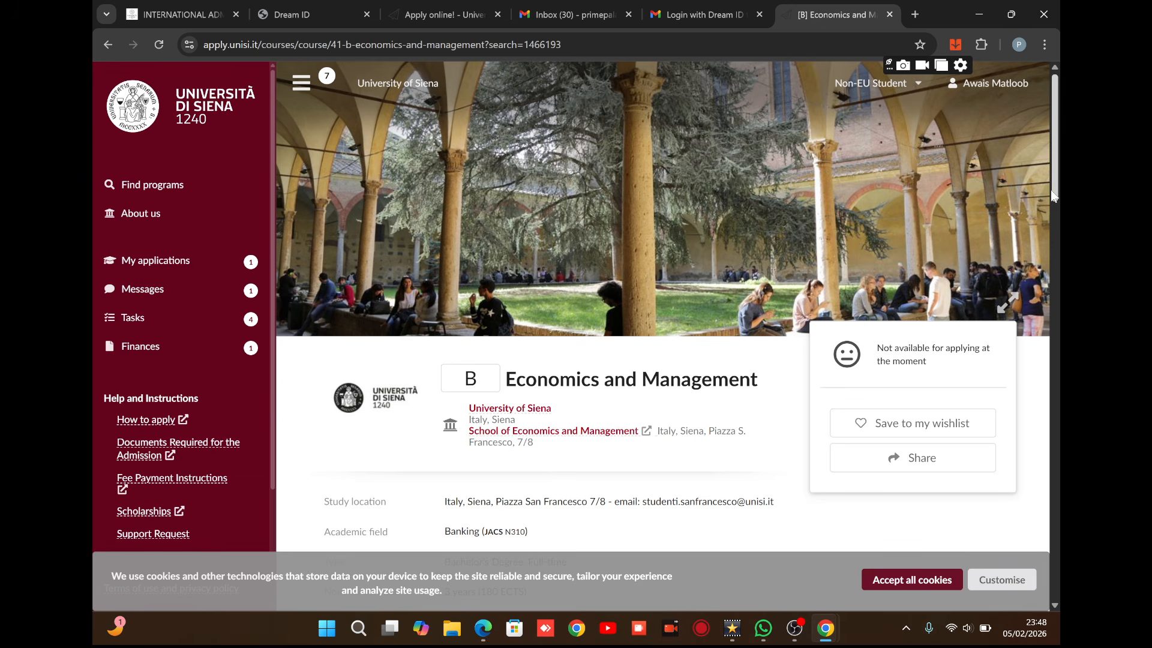
Return to the search results and open the Artificial Intelligence and Automation Engineering details.
left_click_drag(1050, 193, 909, 225)
left_click(109, 43)
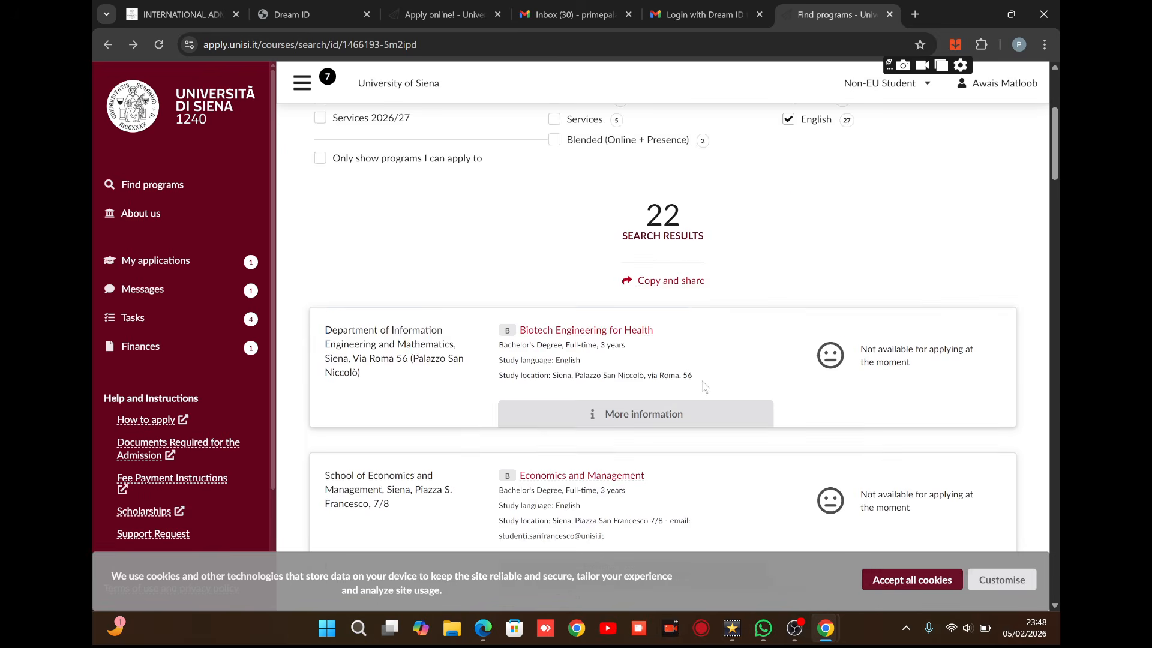
scroll(705, 387, "down", 1)
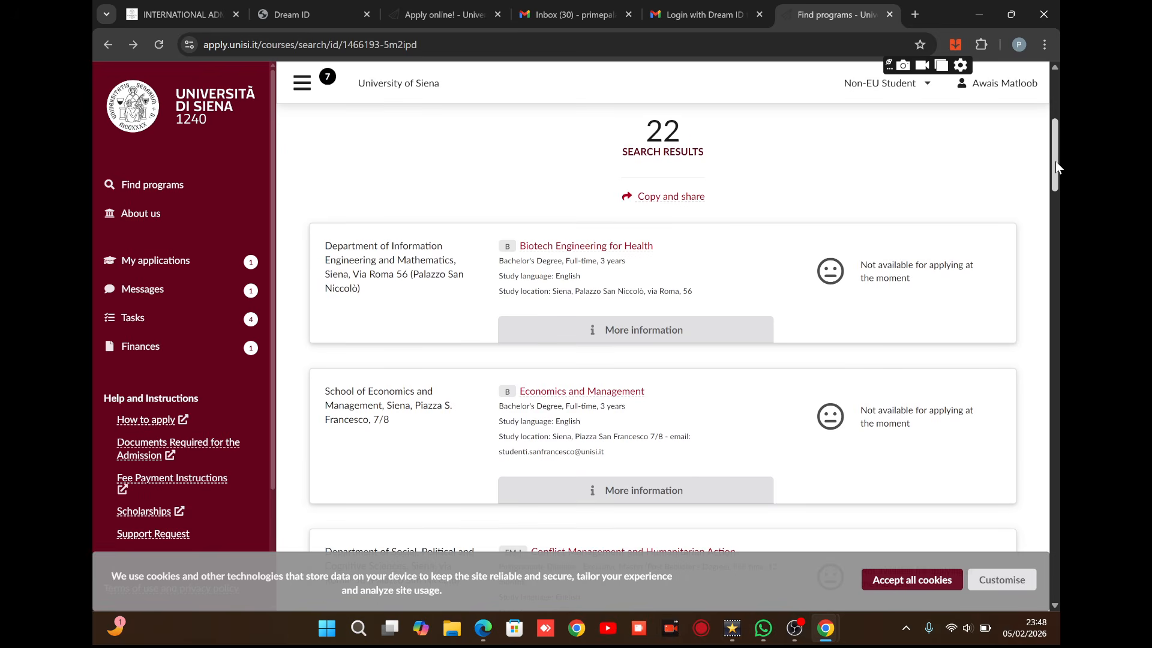
left_click_drag(1056, 160, 1045, 225)
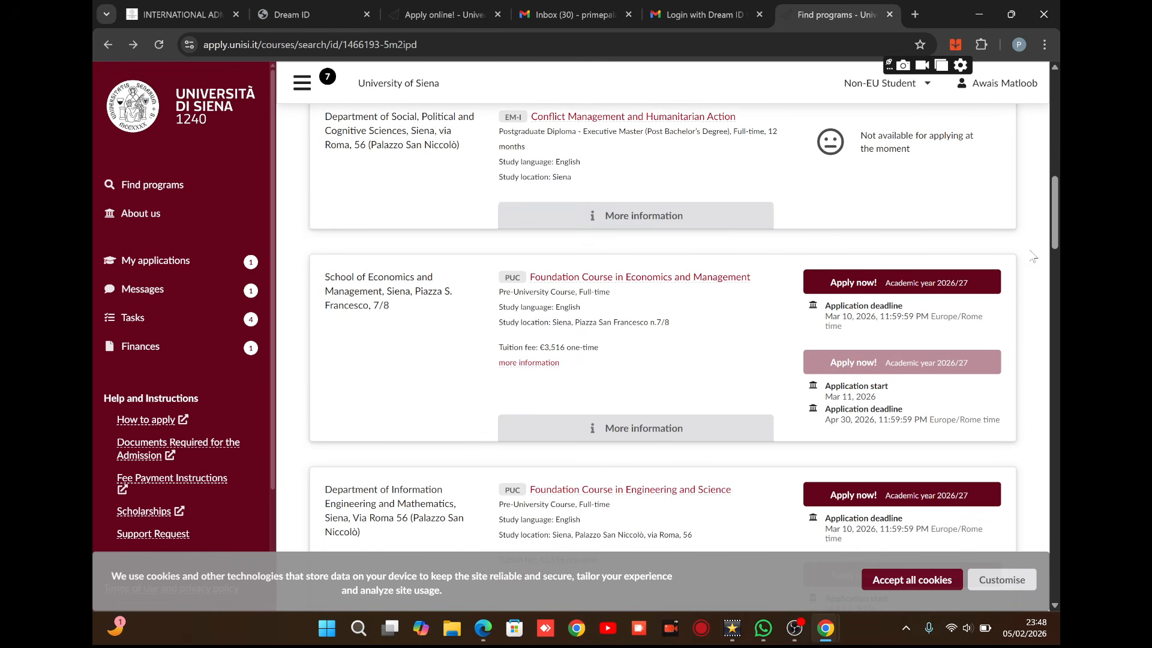
left_click_drag(1051, 241, 1049, 271)
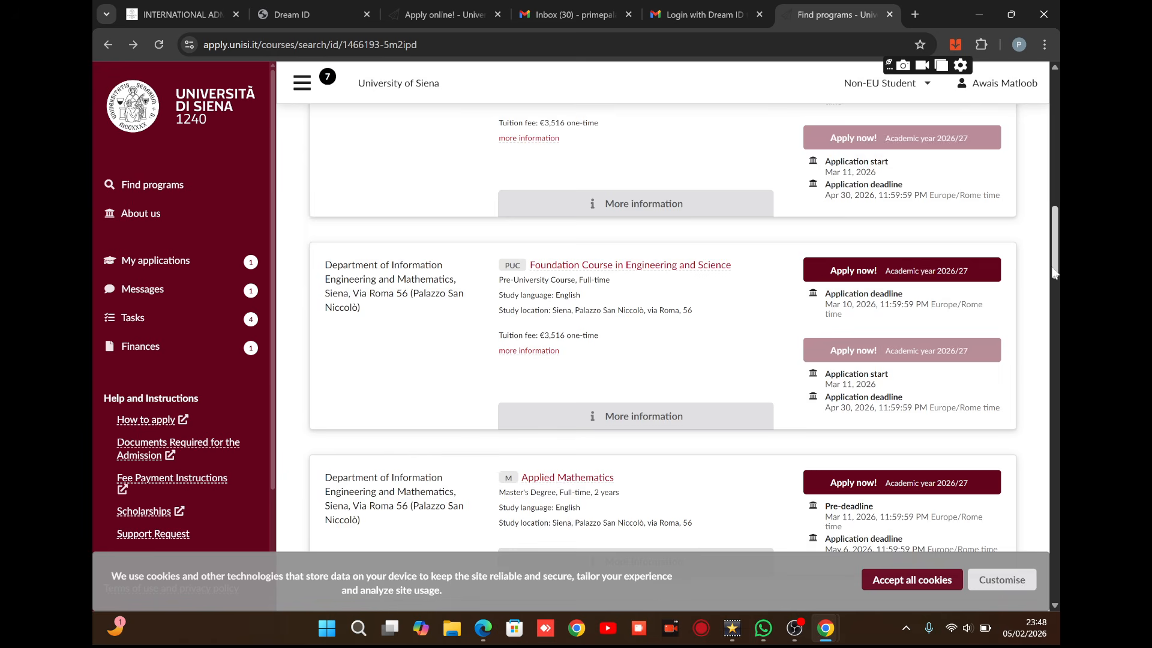
left_click_drag(1054, 271, 1051, 306)
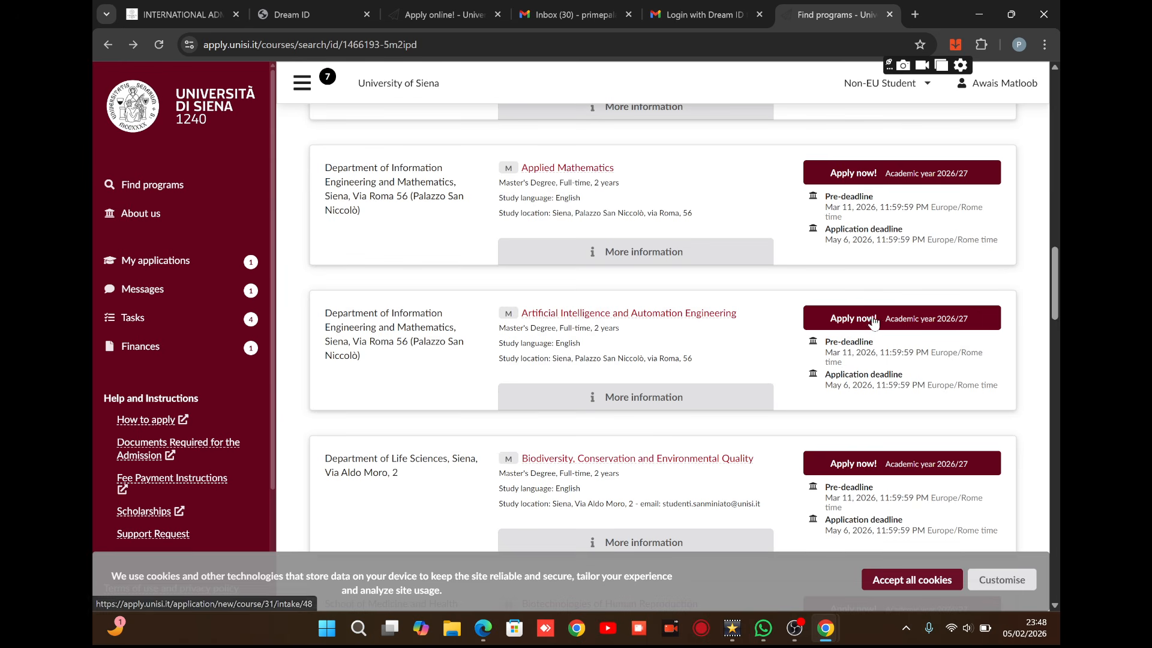
left_click(634, 405)
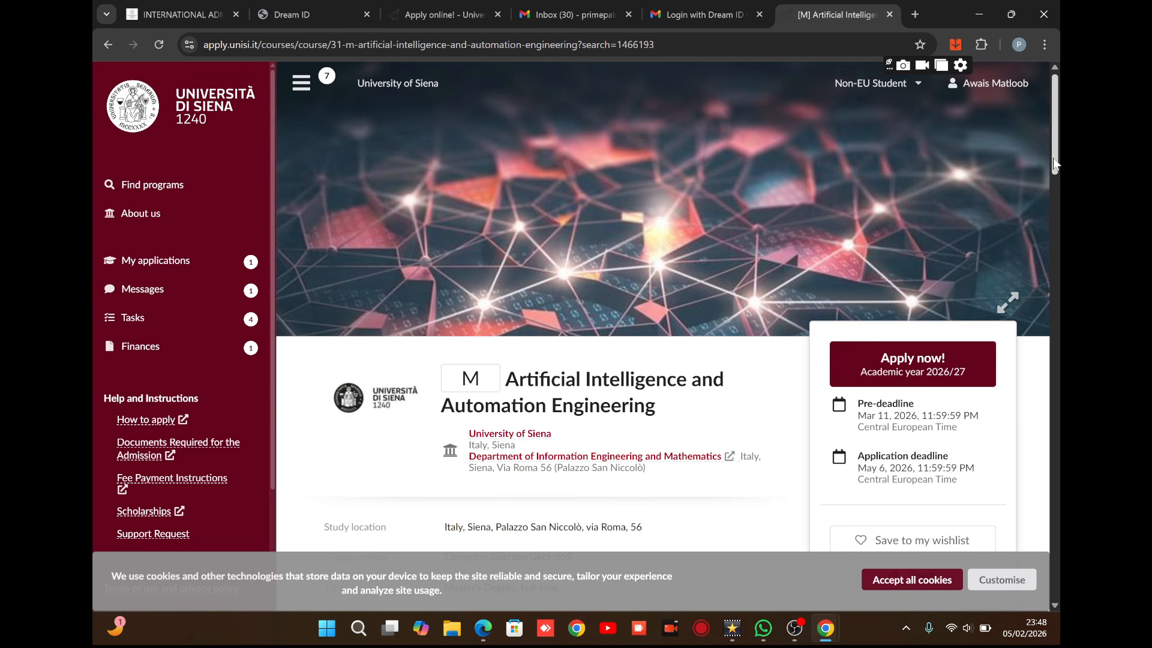
Scroll through the Artificial Intelligence and Automation Engineering course page and back to the top.
left_click_drag(1053, 160, 1056, 207)
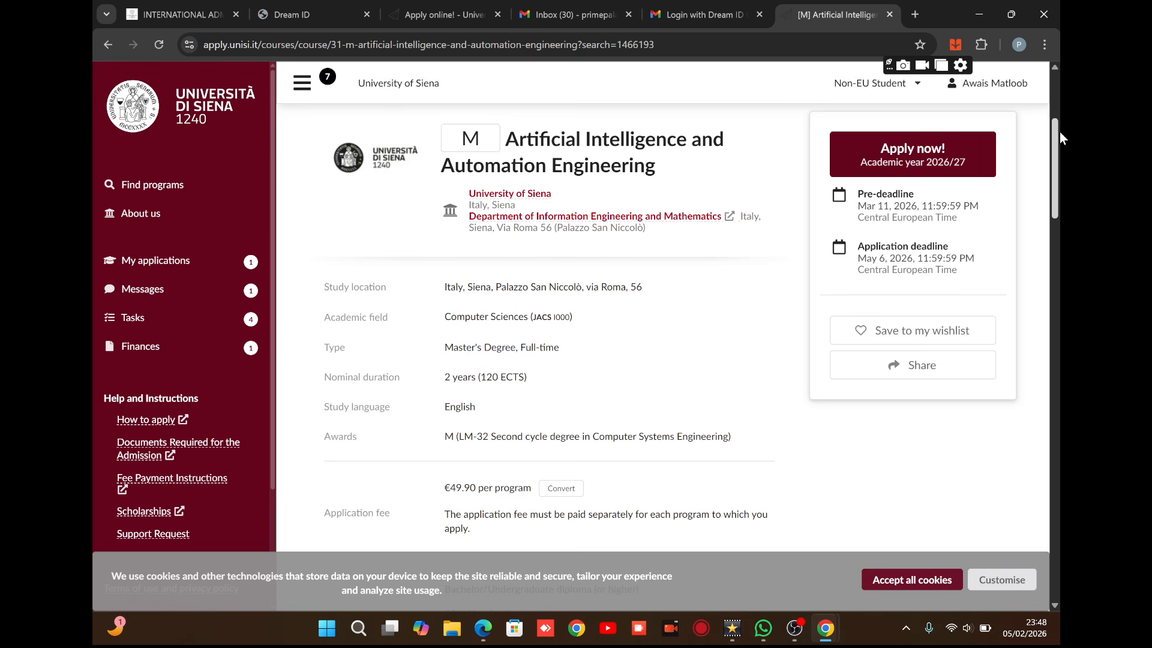
left_click_drag(1055, 148, 1049, 213)
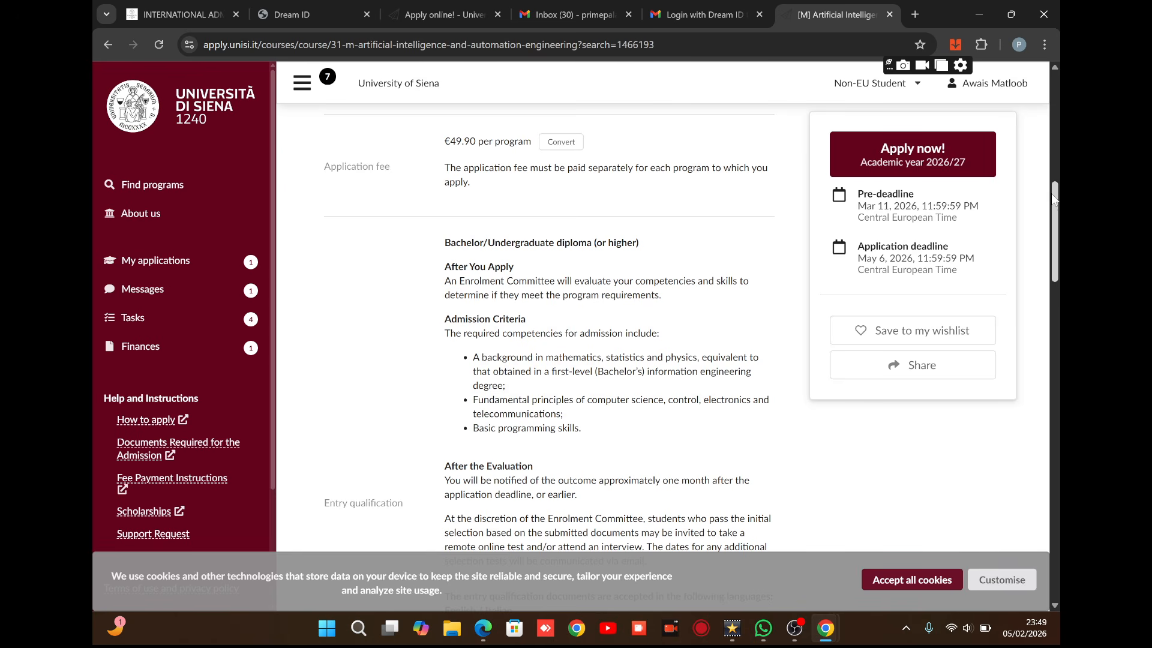
left_click_drag(1058, 205, 1058, 246)
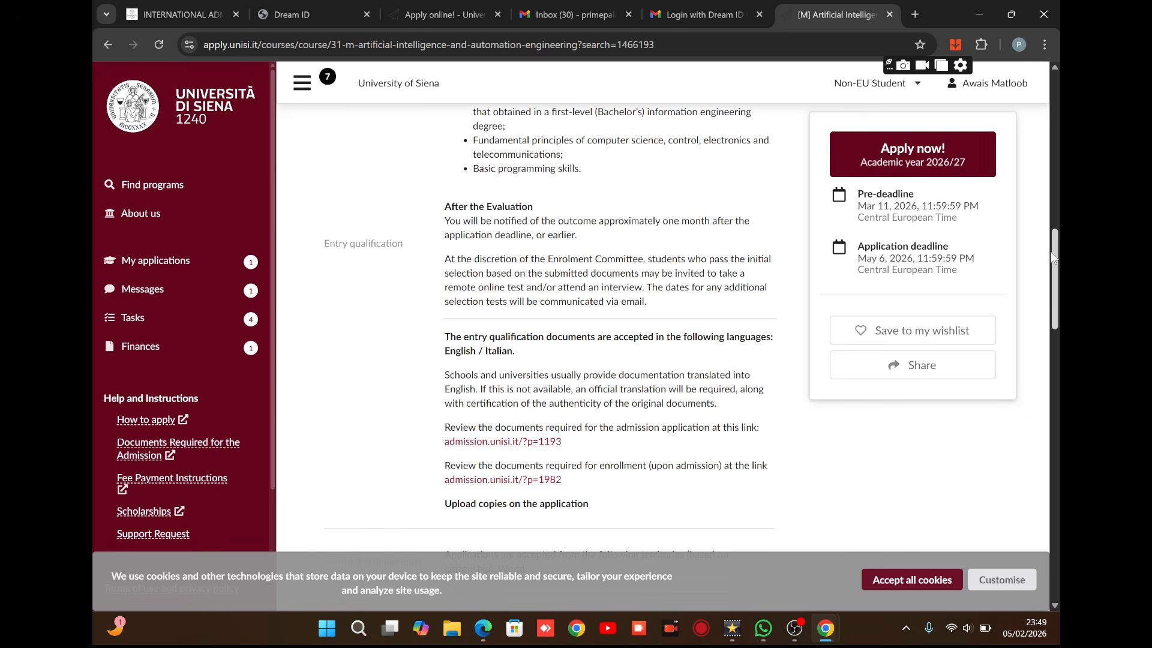
left_click_drag(1054, 257, 1060, 482)
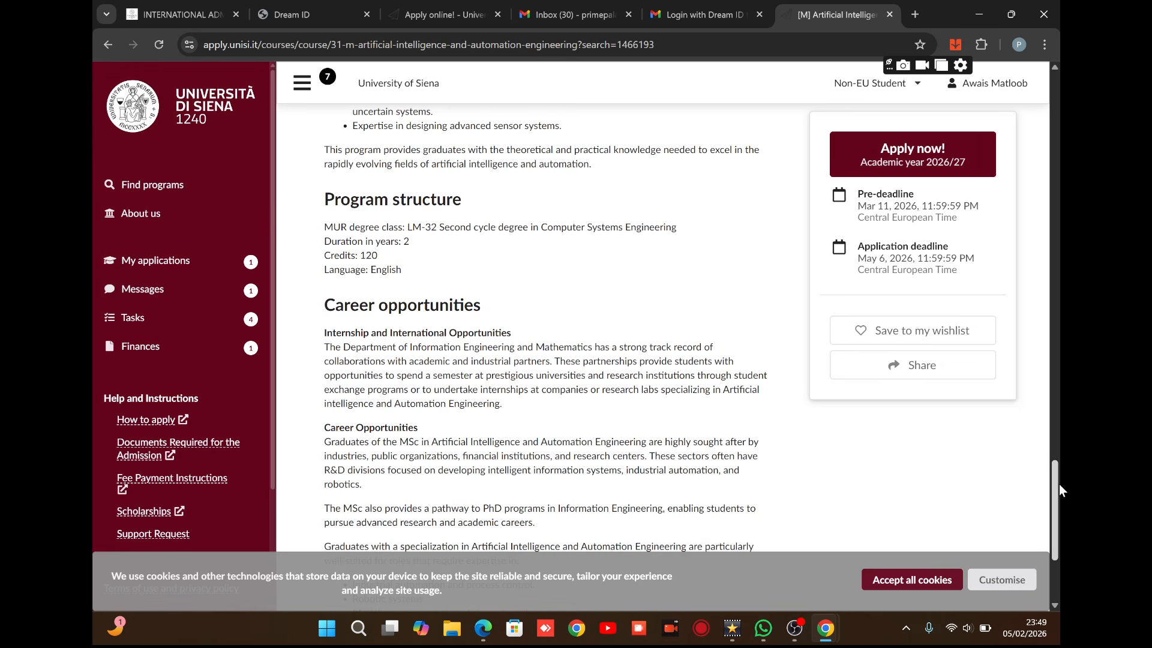
left_click_drag(1059, 484, 1059, 545)
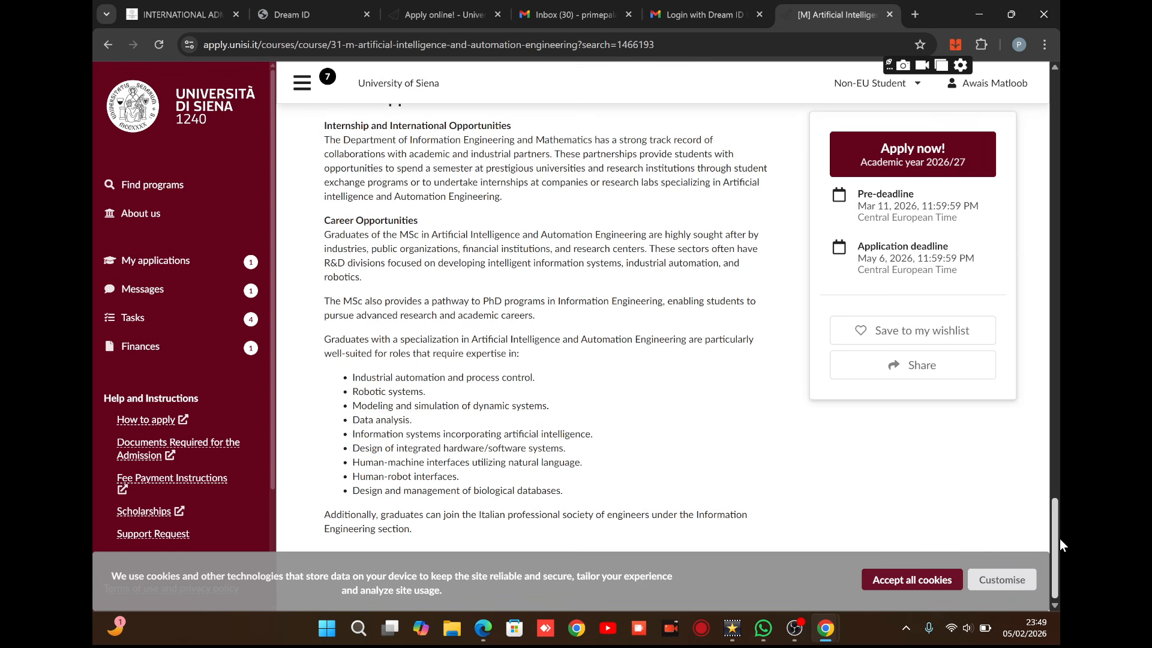
scroll(934, 328, "up", 20)
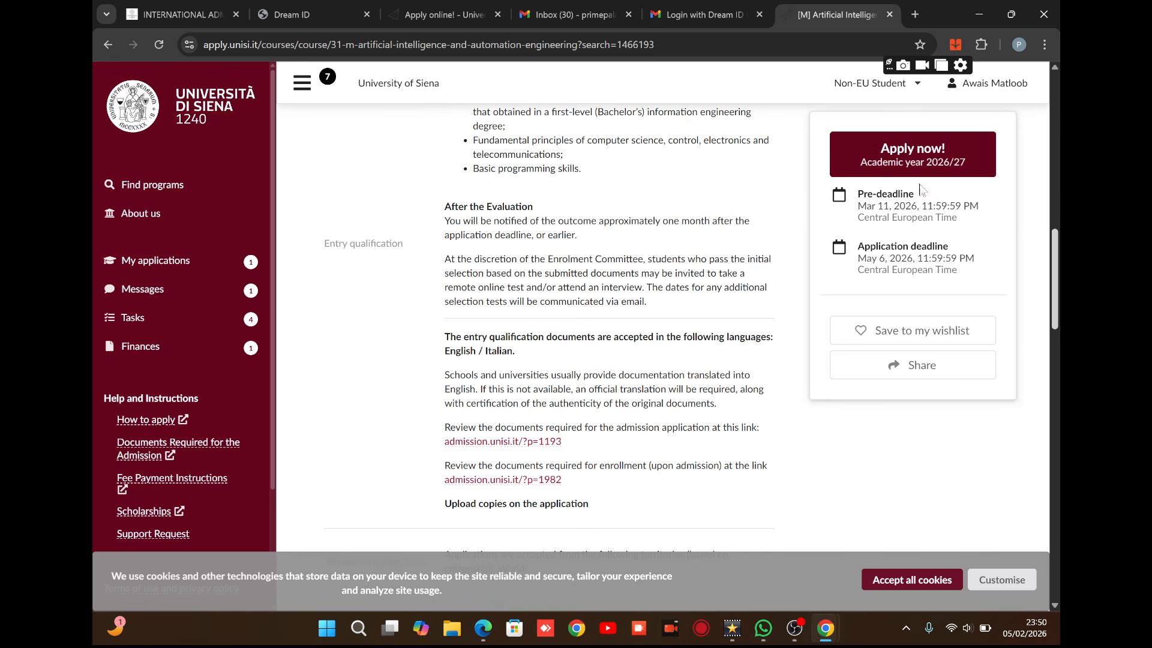
scroll(1019, 188, "up", 7)
scroll(1018, 188, "up", 7)
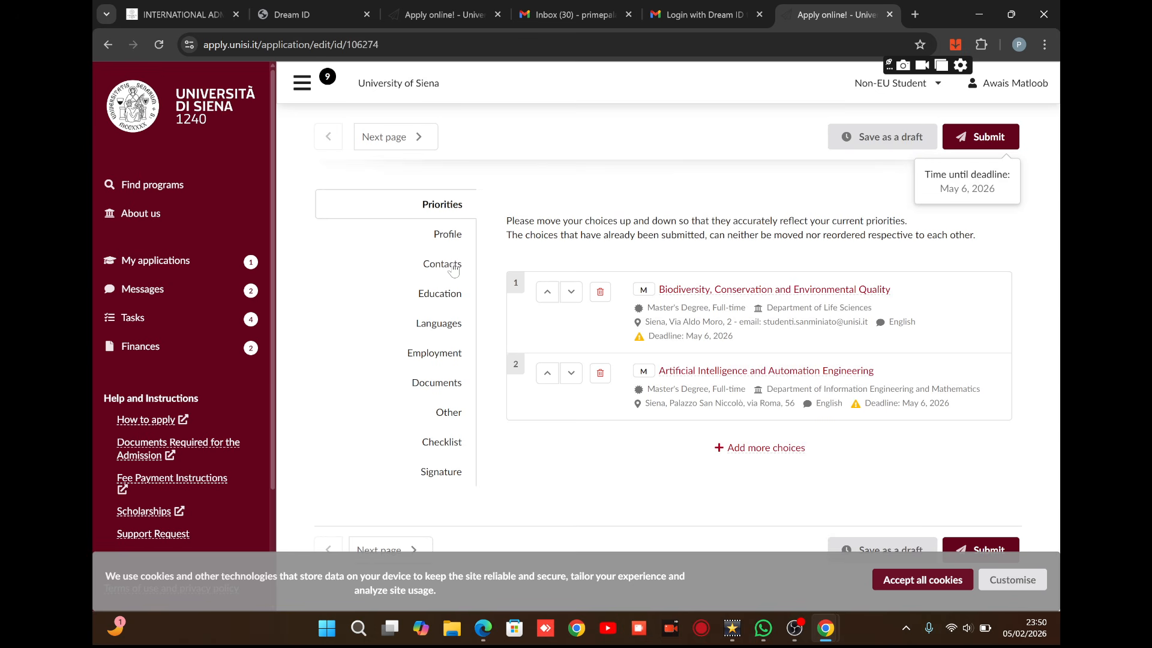
Switch from the Priorities tab to the application's Profile section.
left_click(451, 240)
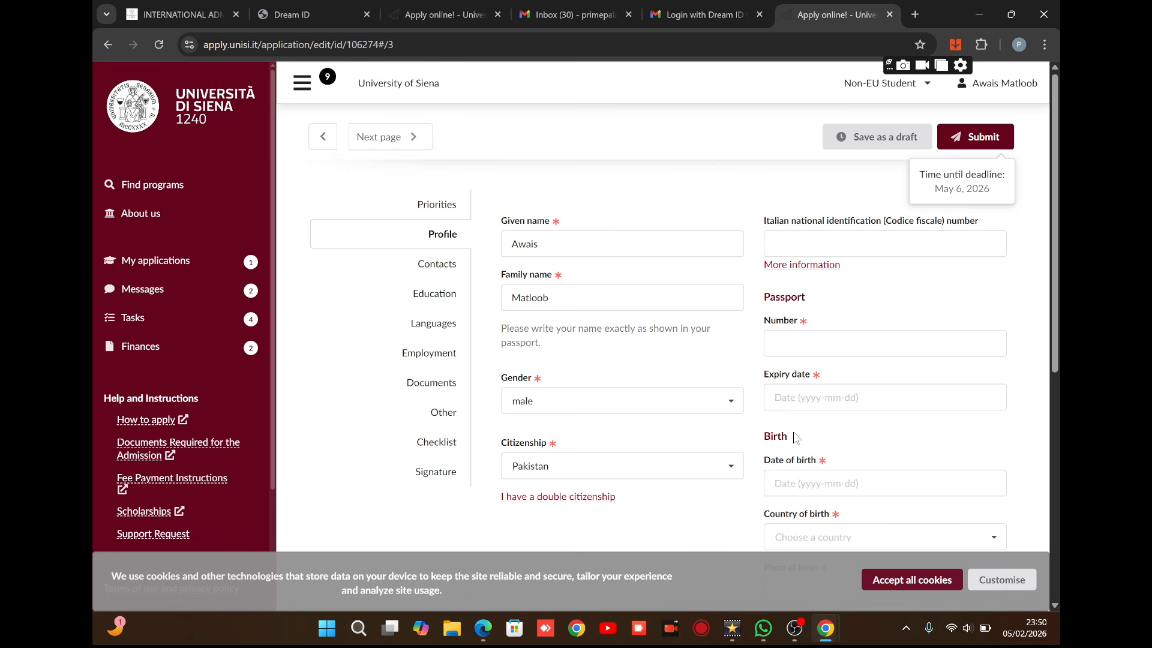
Enter the passport number and set the passport expiry date to 2028-03-03.
left_click(810, 397)
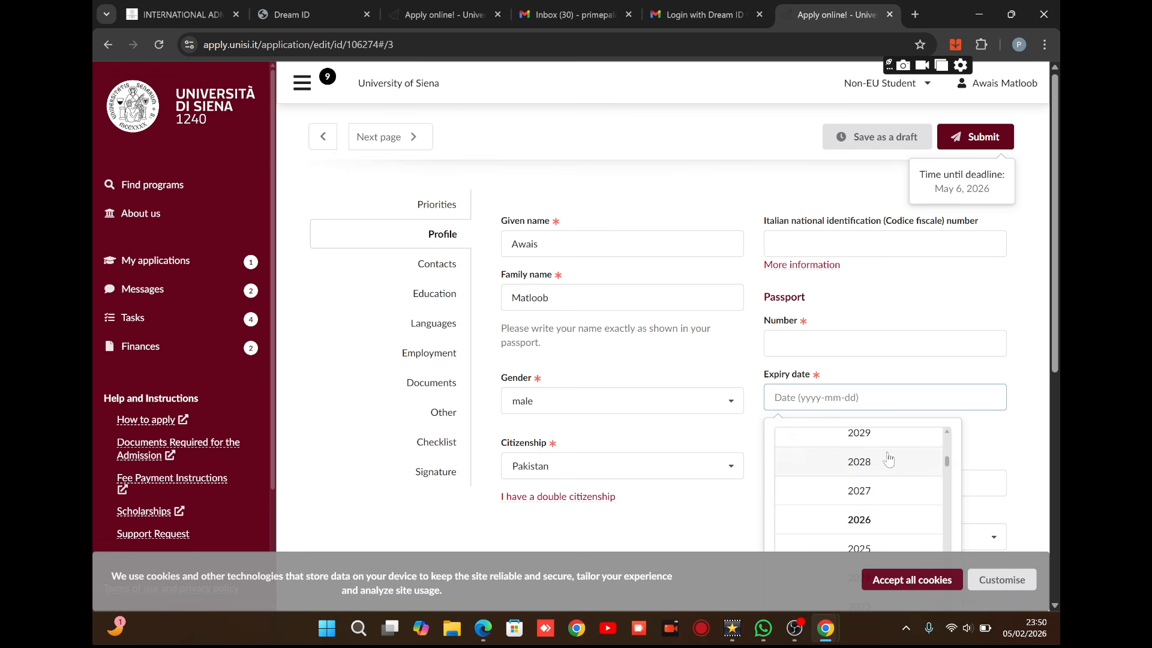
key("shift+Tab")
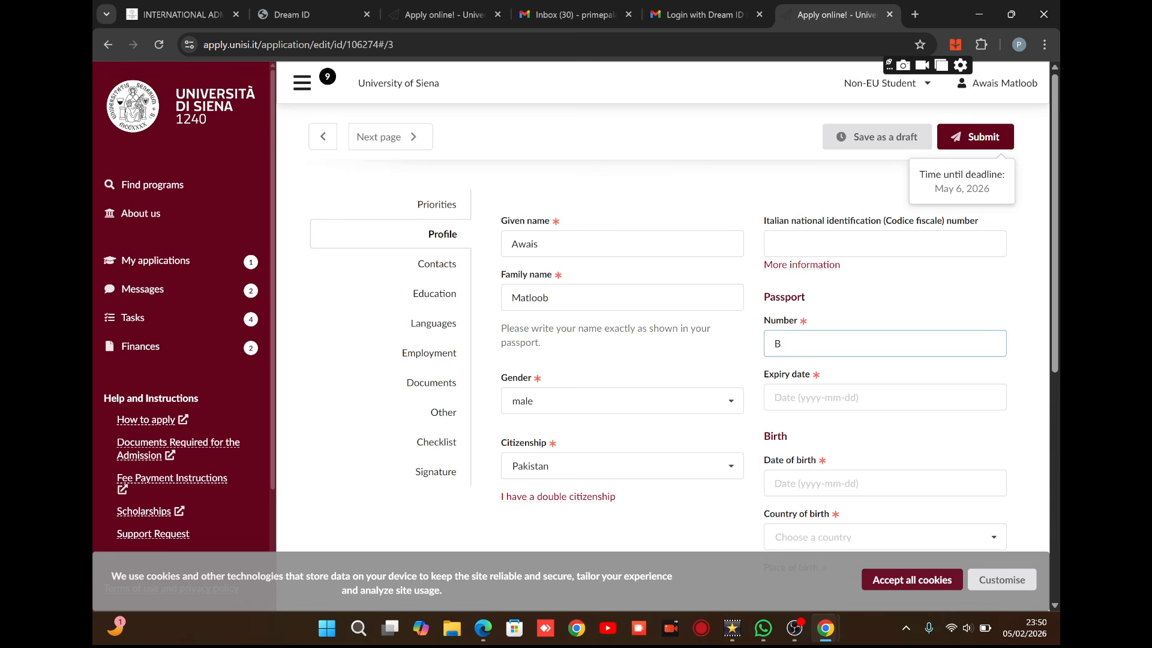
key("Tab")
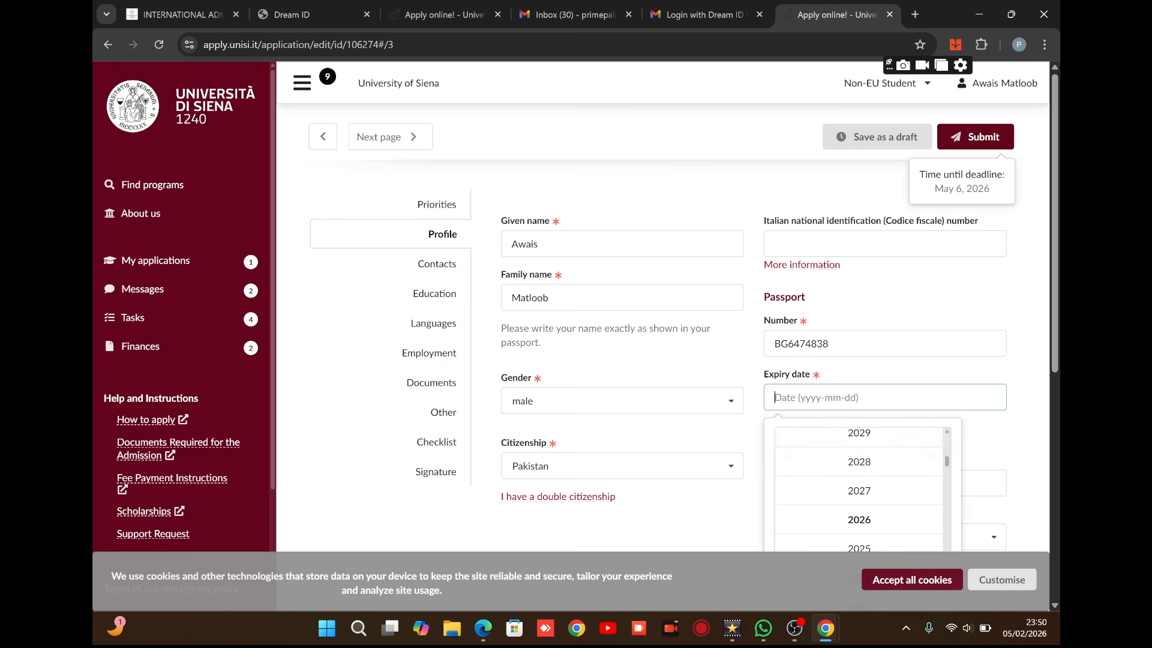
left_click(859, 464)
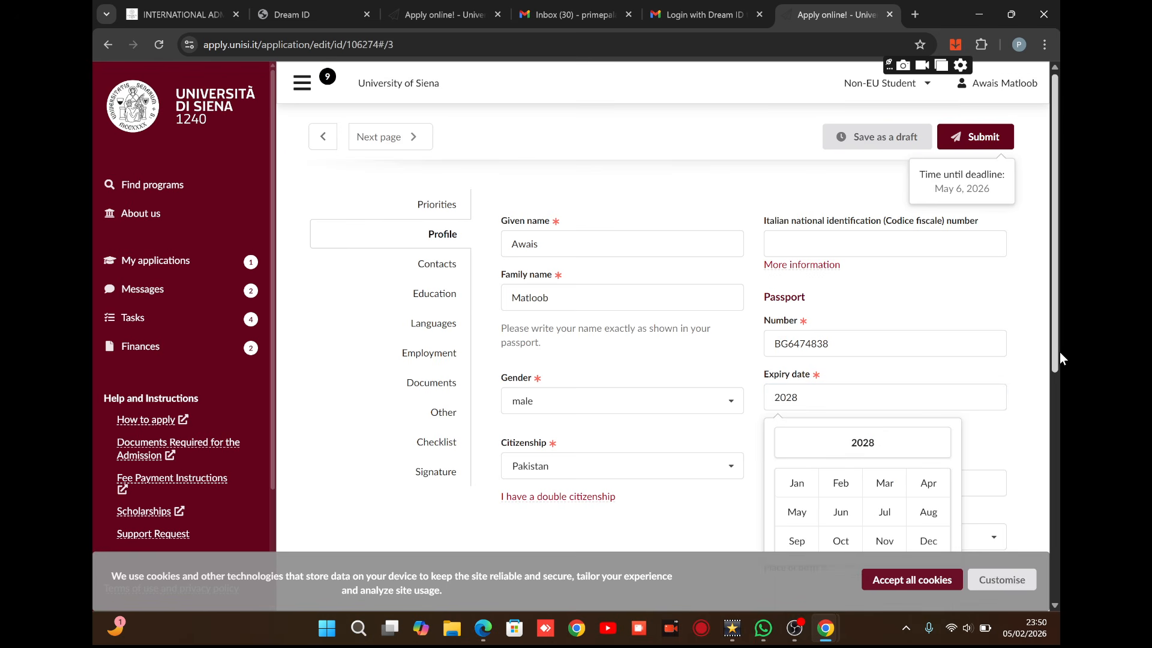
left_click_drag(1053, 354, 1053, 398)
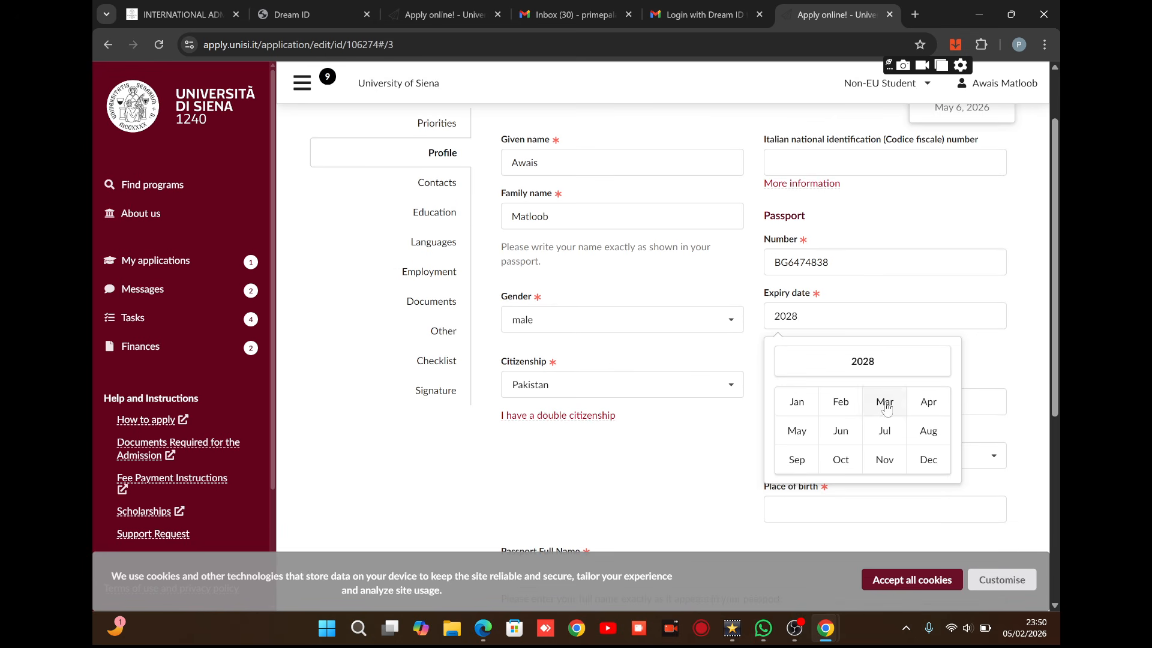
left_click(892, 414)
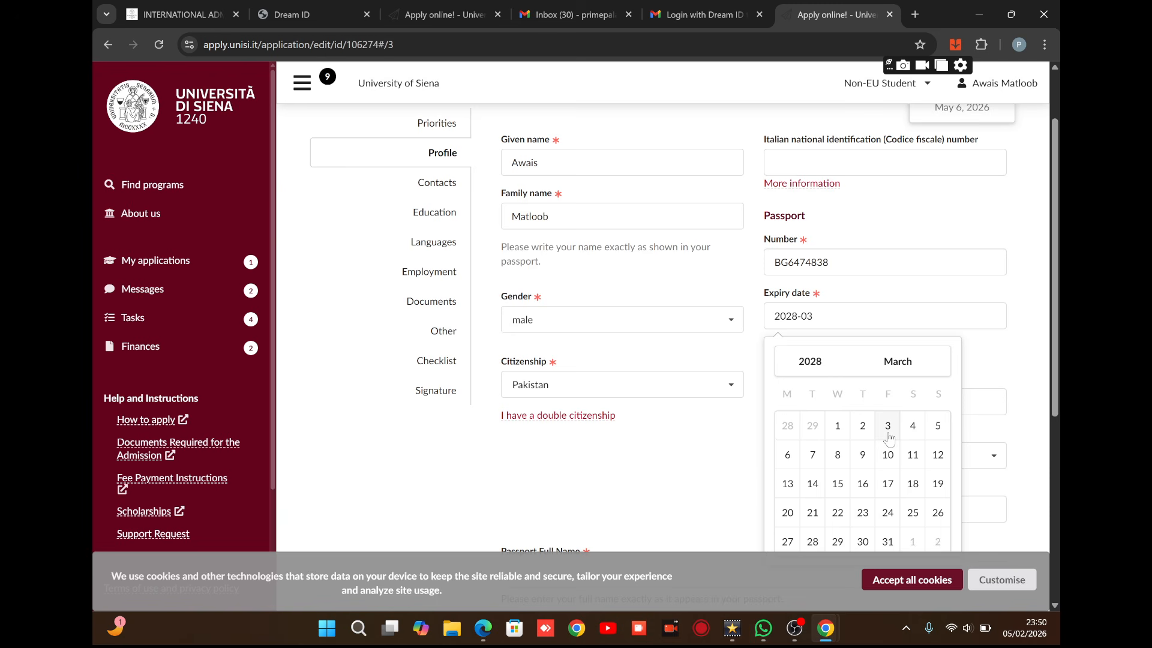
left_click(888, 427)
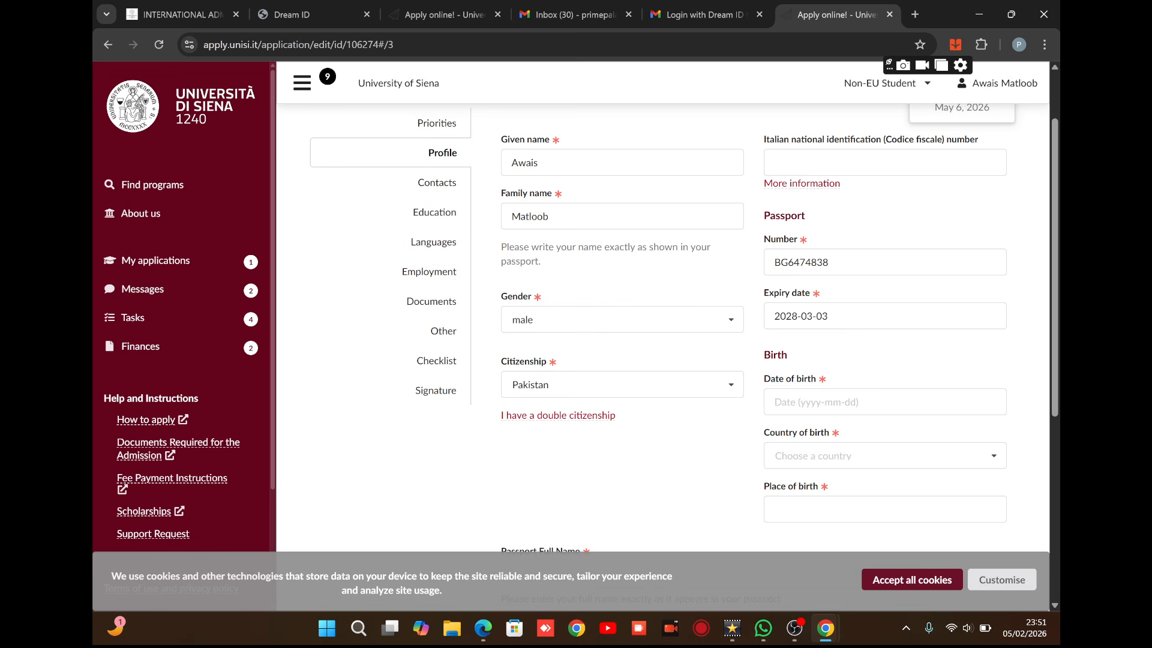
Pick the applicant's date of birth in the date picker.
left_click(841, 405)
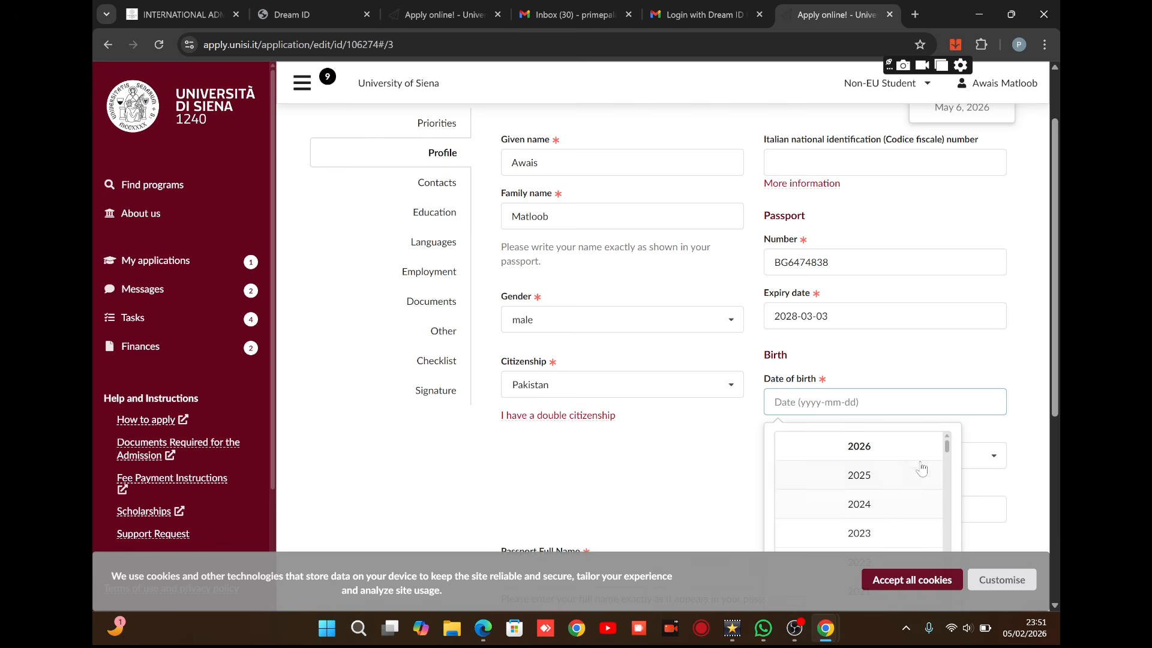
left_click_drag(947, 451, 947, 487)
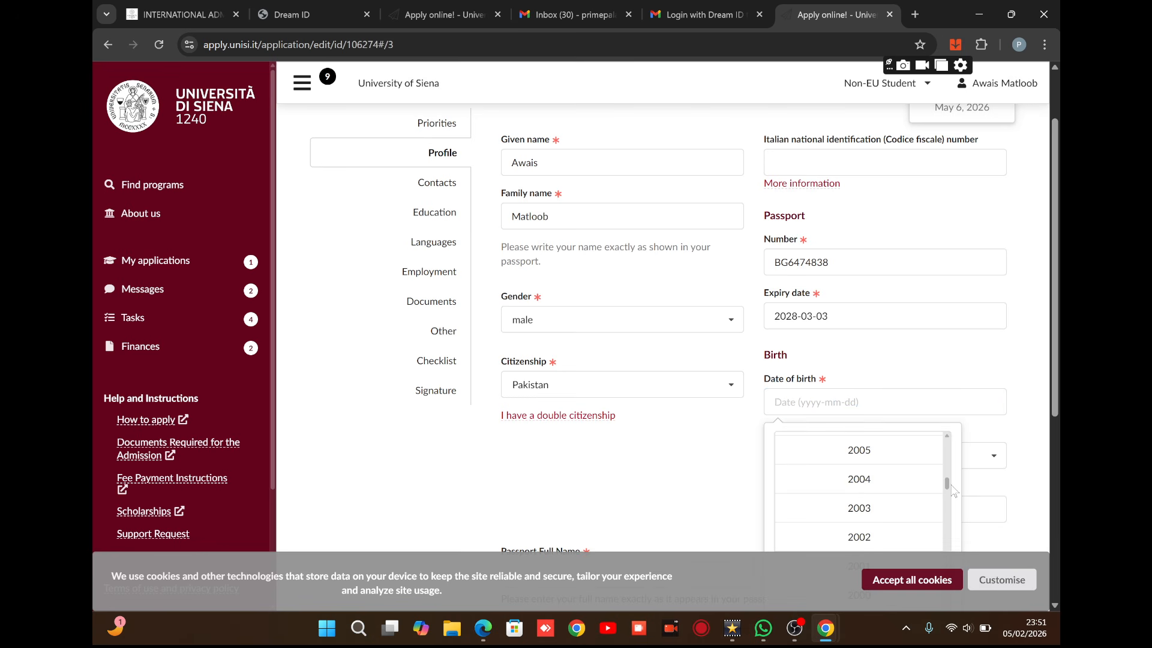
left_click(870, 535)
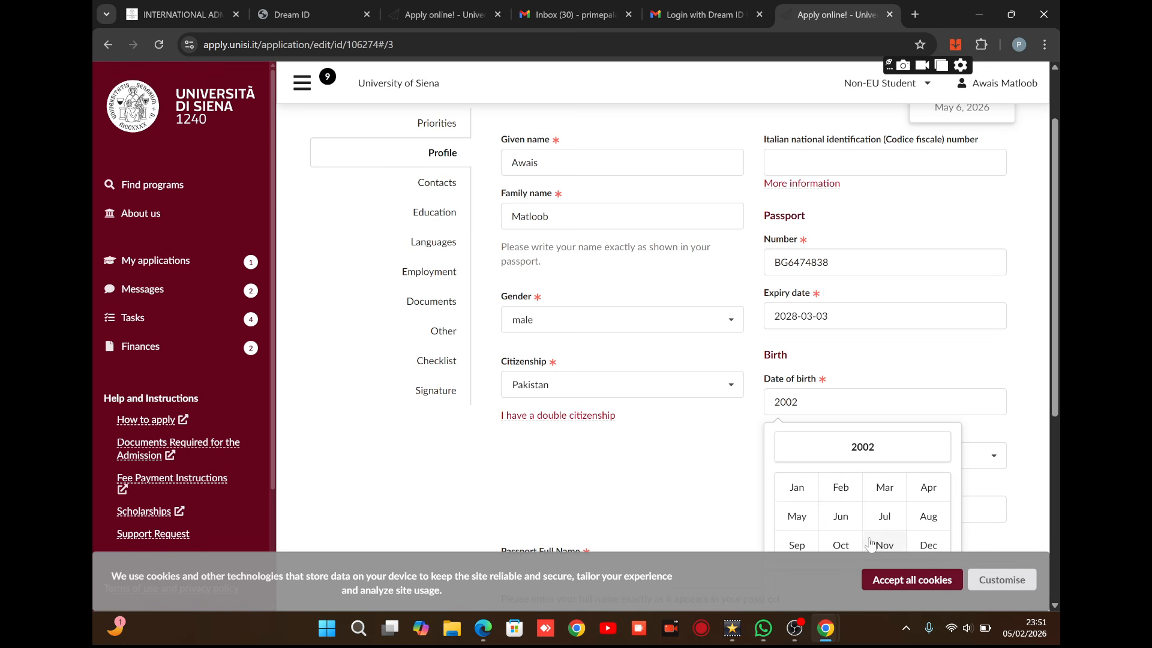
left_click(843, 488)
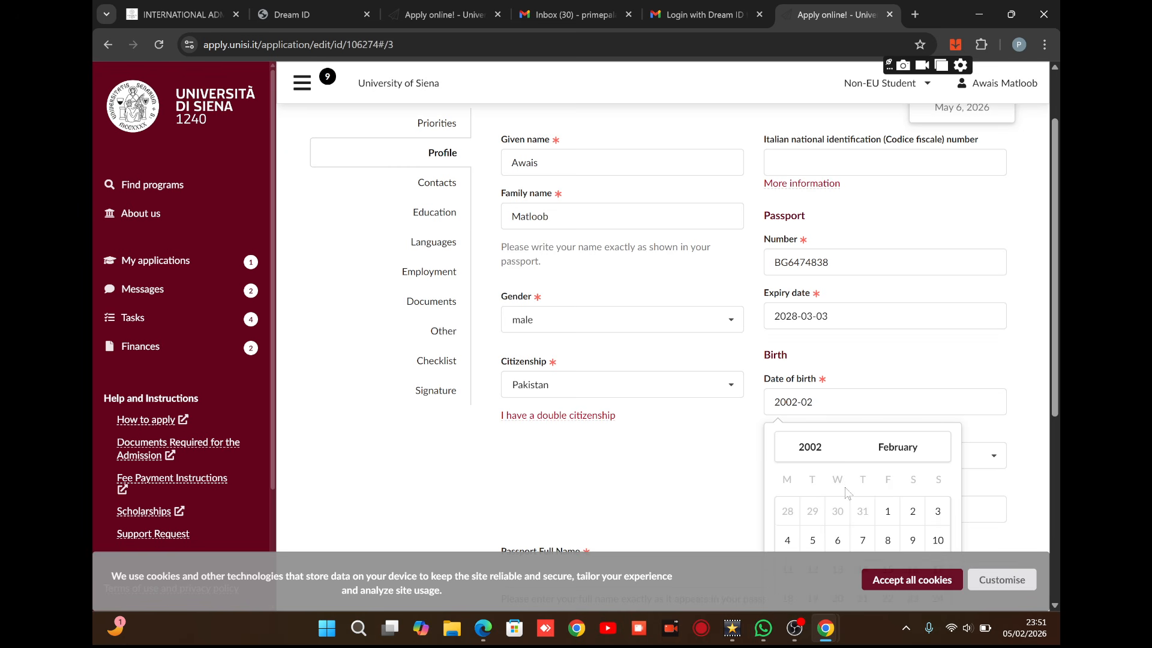
left_click(894, 520)
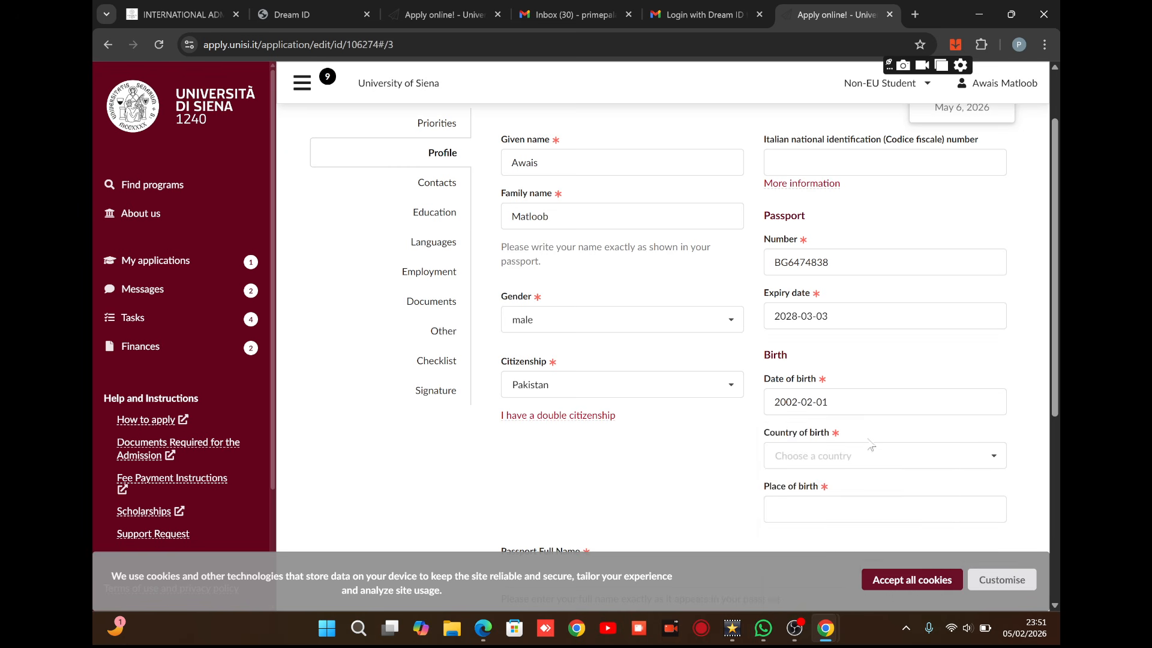
Set the country of birth to Pakistan.
left_click(871, 454)
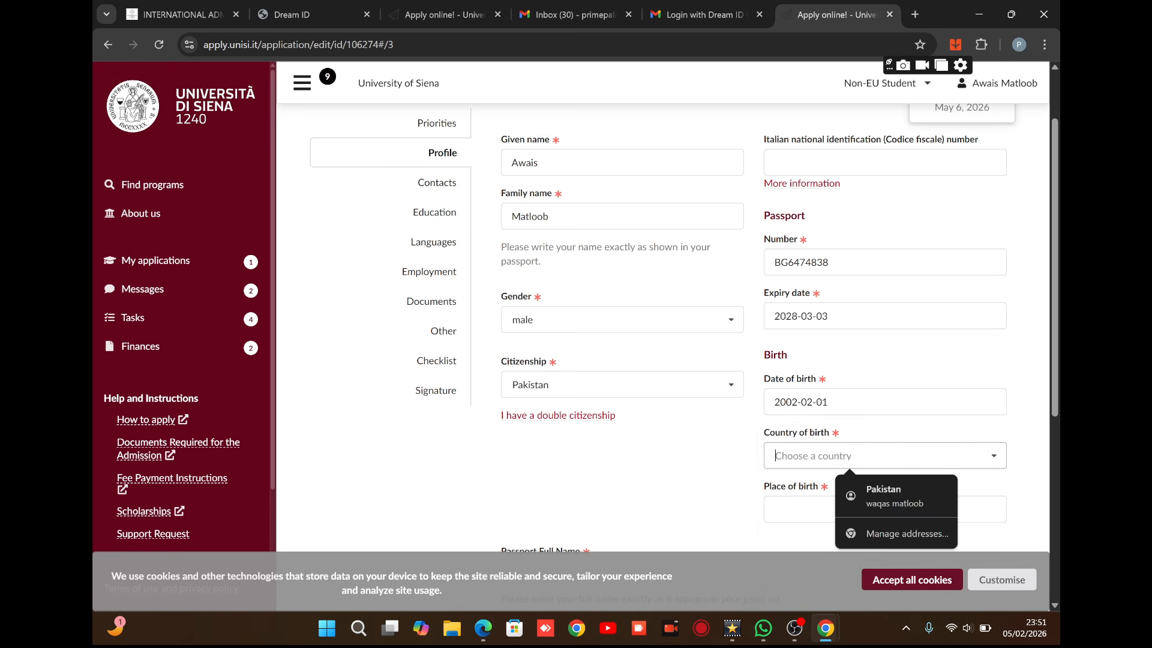
left_click(873, 495)
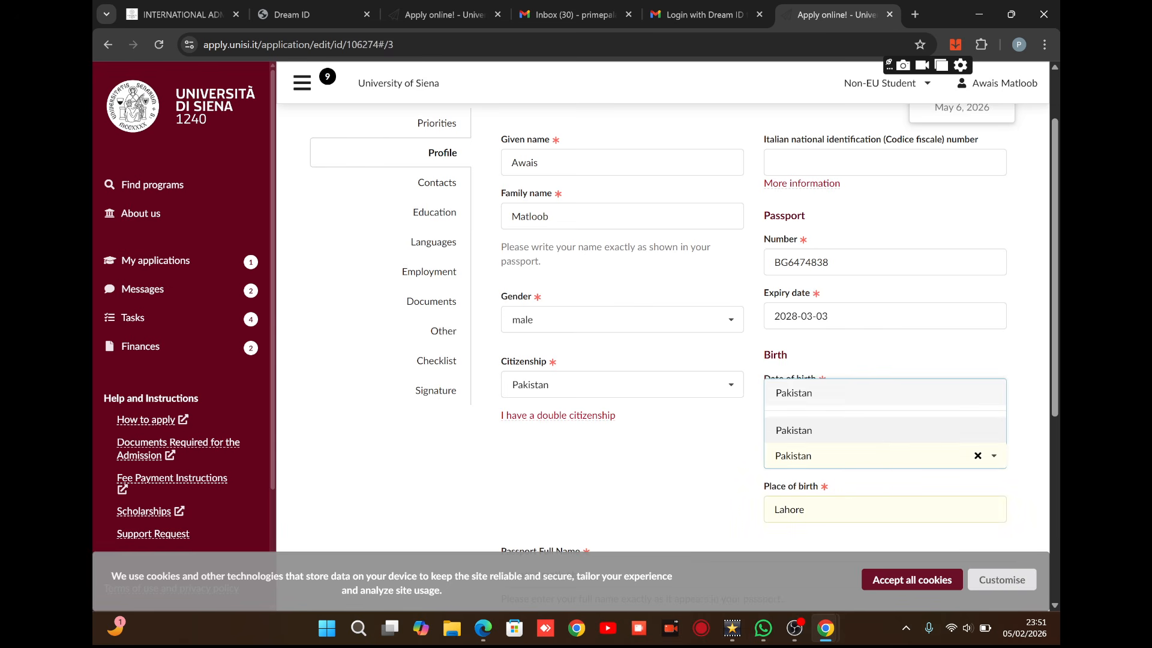
left_click(660, 462)
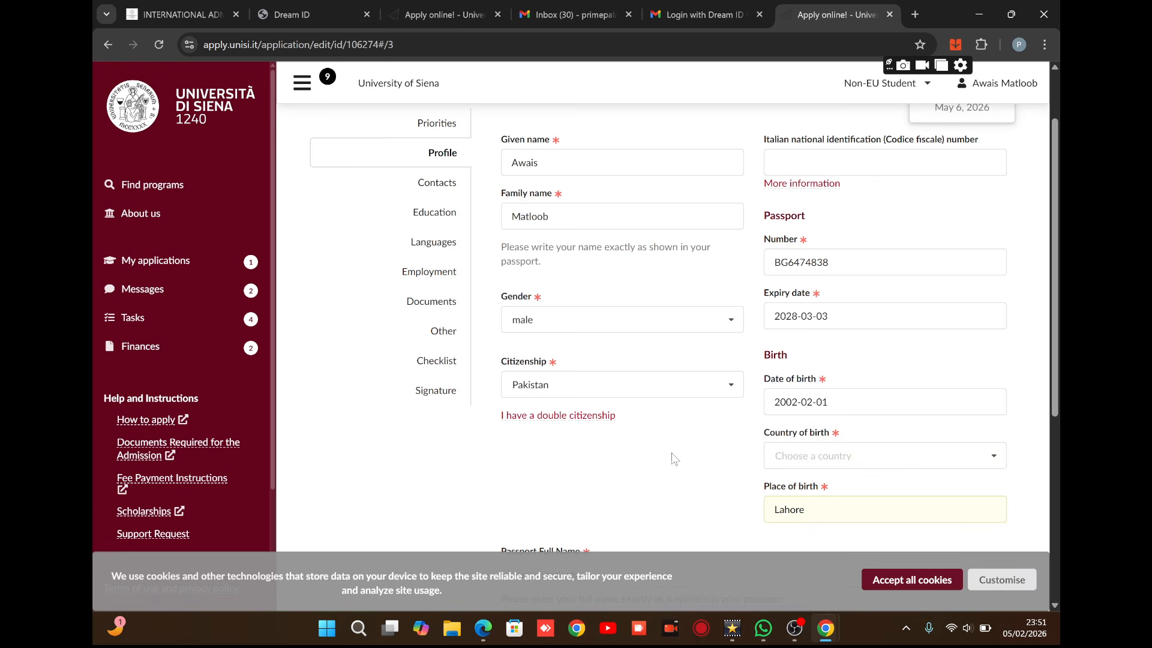
left_click(844, 456)
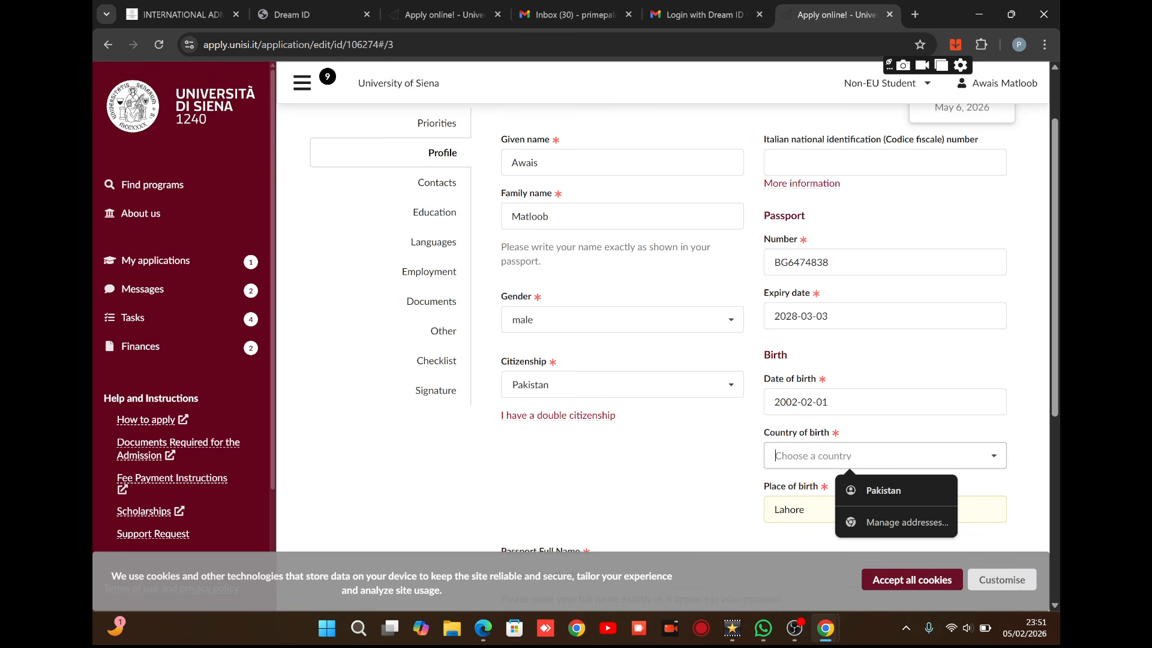
left_click(882, 496)
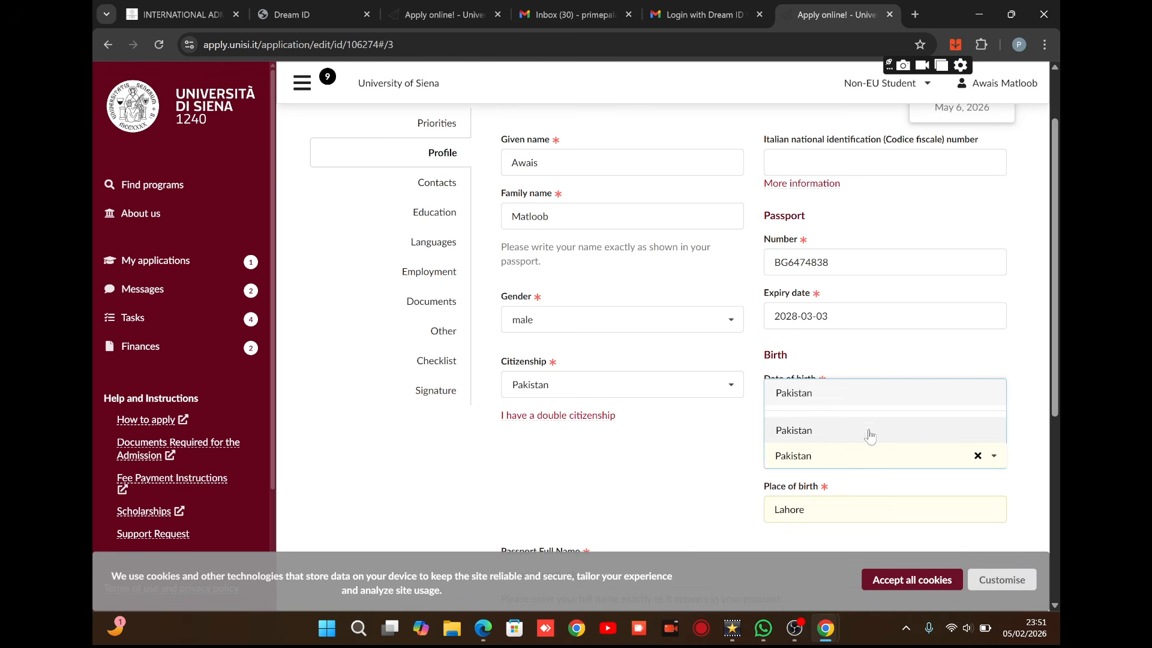
left_click(822, 432)
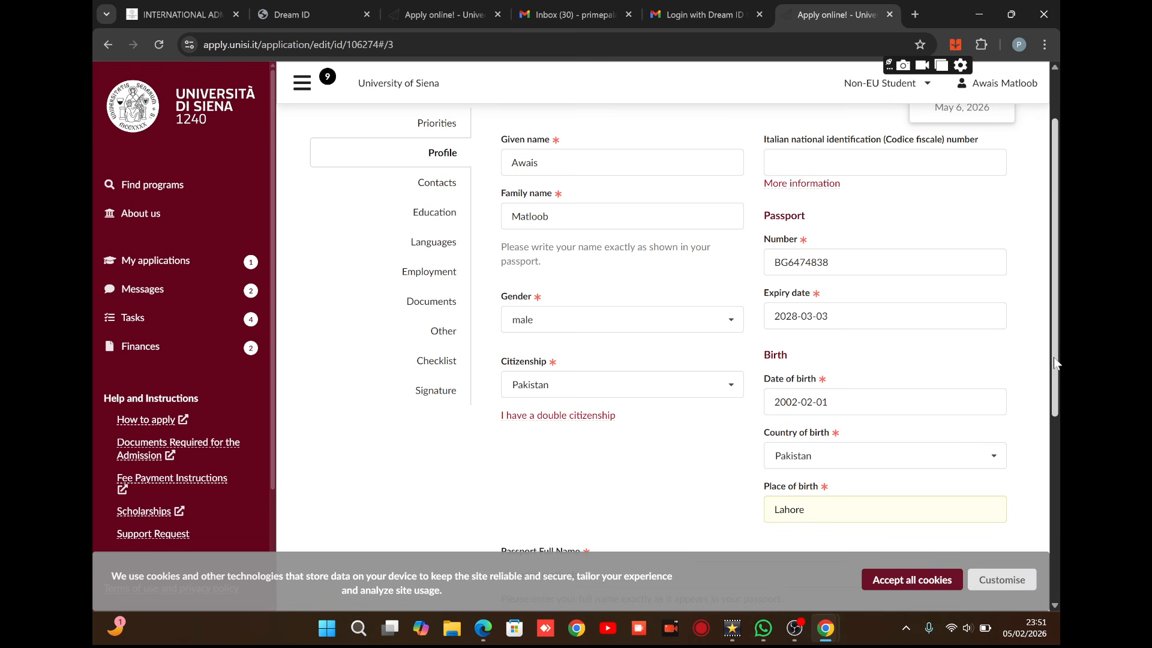
left_click_drag(1053, 358, 1053, 445)
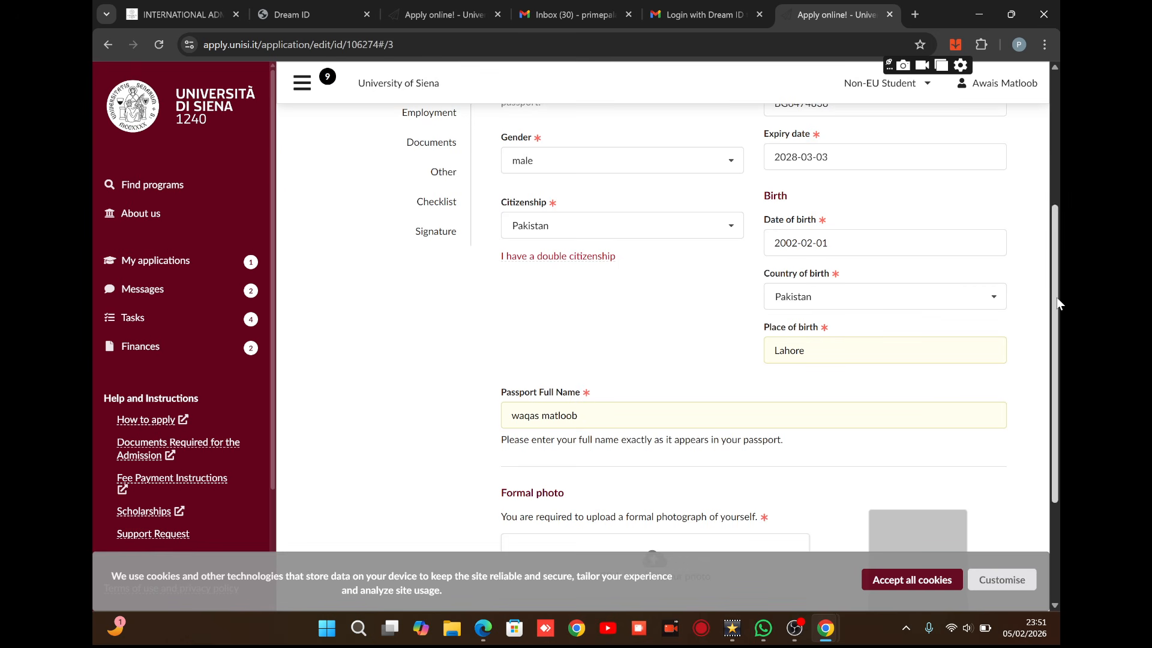
left_click_drag(1058, 304, 1060, 378)
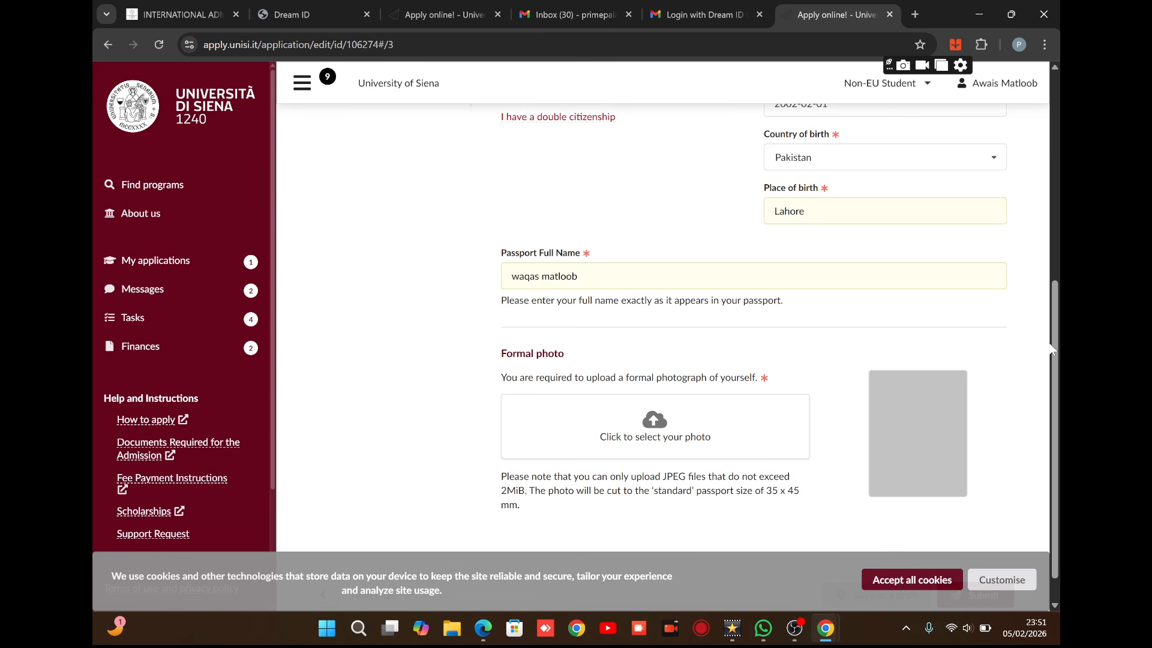
scroll(1053, 347, "up", 6)
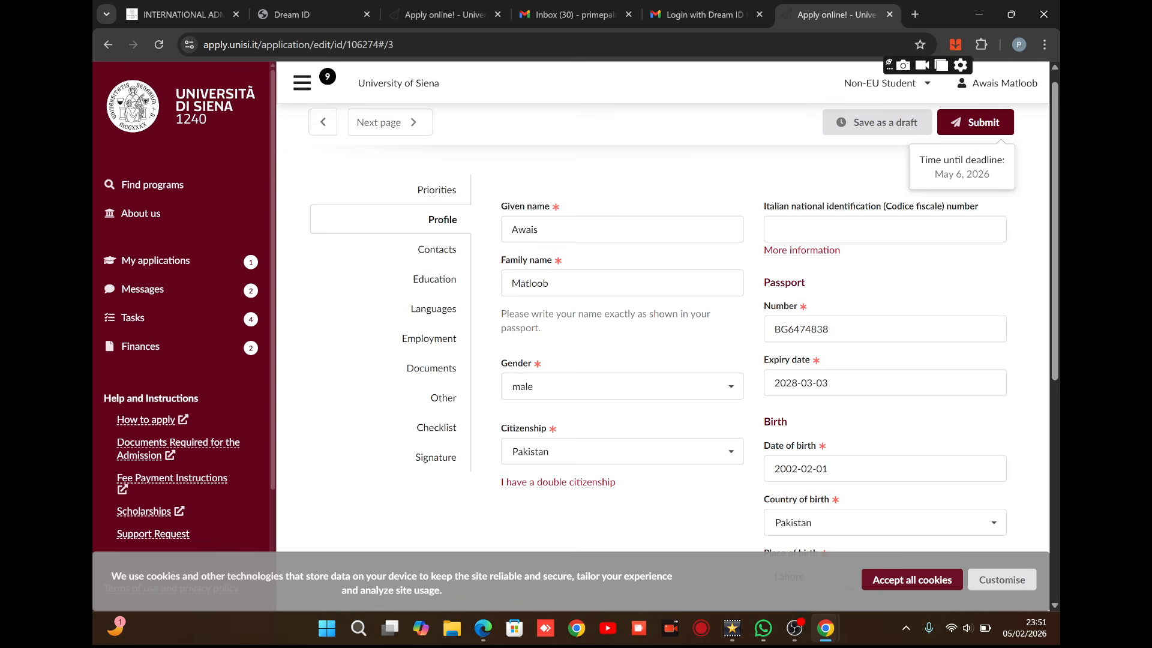
Fill the Contacts address from Chrome's saved address with country Pakistan, then continue to Education.
left_click(437, 251)
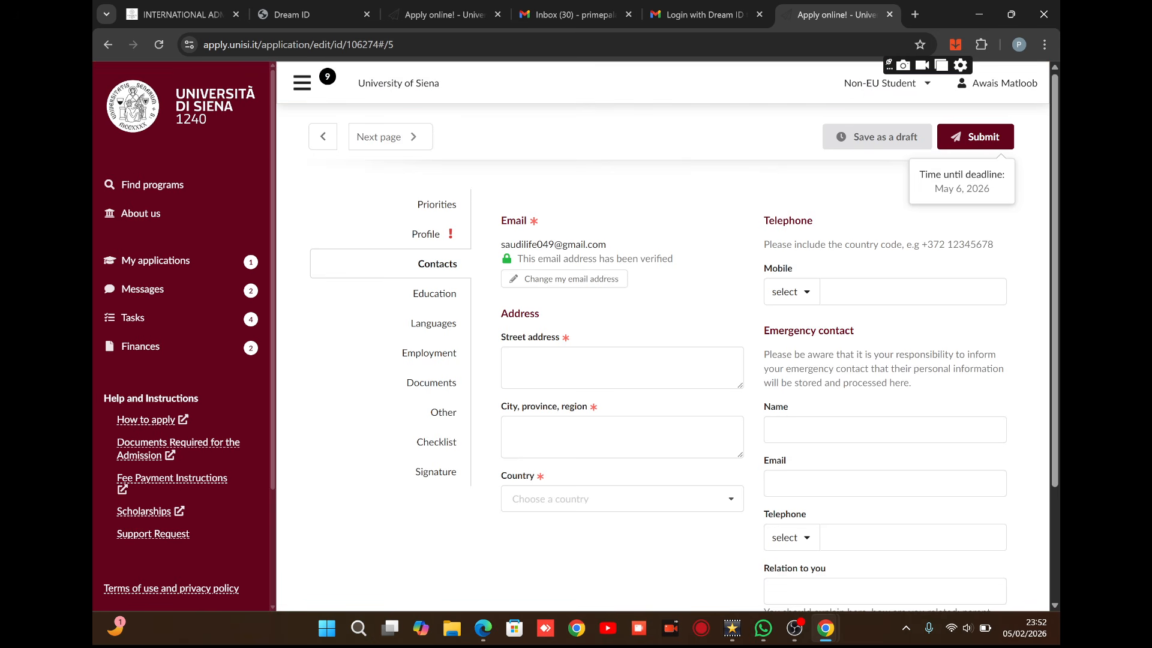
left_click(600, 367)
left_click(634, 412)
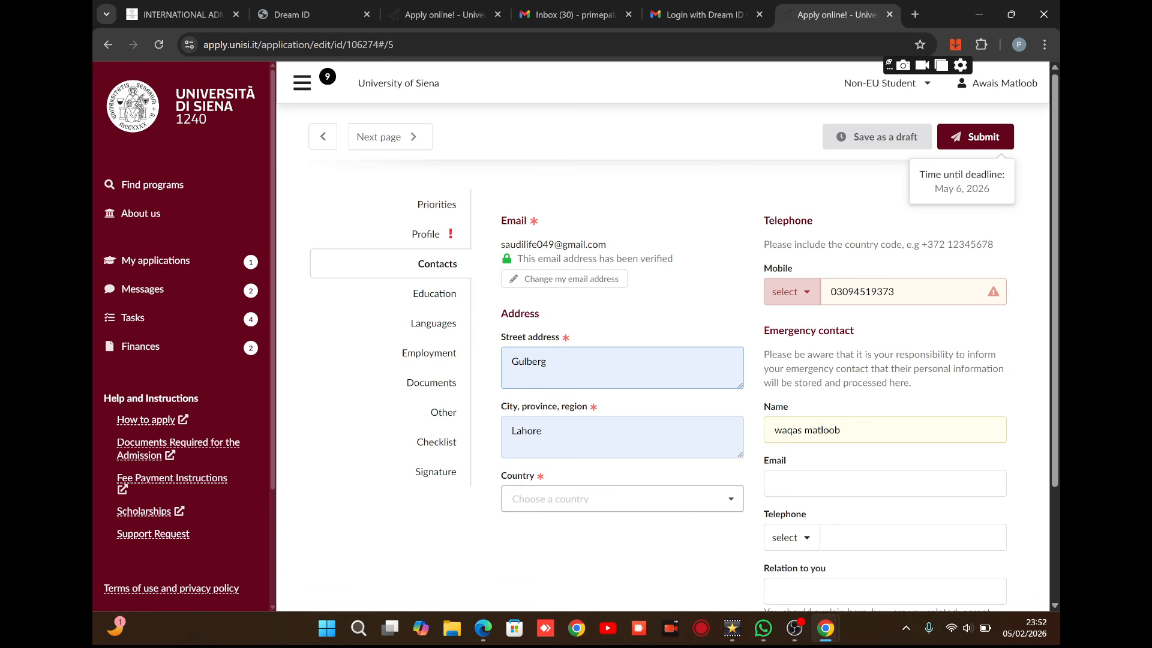
left_click(623, 501)
left_click(625, 537)
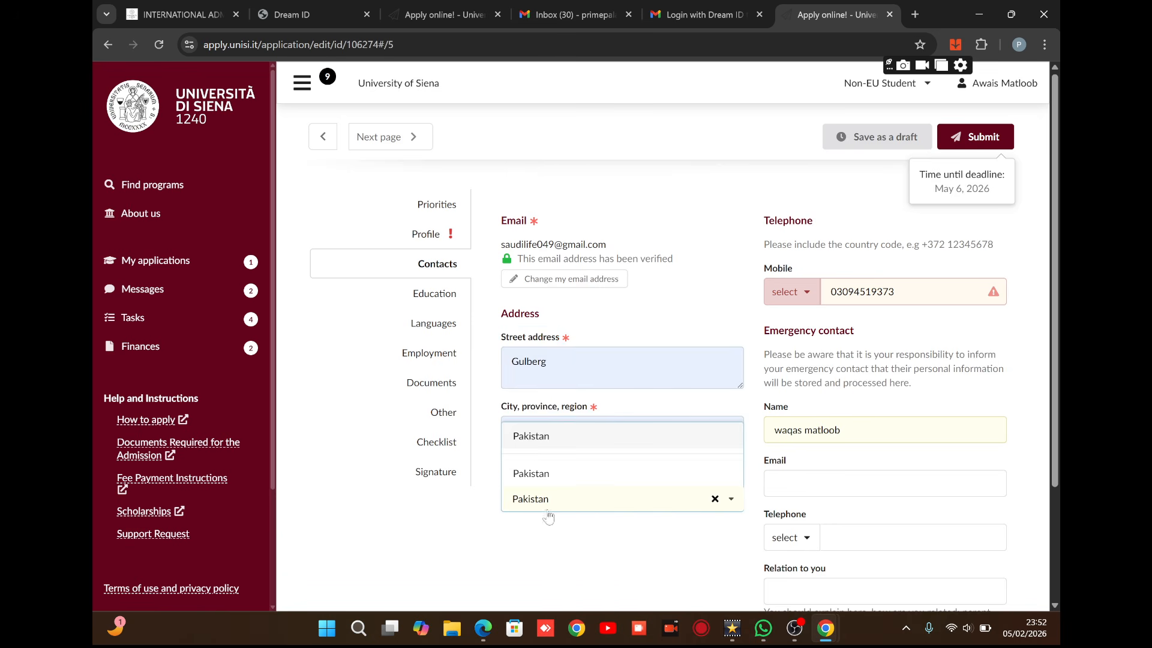
left_click(536, 480)
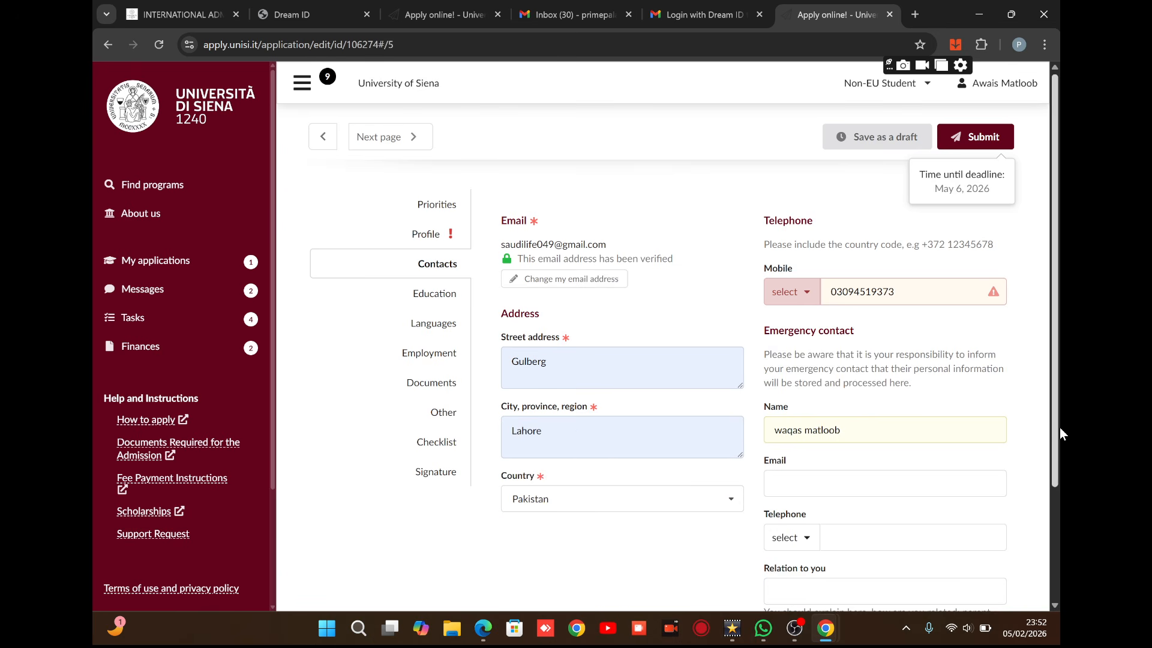
left_click_drag(1057, 436, 1054, 480)
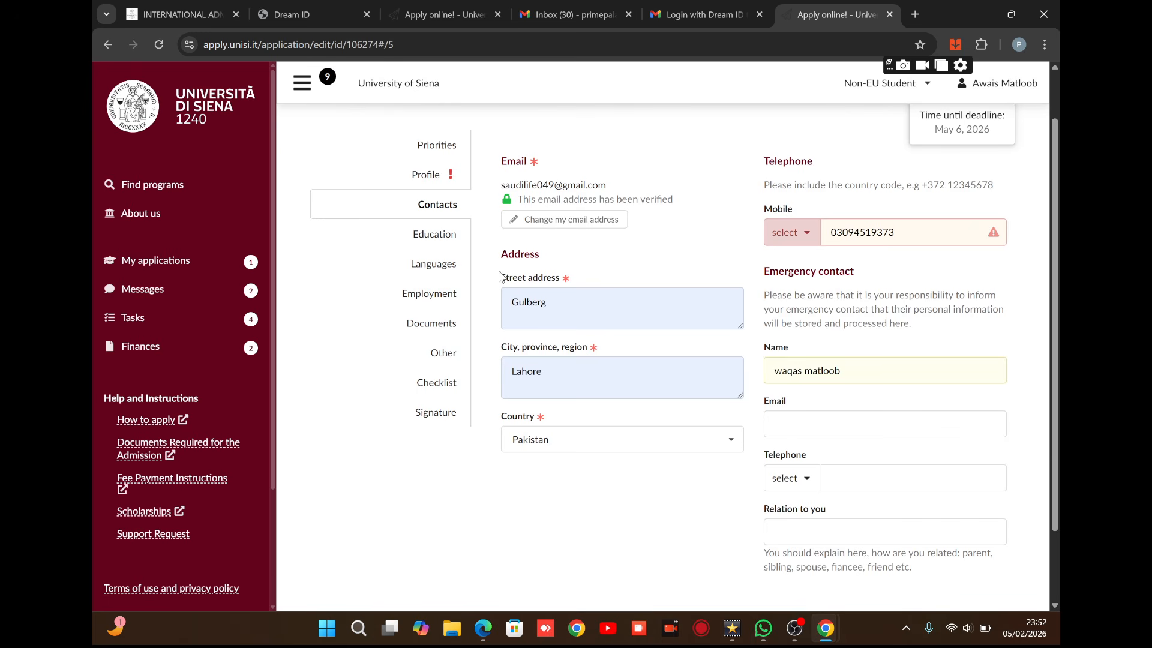
left_click(434, 244)
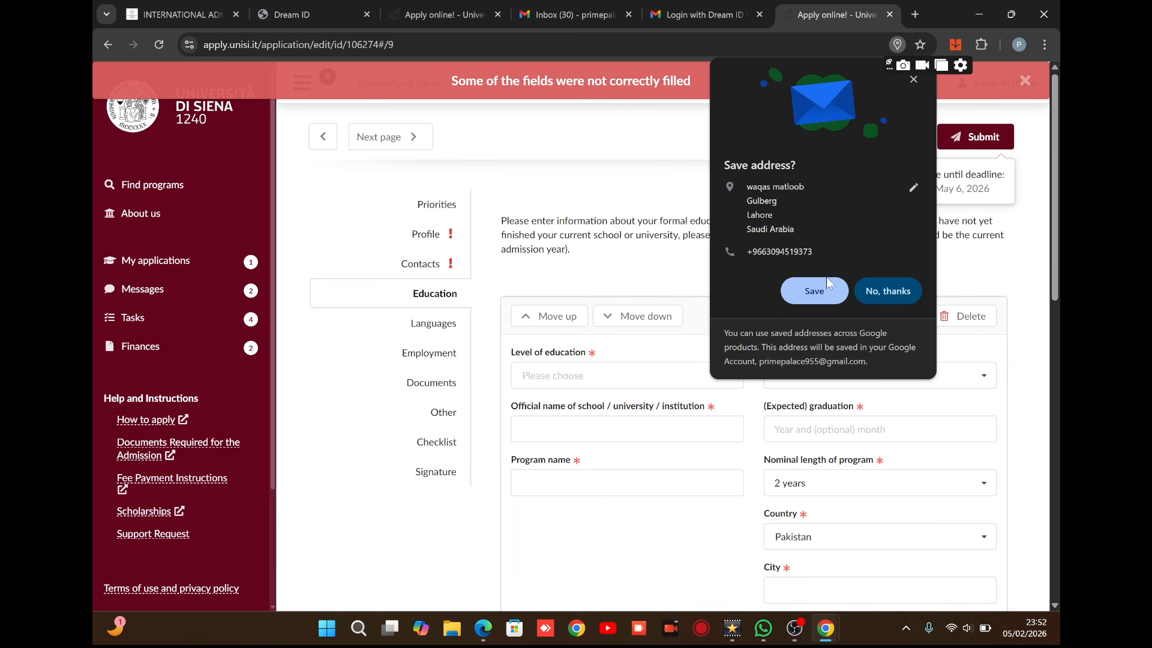
Decline Chrome's address-save prompt and set Level of education to Secondary education.
left_click(893, 282)
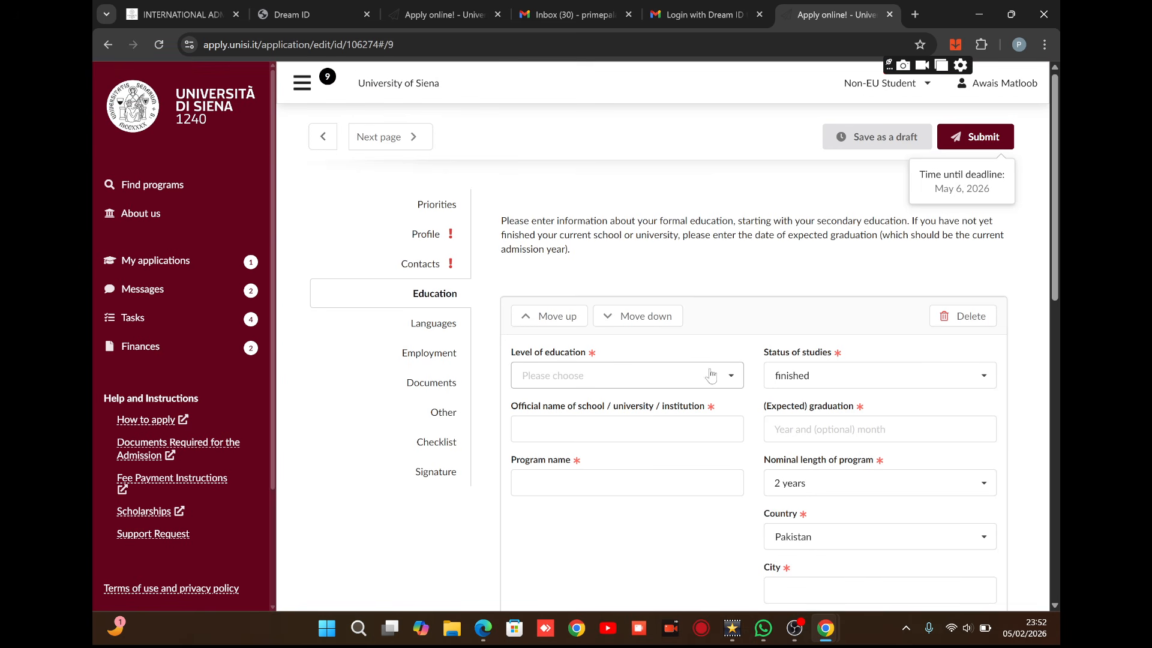
left_click(725, 376)
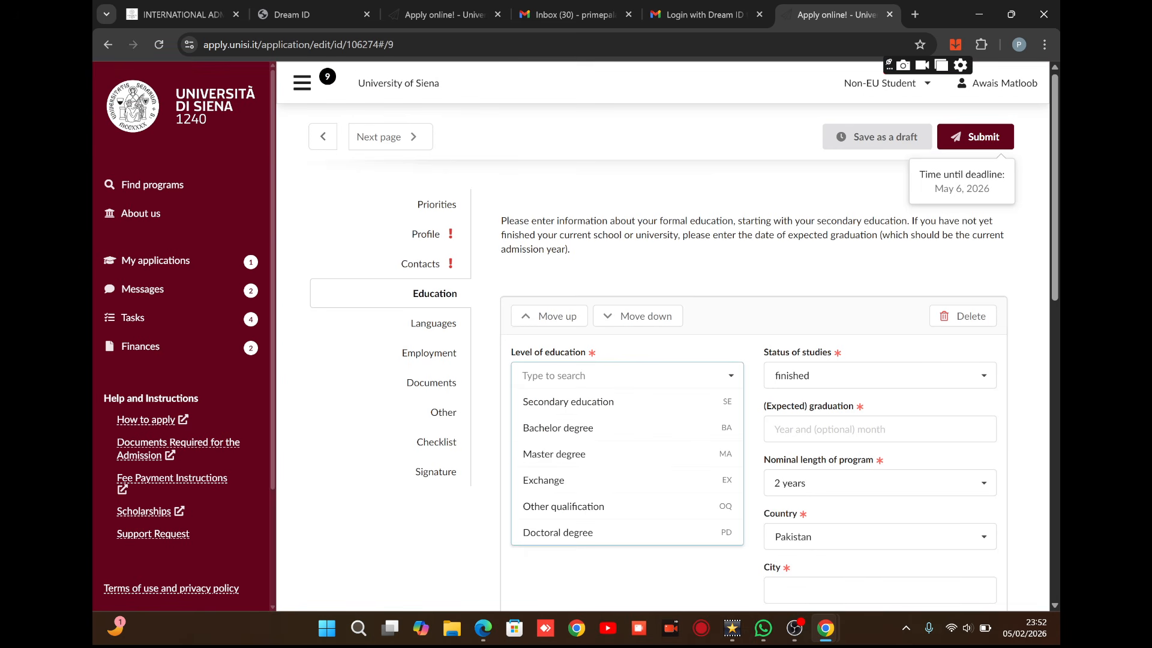
left_click(633, 403)
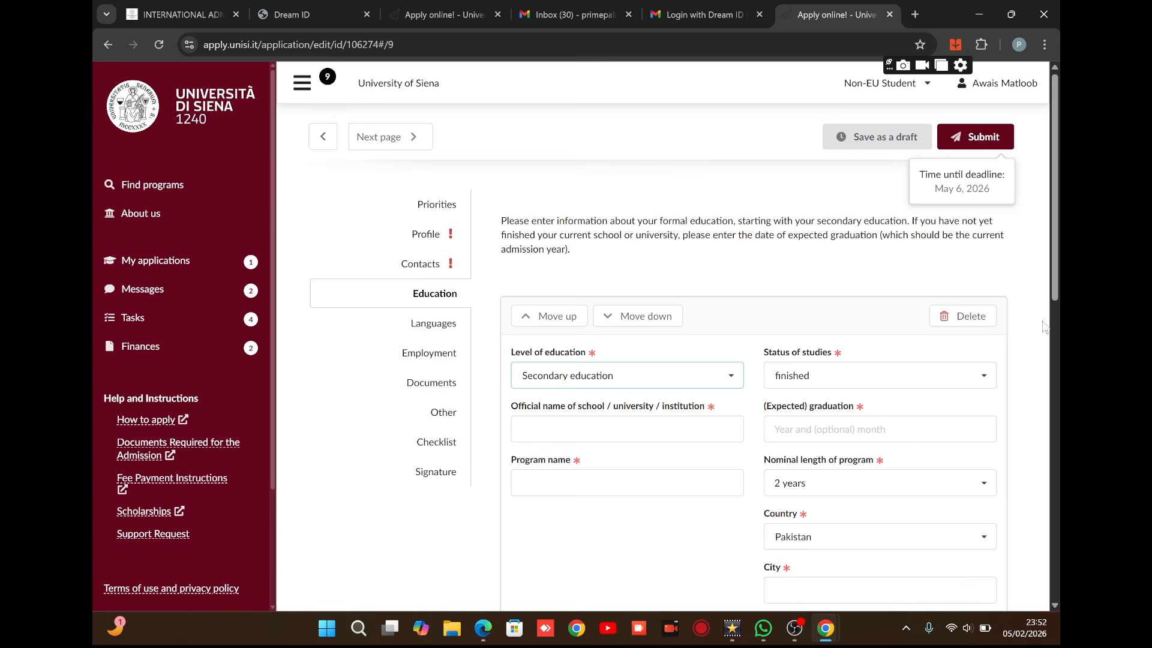
left_click_drag(1058, 272, 1059, 399)
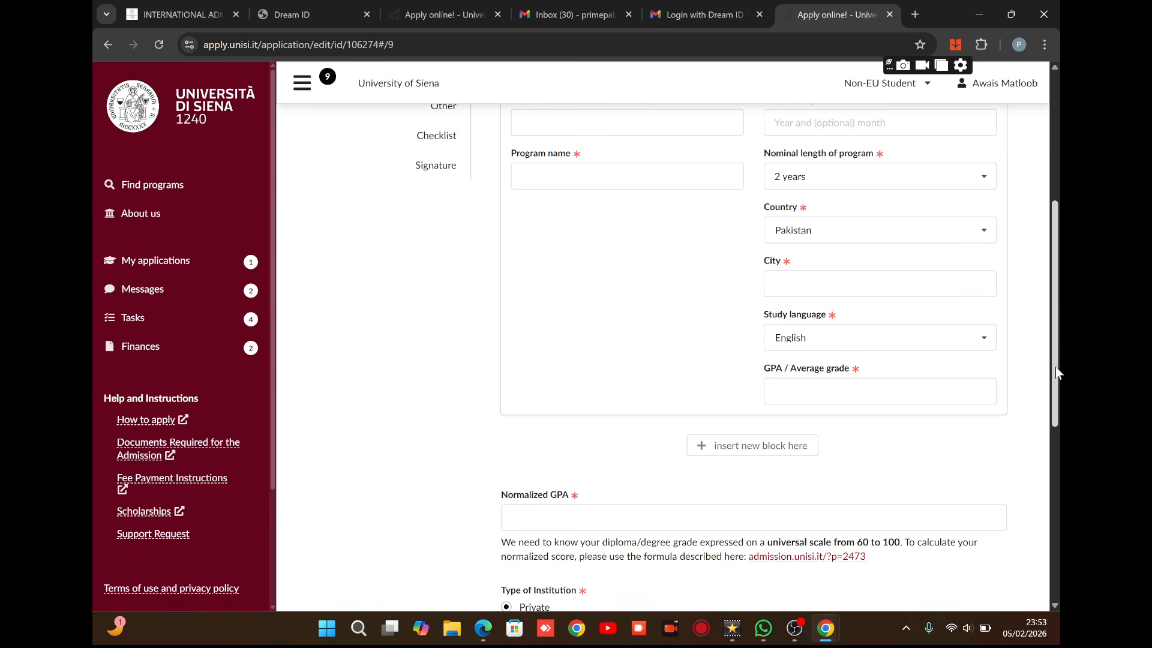
left_click_drag(1057, 373, 1060, 459)
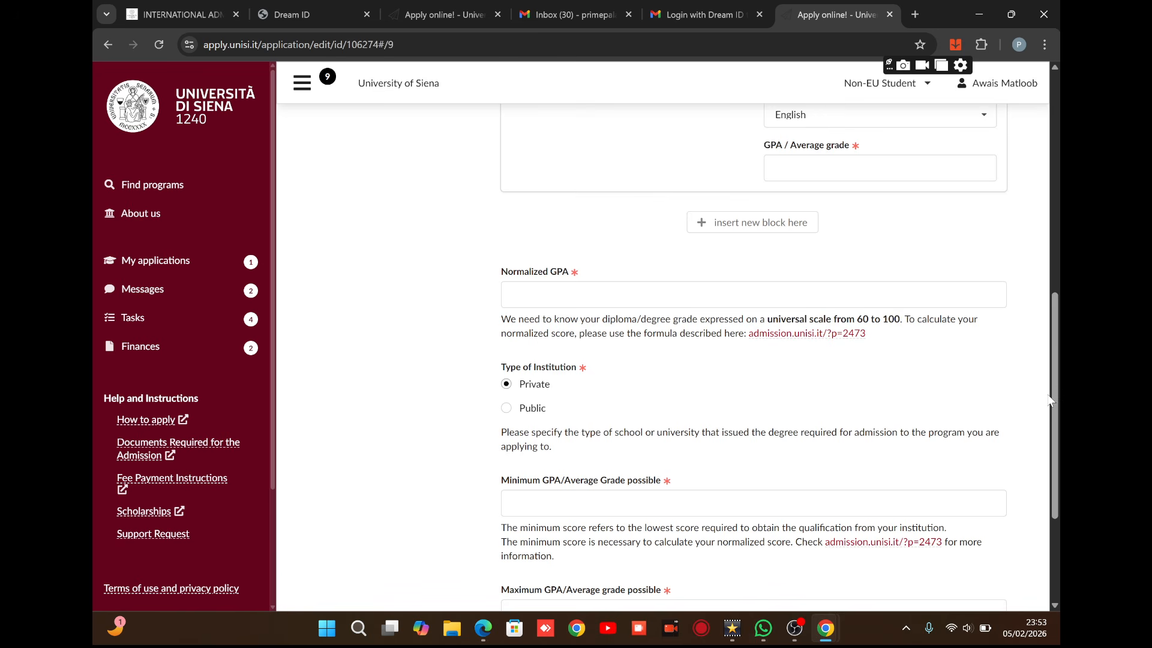
left_click_drag(1050, 400, 1060, 520)
scroll(1060, 477, "down", 1)
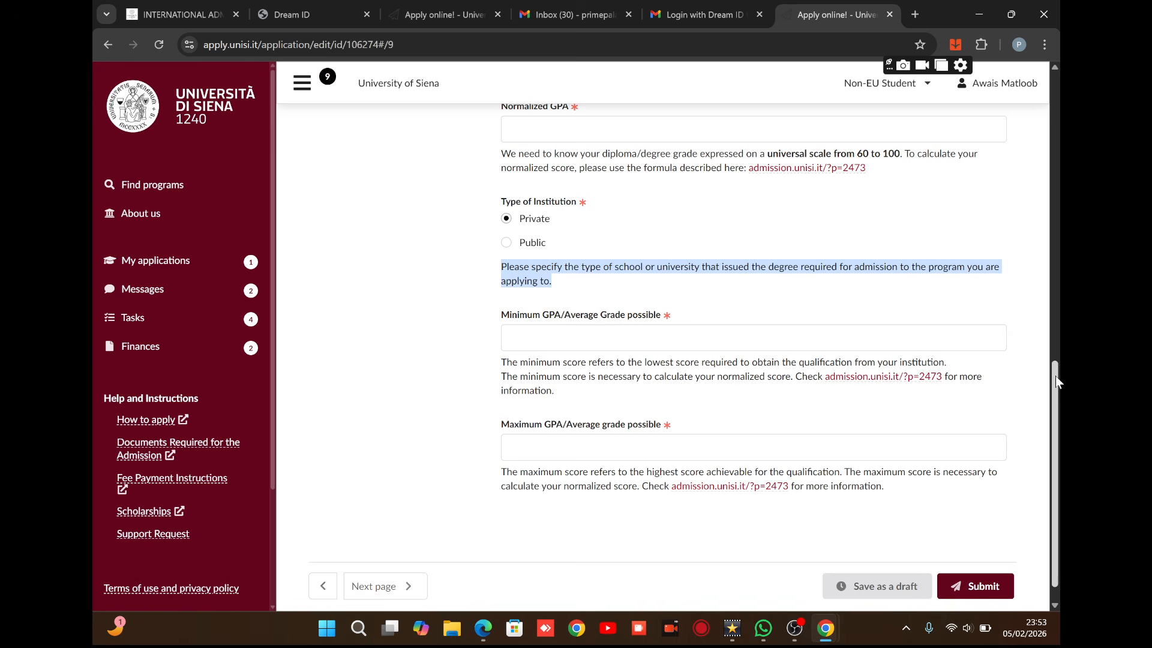
scroll(1030, 228, "up", 4)
scroll(1023, 210, "up", 2)
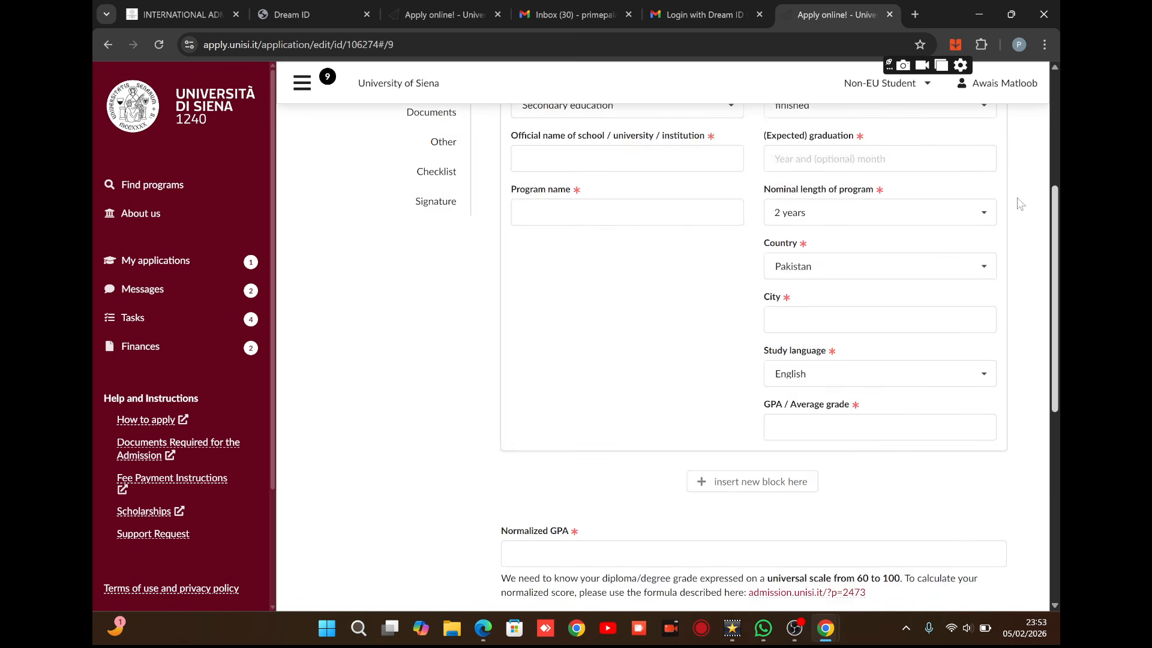
scroll(1020, 204, "down", 6)
scroll(984, 162, "up", 9)
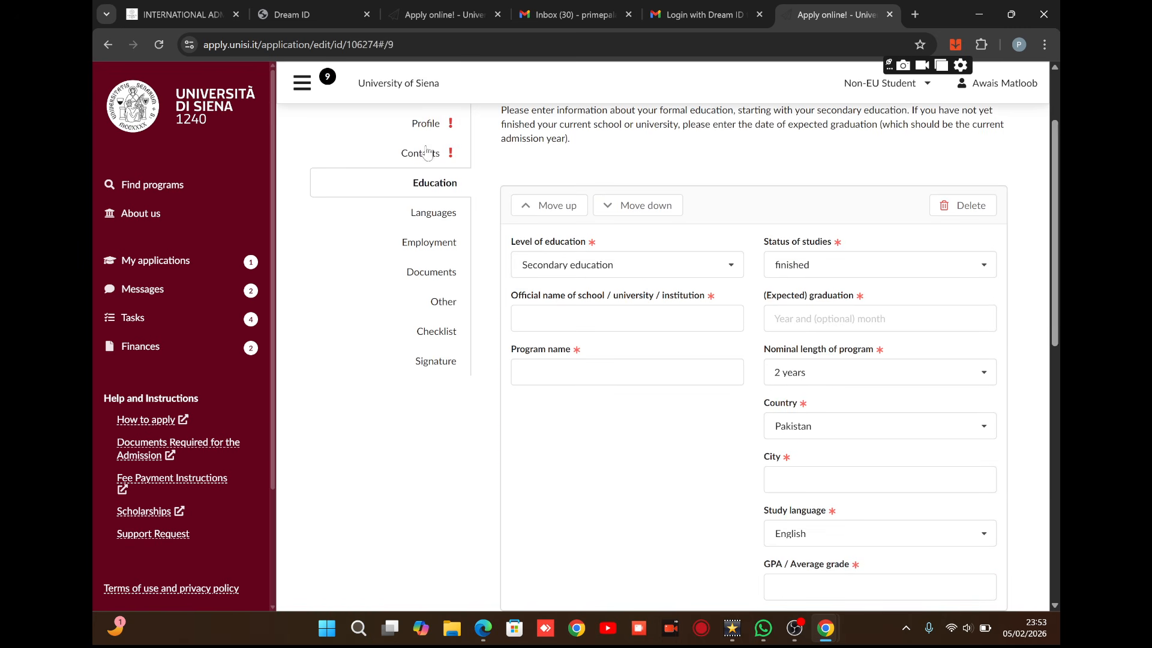
Rate English proficiency as B2 (Vantage) in Languages and continue to Employment.
left_click(434, 214)
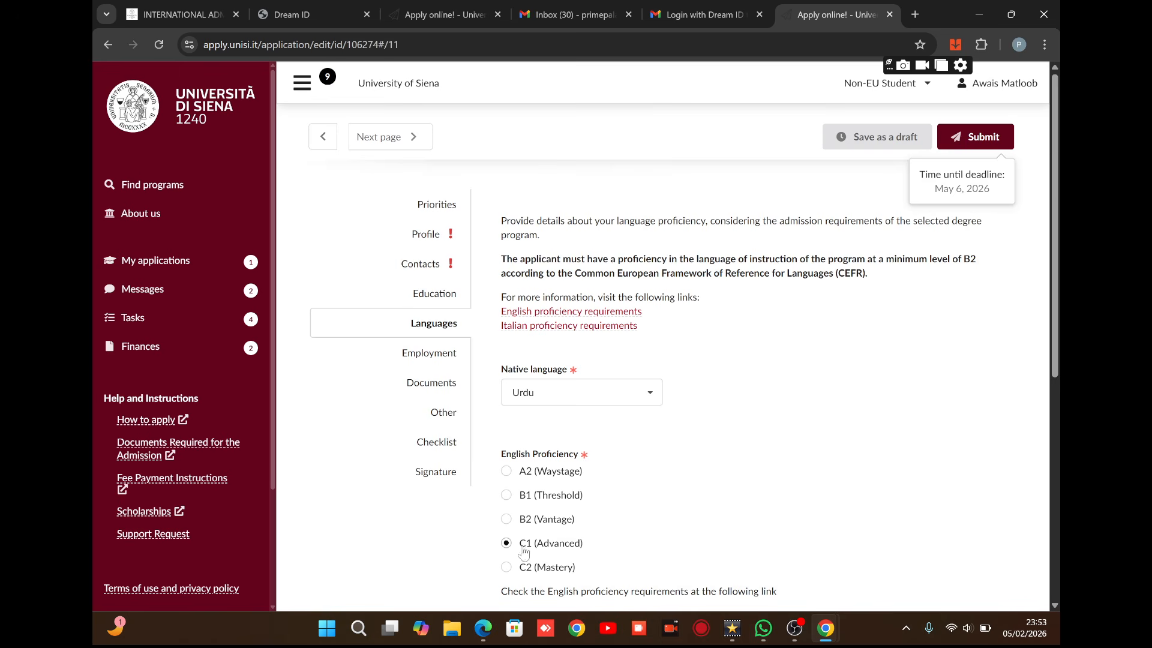
left_click(507, 521)
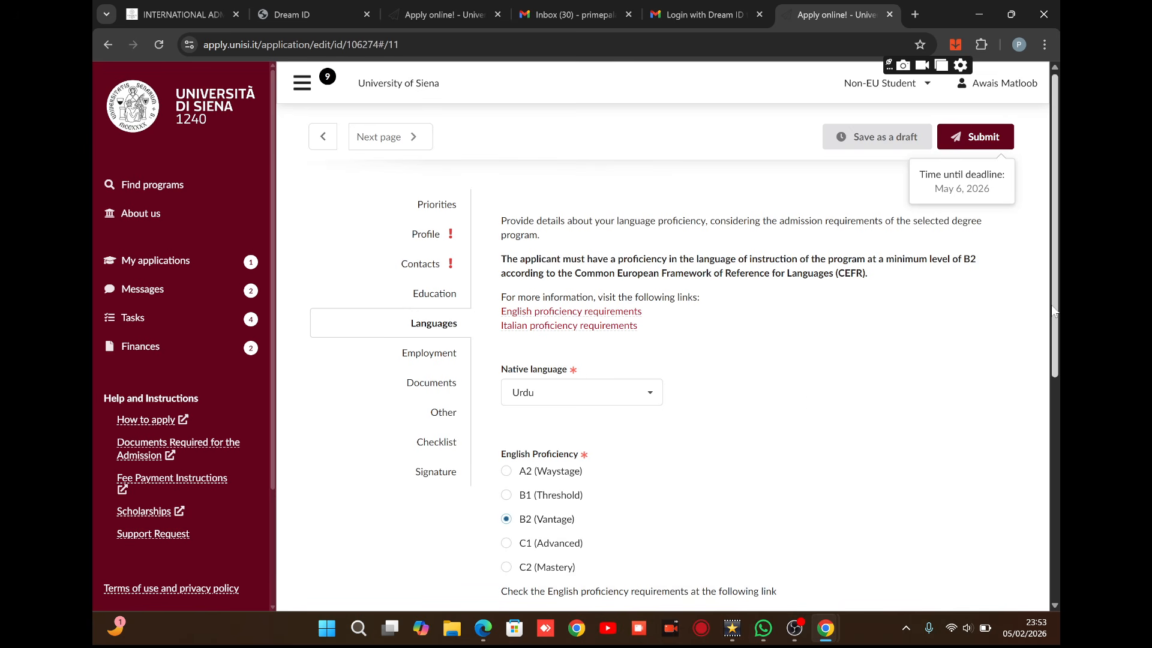
left_click_drag(1052, 305, 1060, 551)
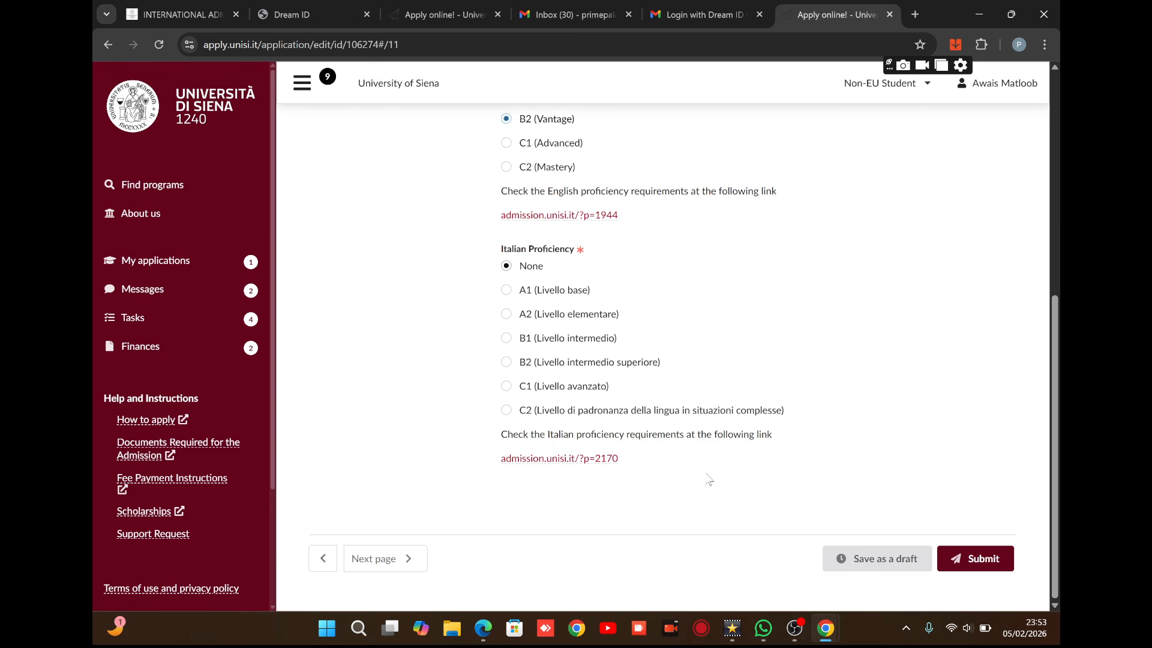
left_click_drag(1058, 353, 1035, 198)
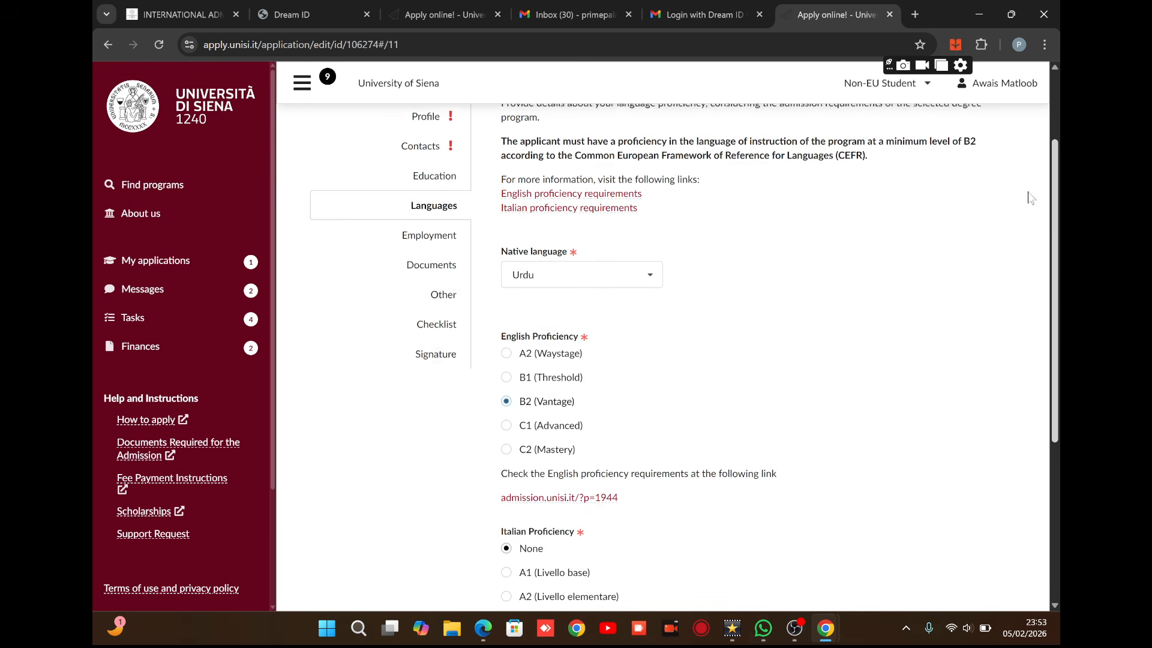
left_click(441, 241)
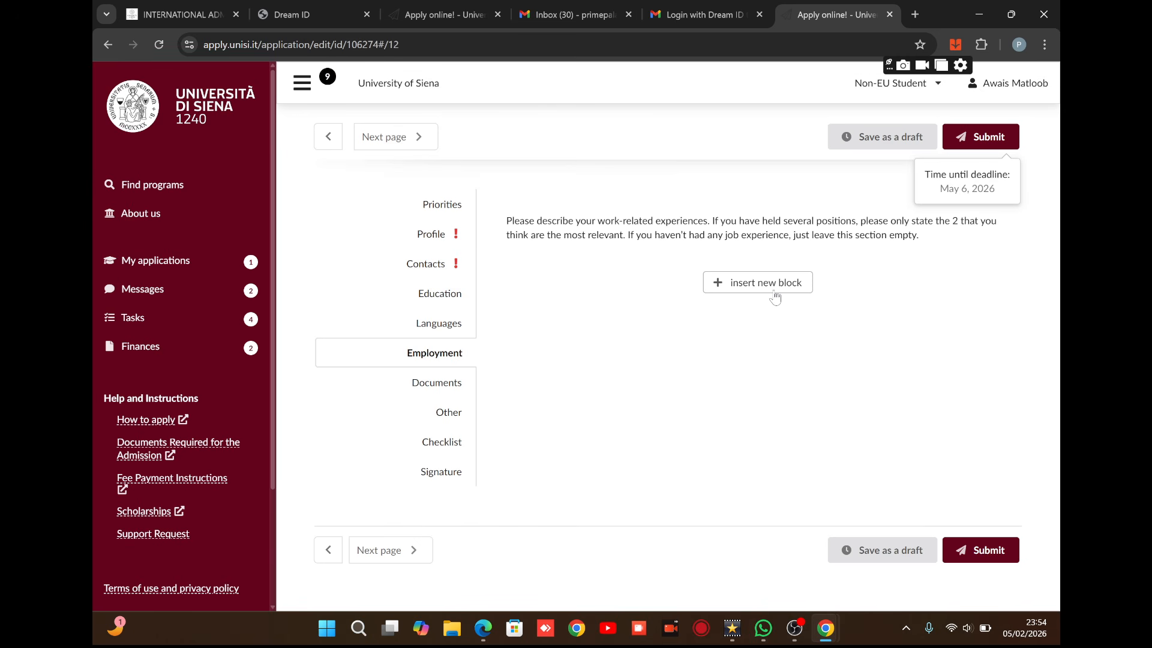
Insert a new employment block and step through Documents and Other to the Checklist.
left_click(772, 294)
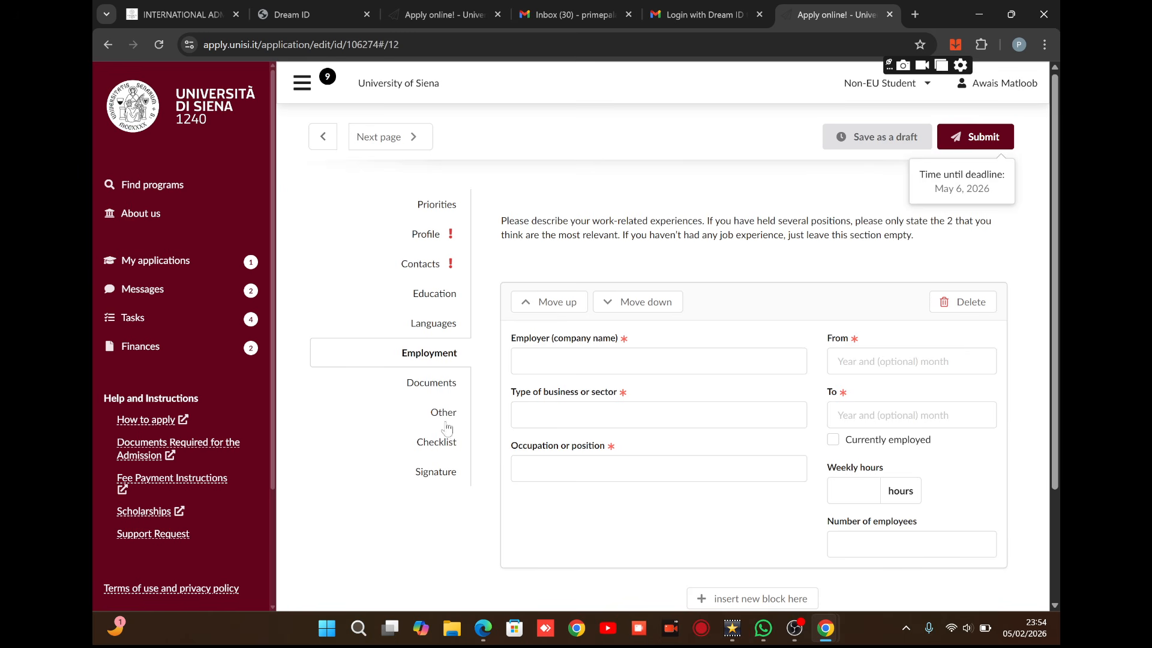
left_click(439, 387)
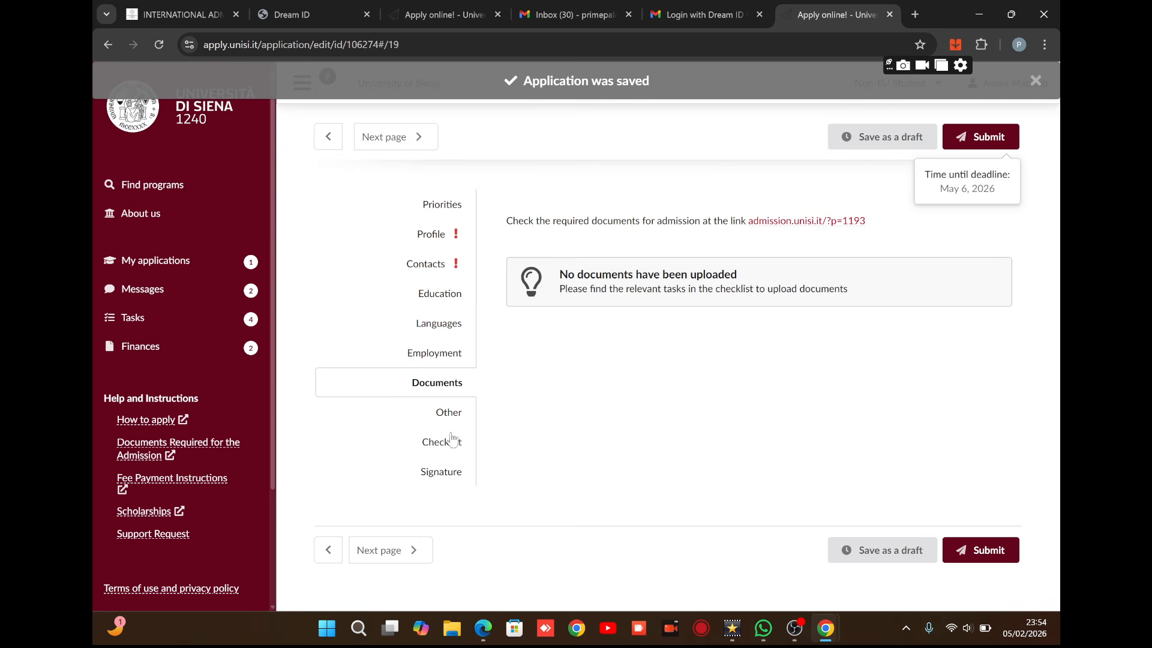
left_click(450, 414)
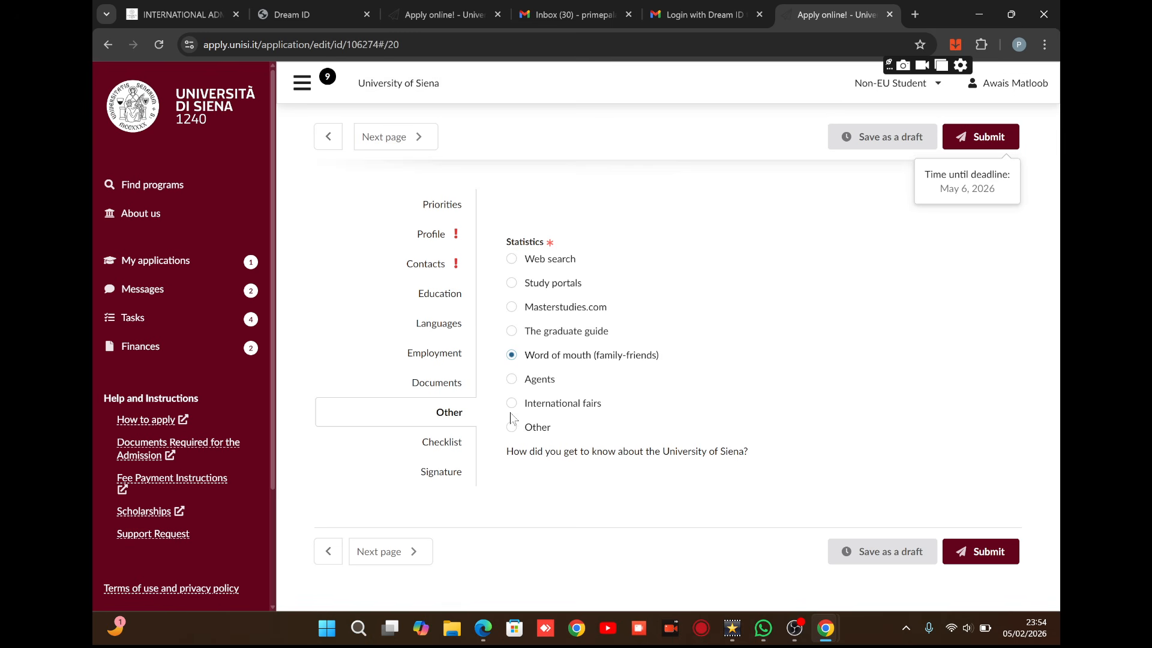
left_click(442, 445)
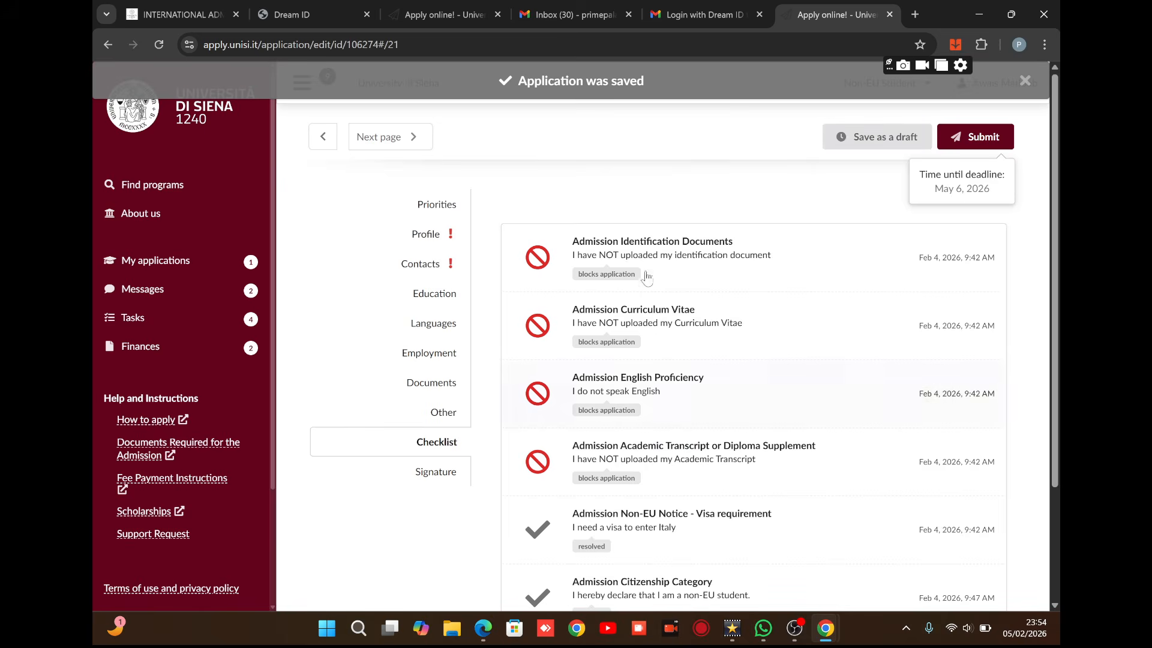
Upload the experience-details PDF to Admission Identification Documents and mark it 'I have uploaded'.
left_click(676, 251)
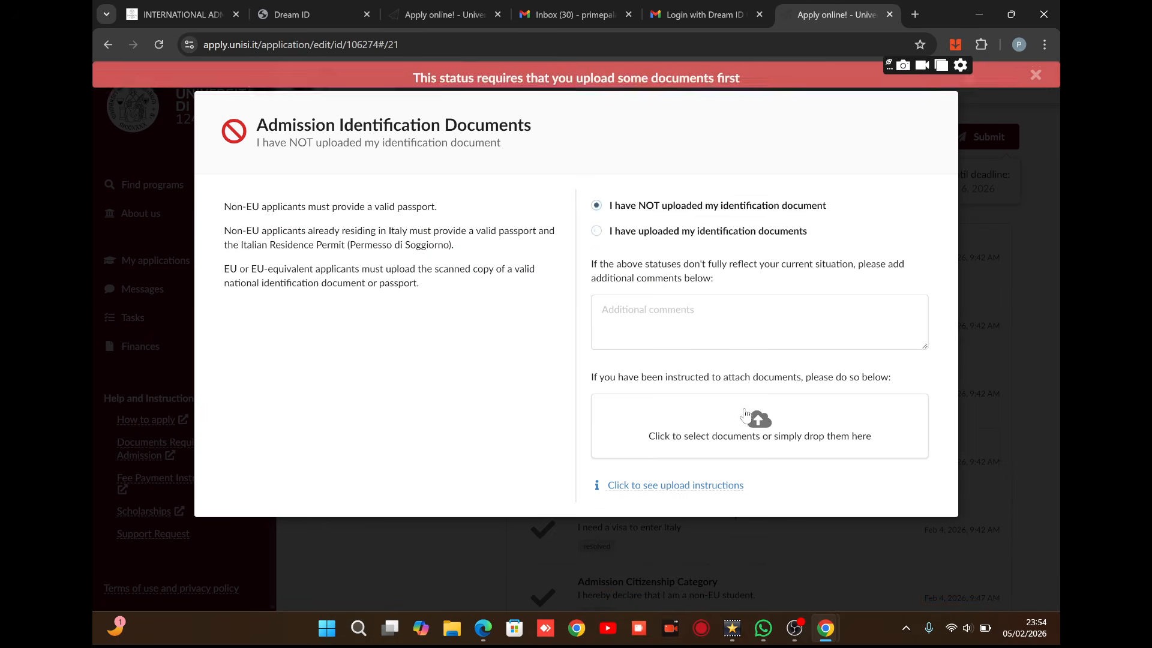
left_click(759, 423)
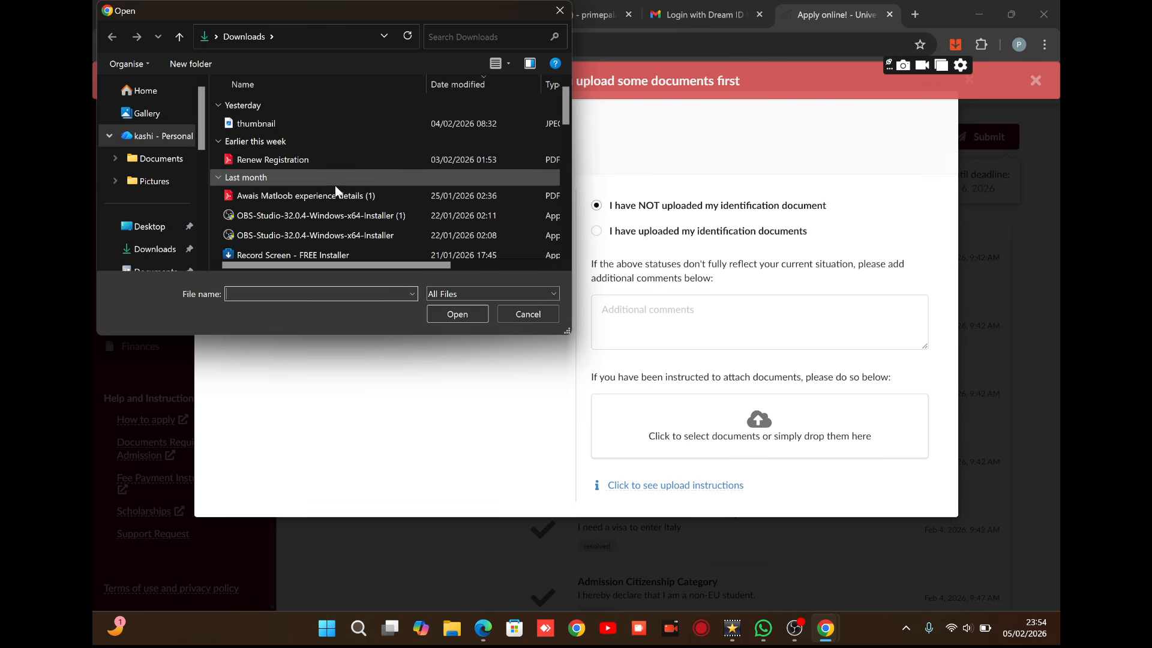
left_click(336, 192)
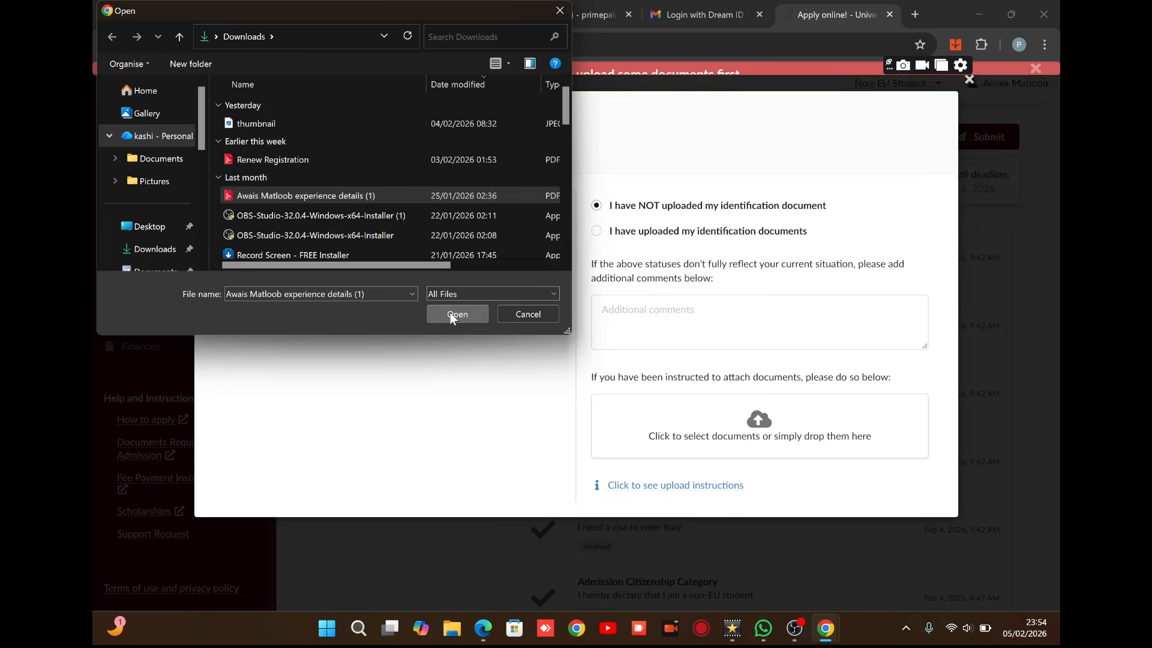
left_click(450, 312)
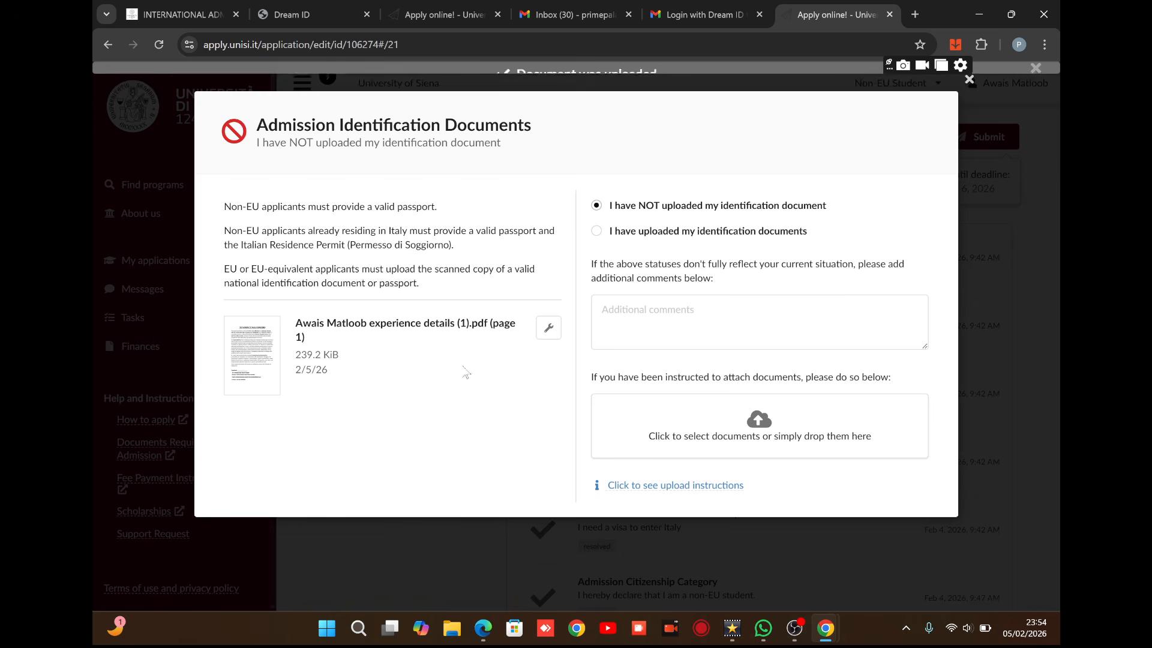
left_click(597, 233)
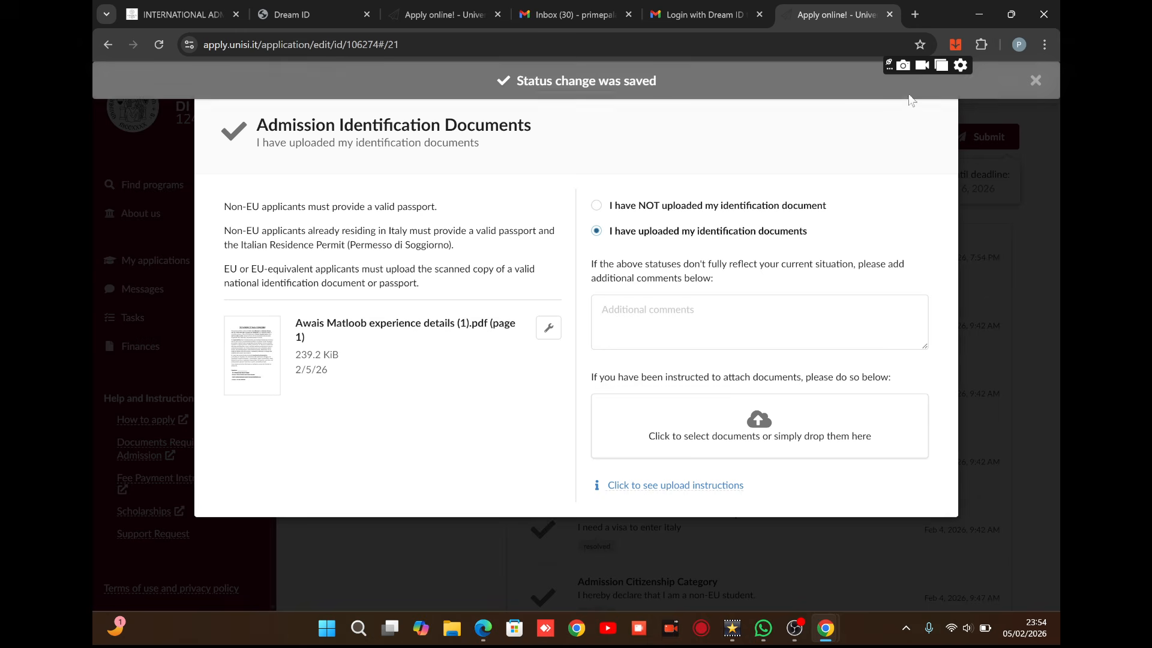
left_click(970, 81)
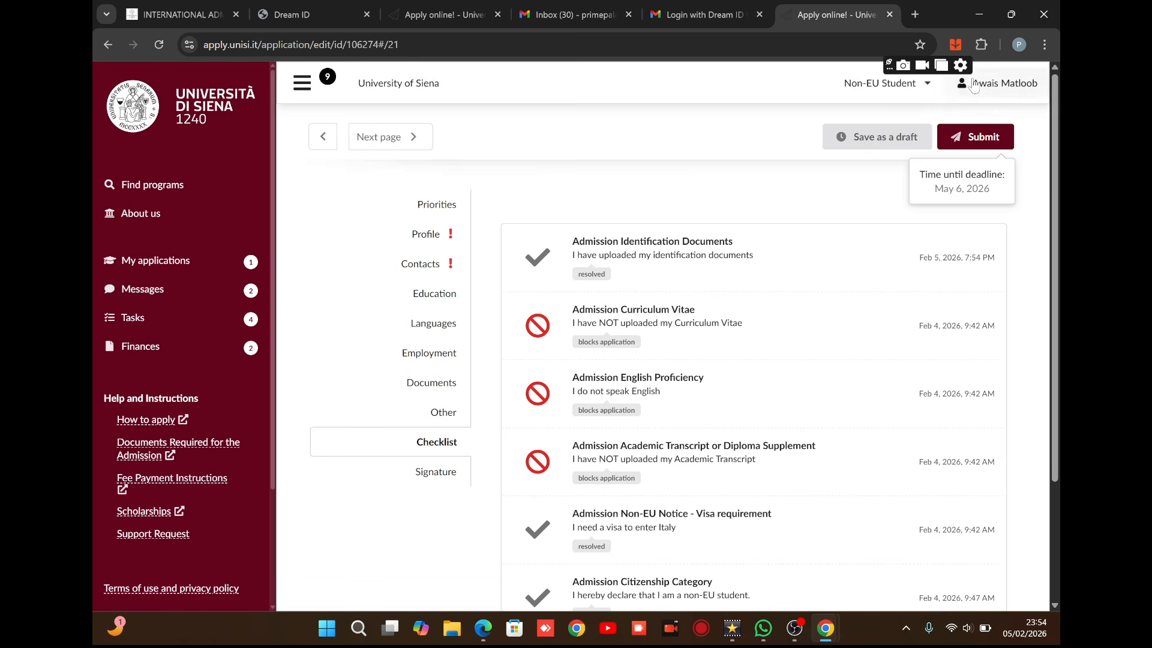
Upload the experience-details PDF as the Curriculum Vitae and mark it uploaded.
left_click(603, 317)
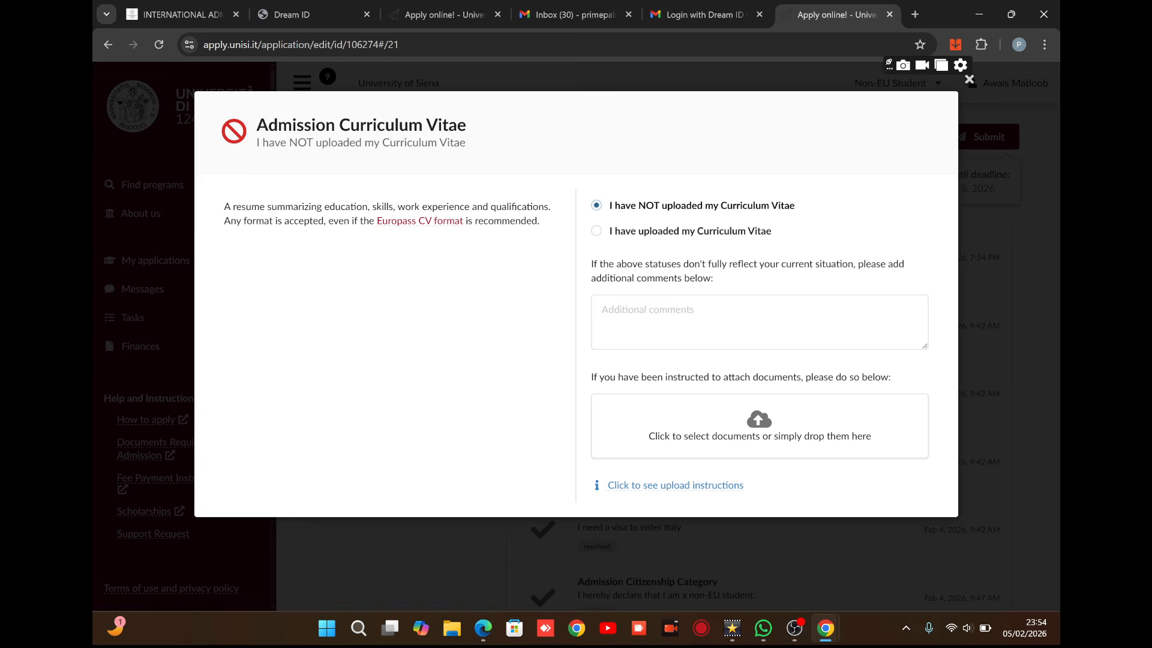
left_click(765, 426)
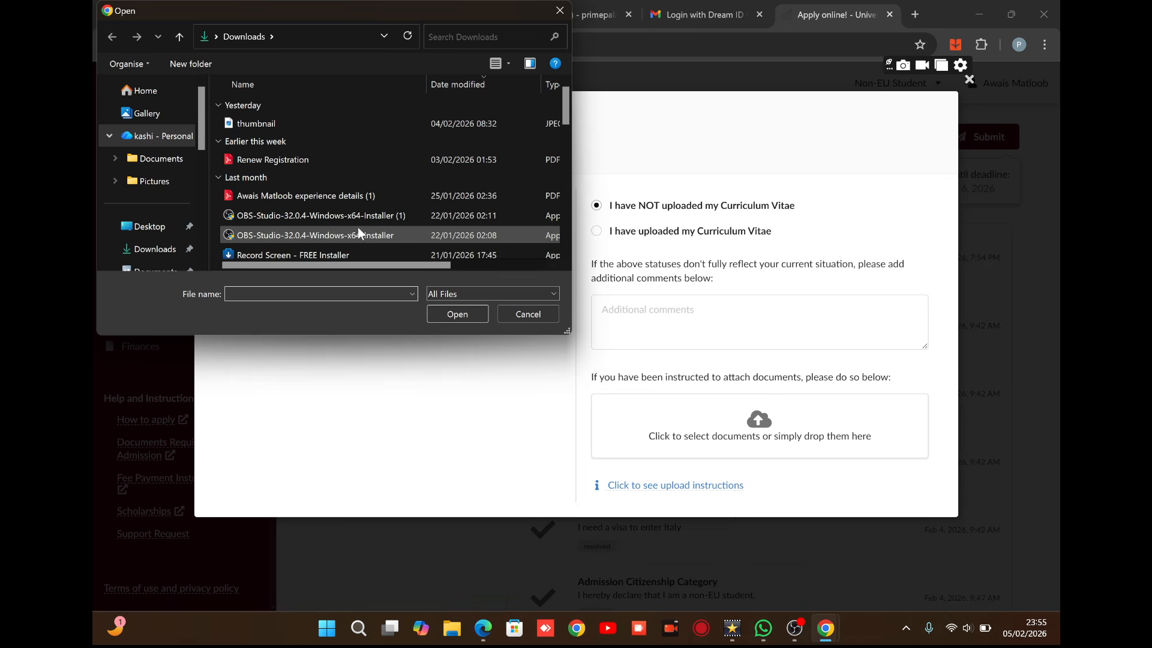
left_click(339, 194)
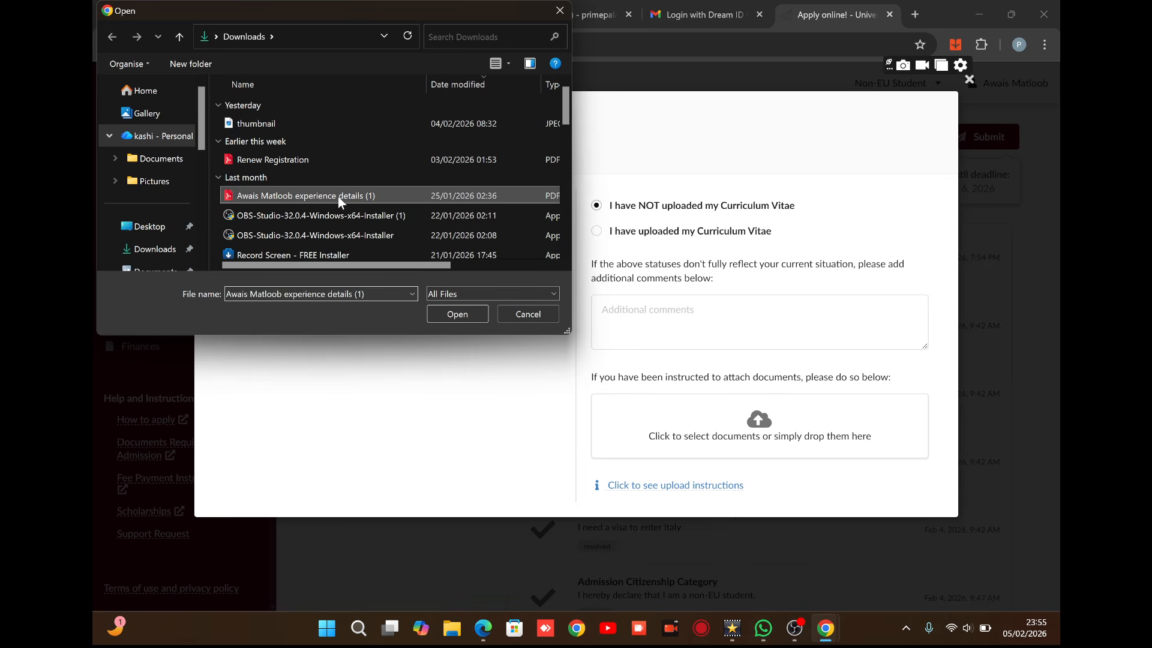
left_click(470, 311)
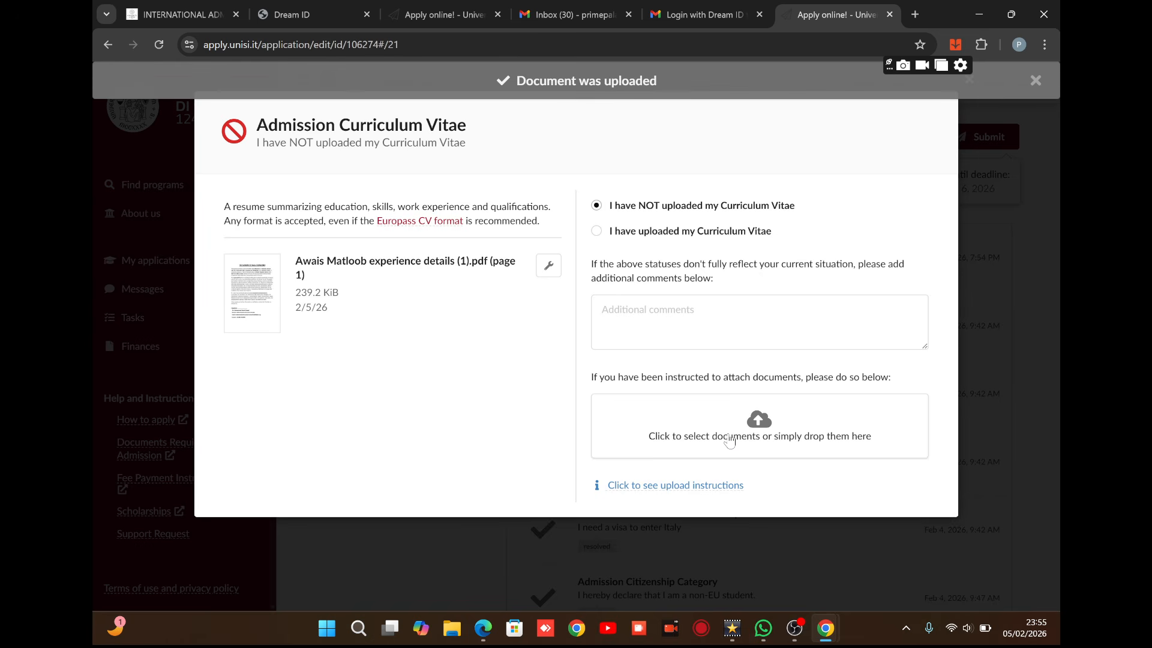
left_click(604, 232)
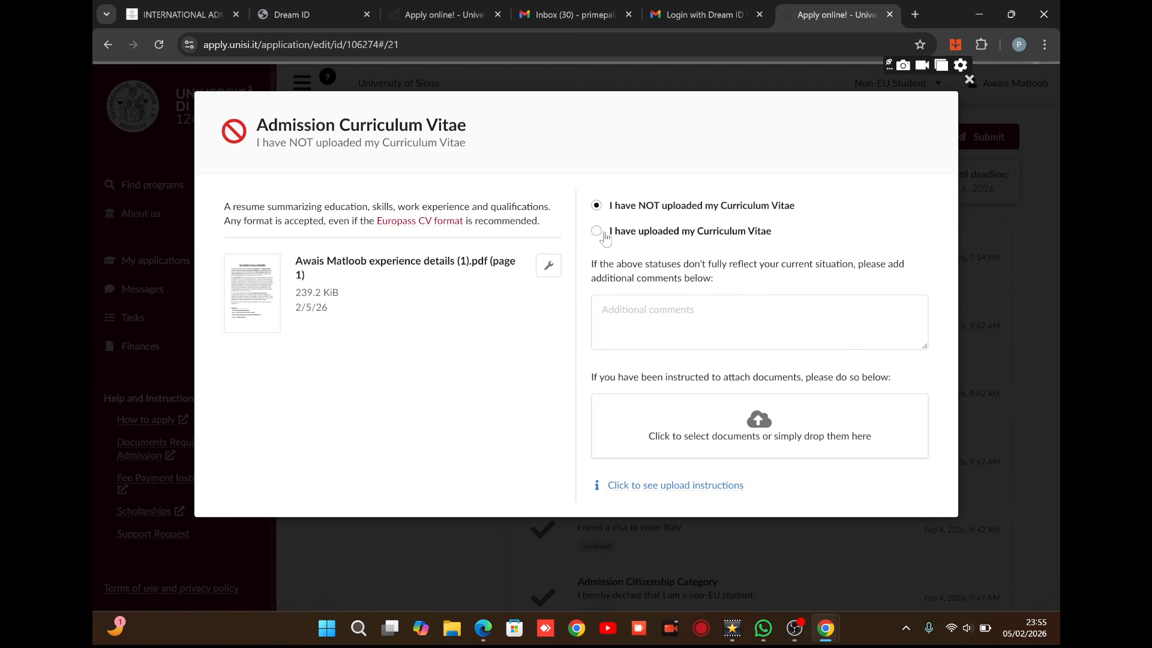
left_click(970, 81)
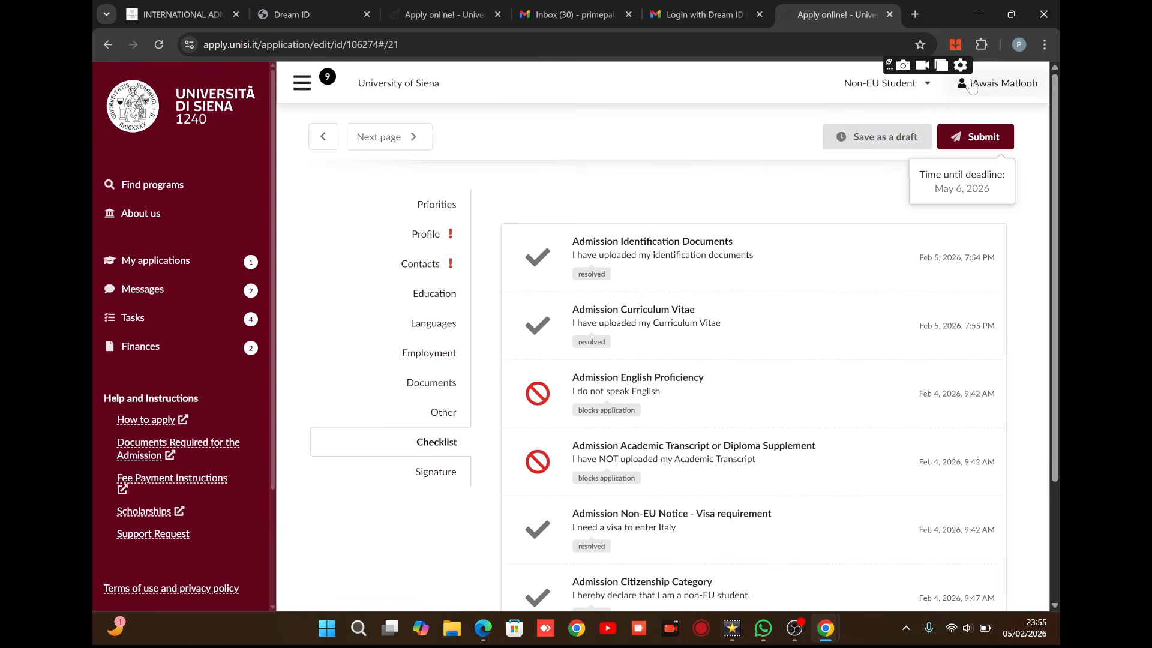
Attach the experience-details PDF to English Proficiency with status 'I completed my studies in English'.
left_click(642, 384)
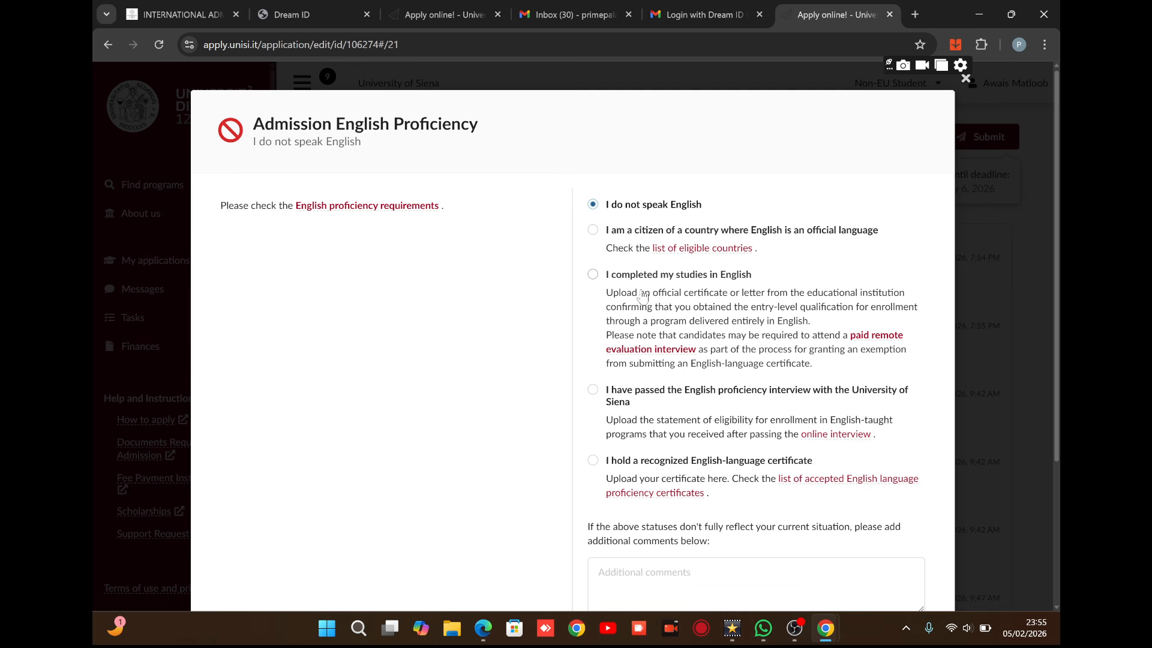
left_click(593, 275)
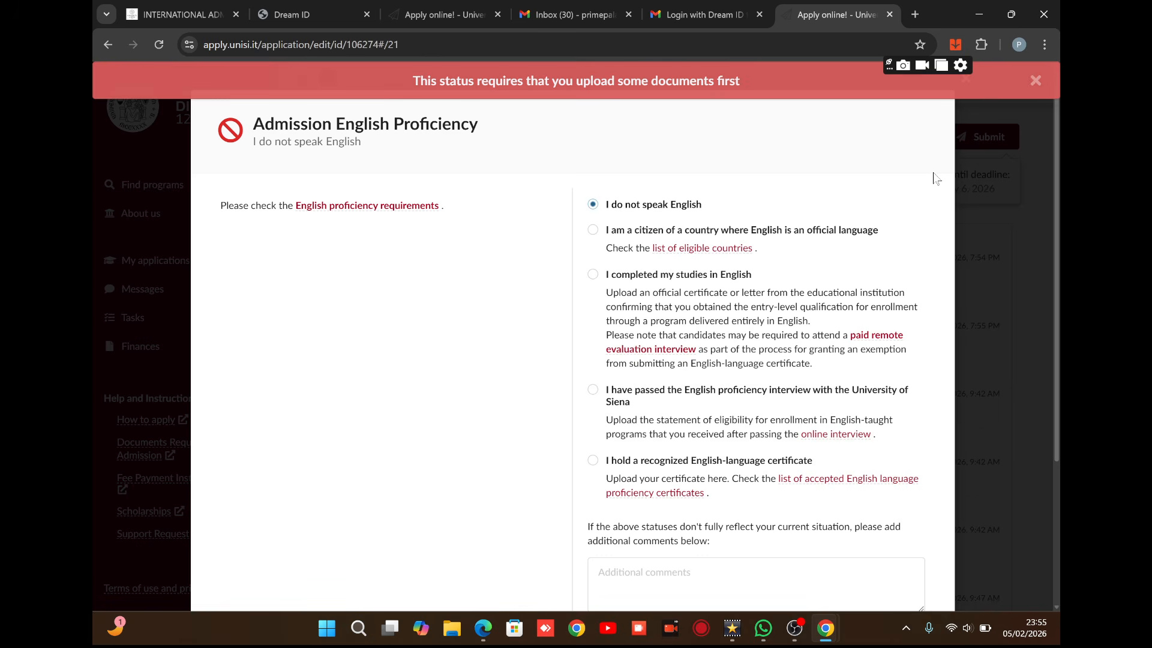
left_click_drag(931, 187, 927, 241)
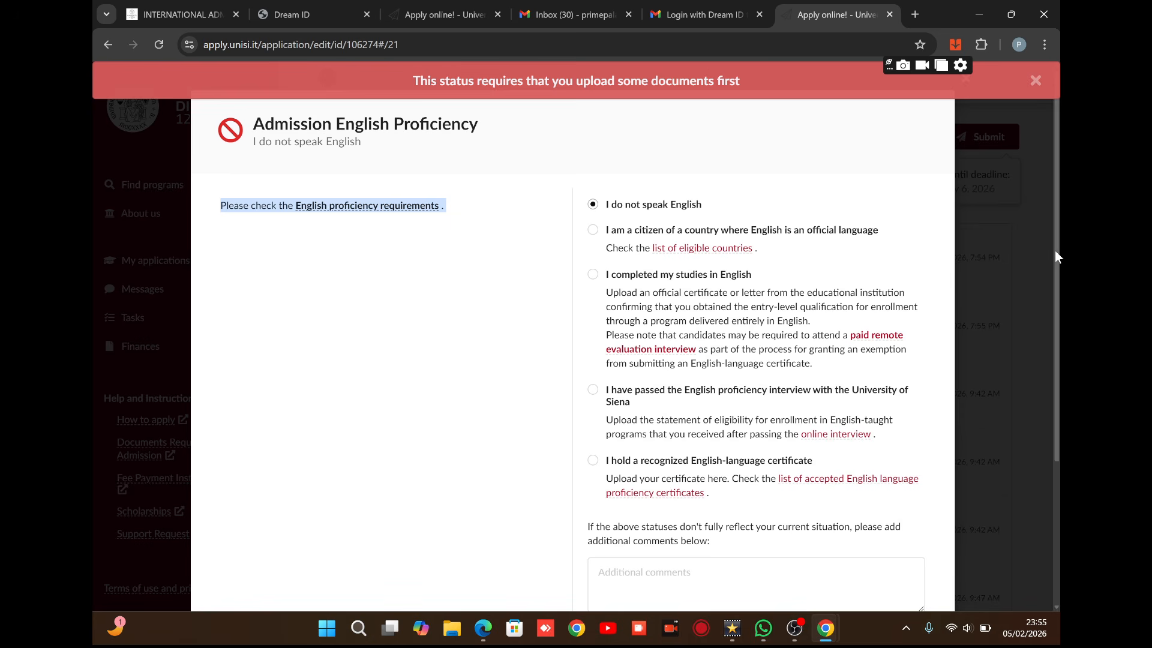
left_click_drag(1055, 250, 1060, 378)
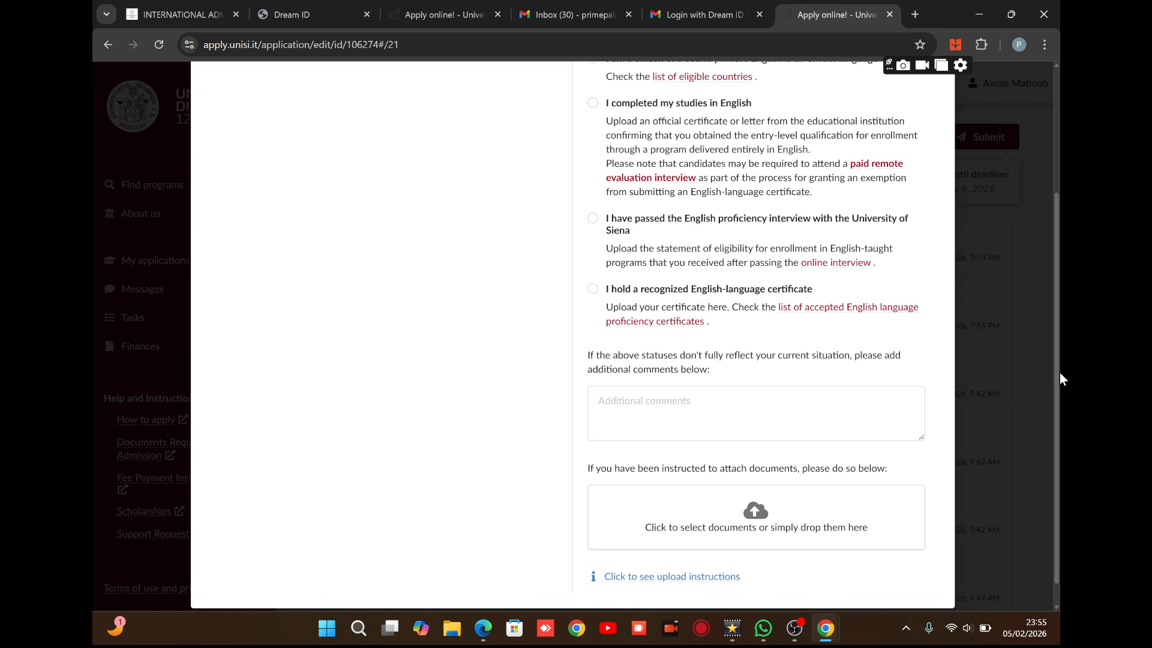
left_click(758, 521)
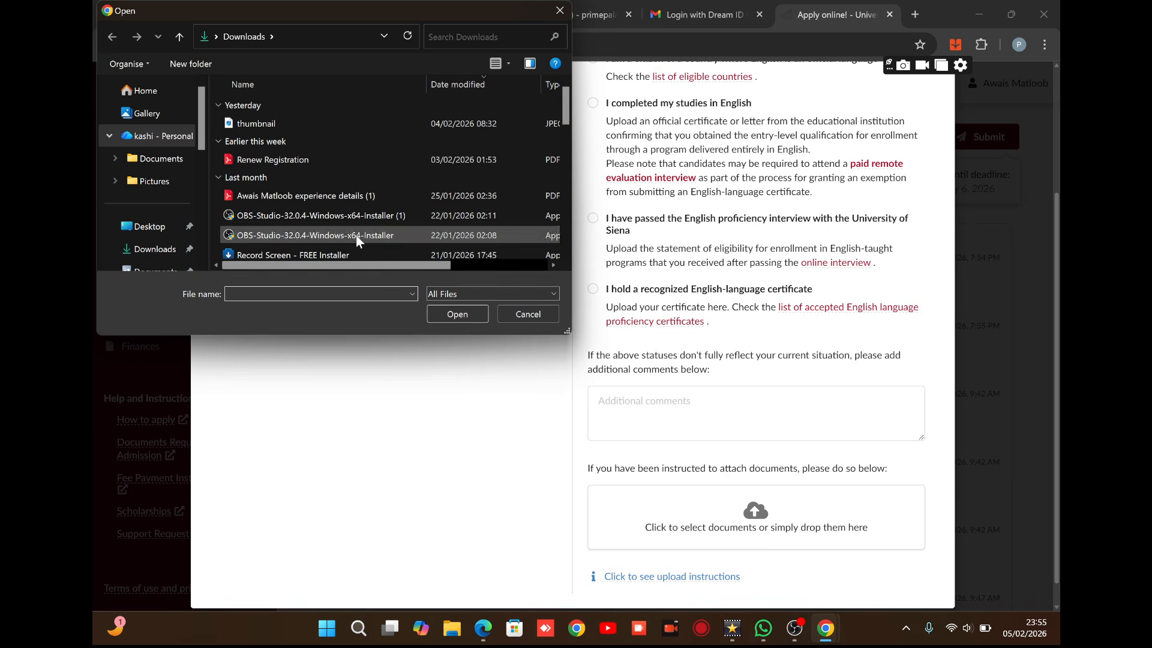
left_click(360, 199)
left_click(463, 312)
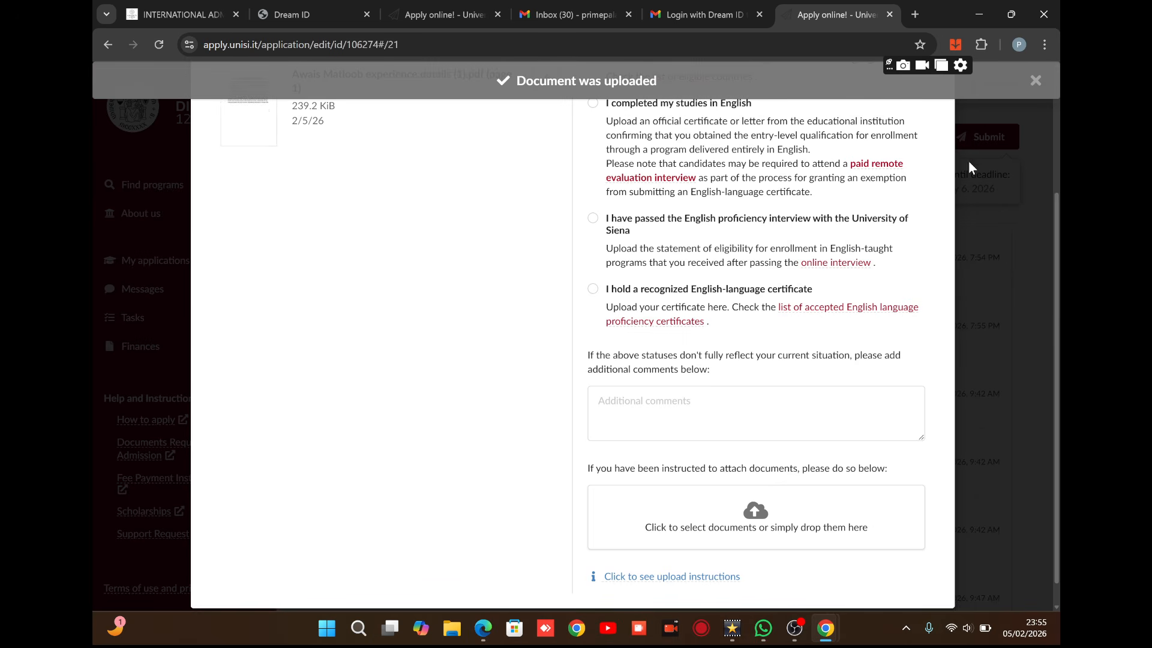
left_click_drag(1053, 219, 1018, 81)
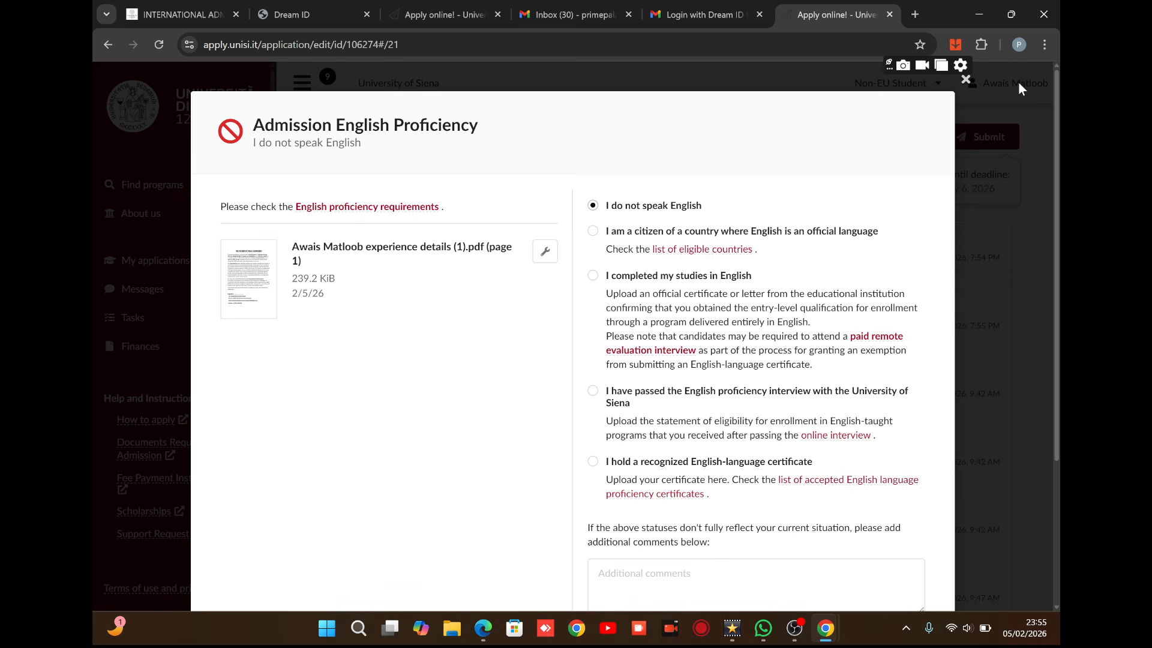
left_click(967, 81)
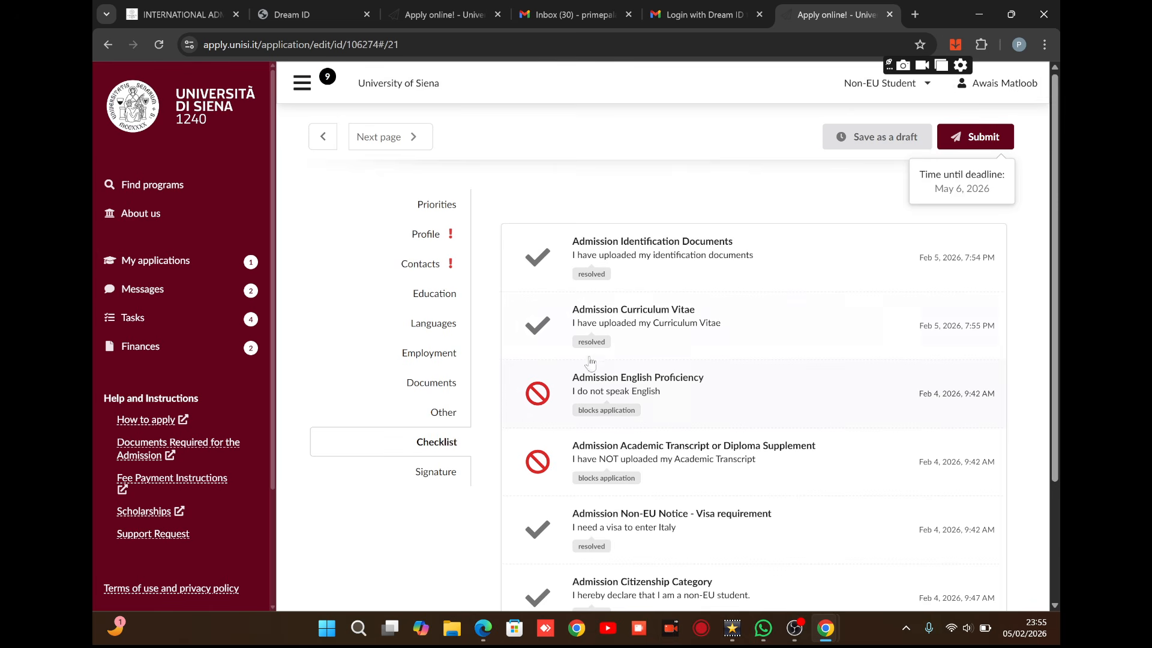
Reopen English Proficiency and reselect 'I completed my studies in English' so the status saves.
left_click(644, 396)
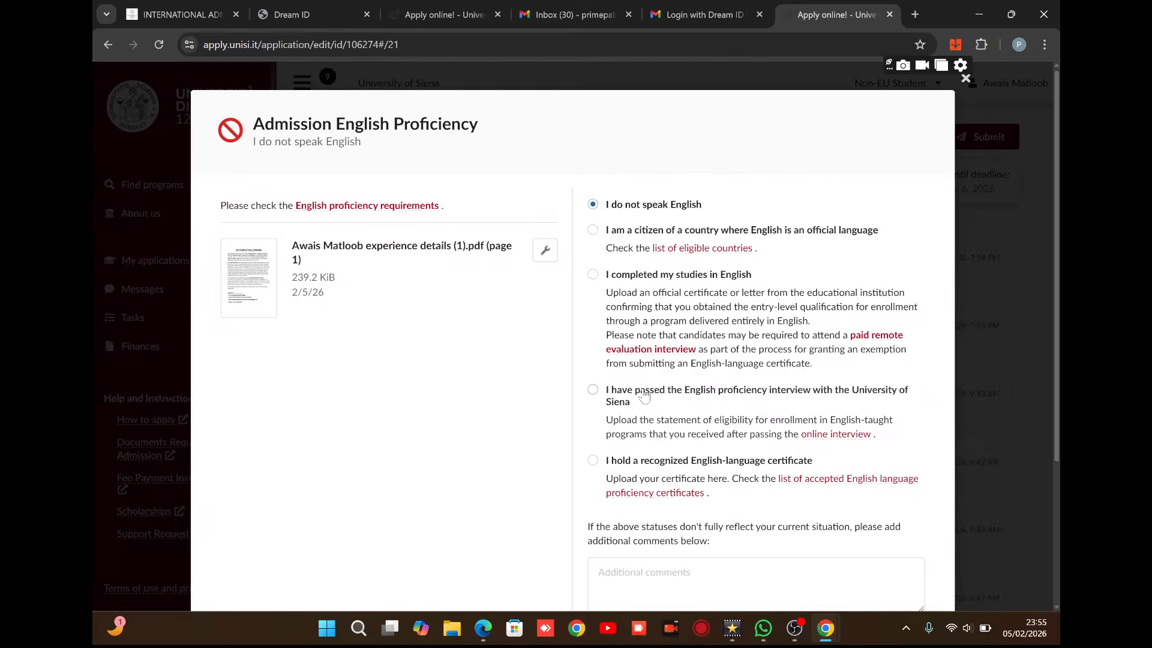
left_click(594, 276)
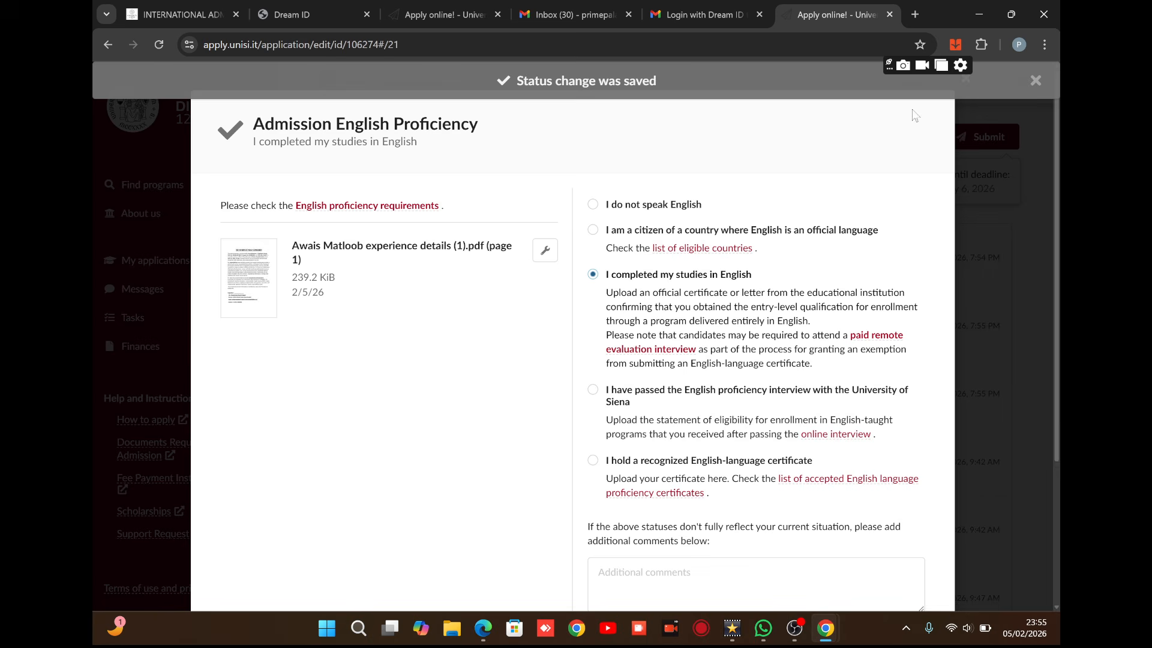
left_click(965, 83)
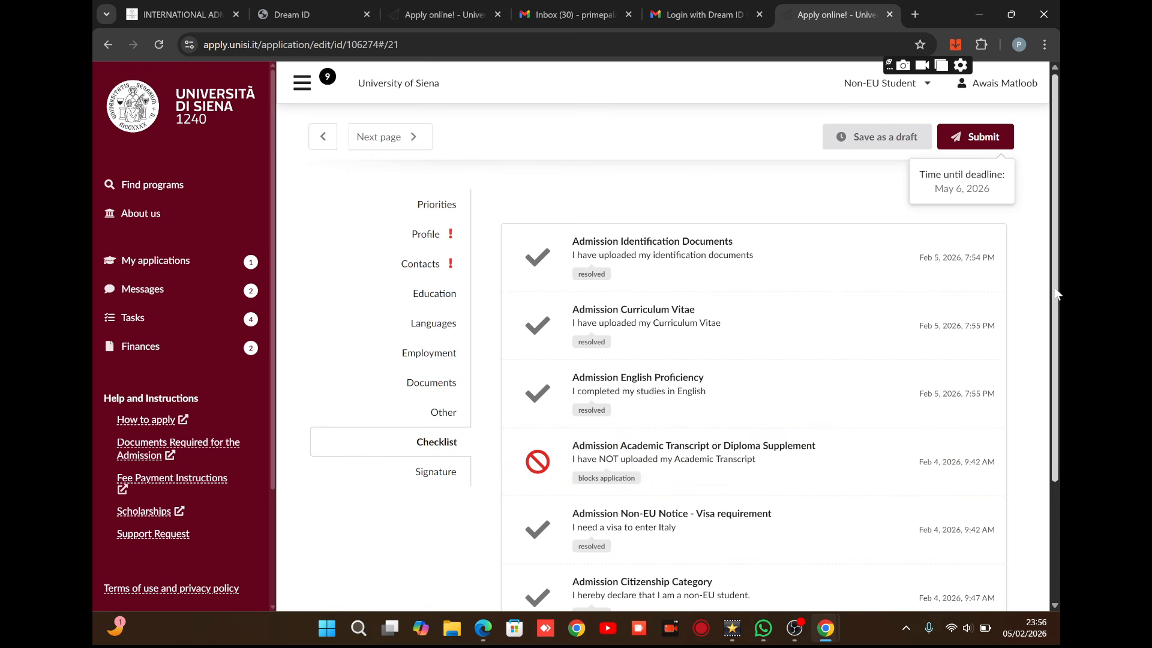
Review the Visa requirement checklist item, then proceed to the Signature section.
left_click_drag(1057, 293, 1058, 364)
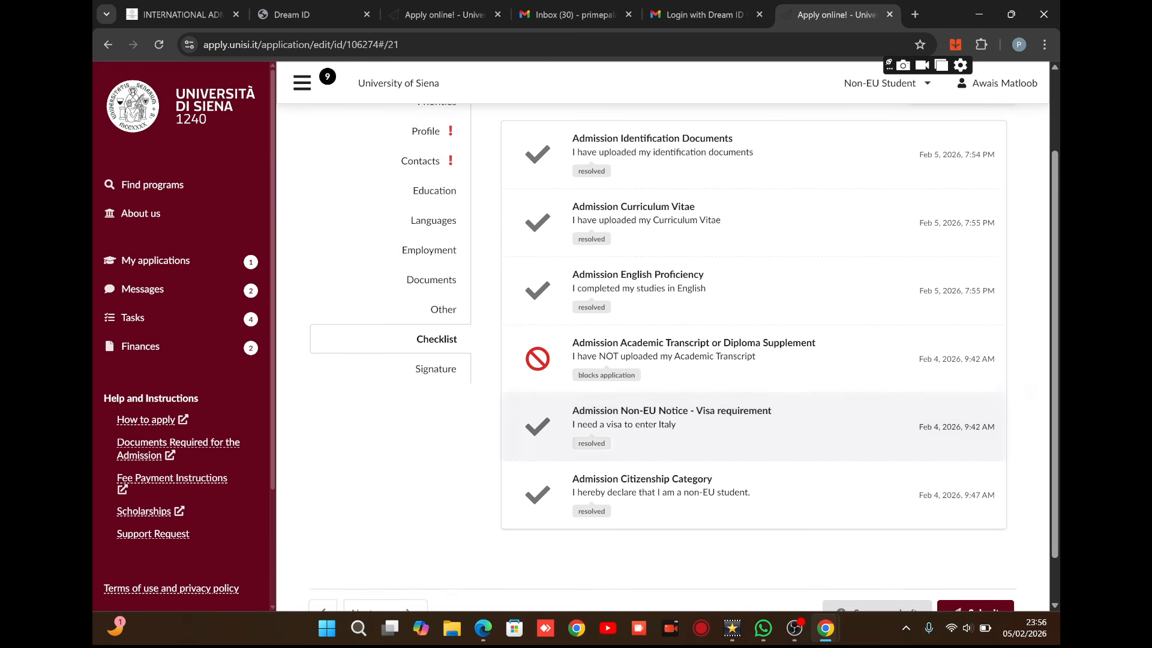
left_click(672, 418)
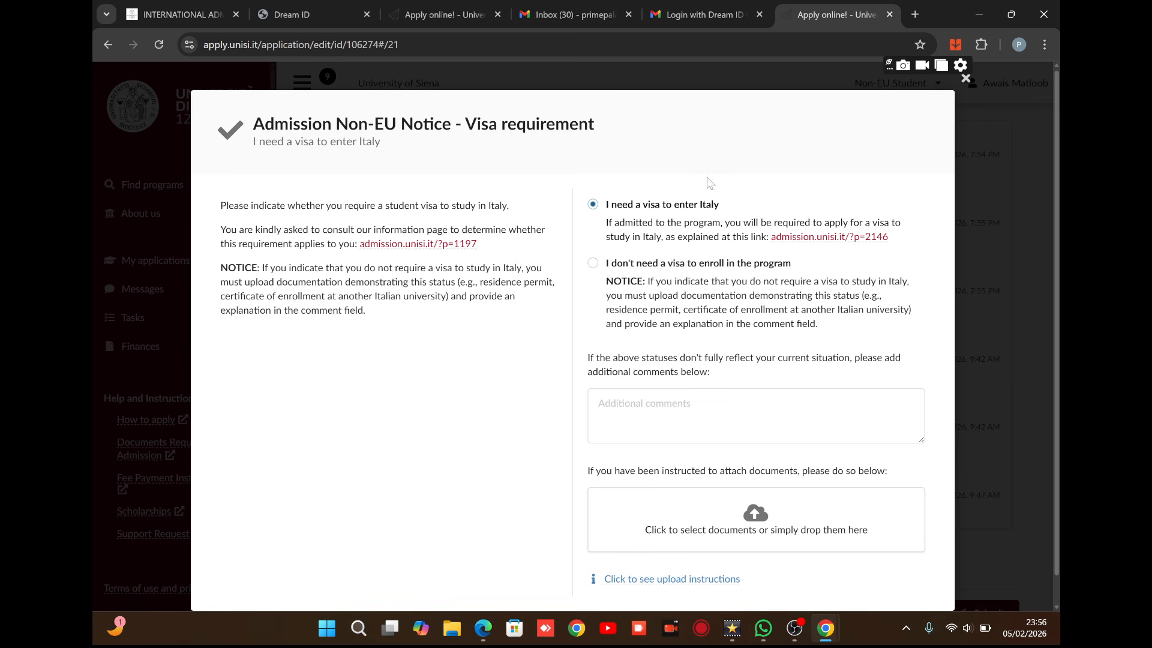
left_click(966, 78)
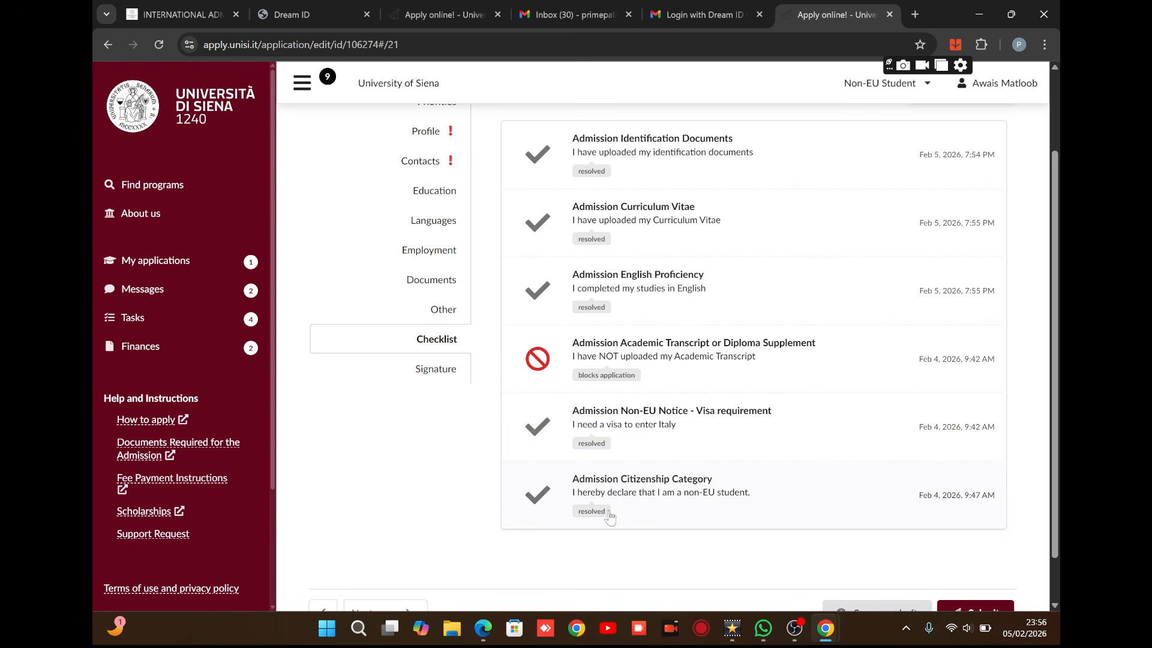
left_click(437, 369)
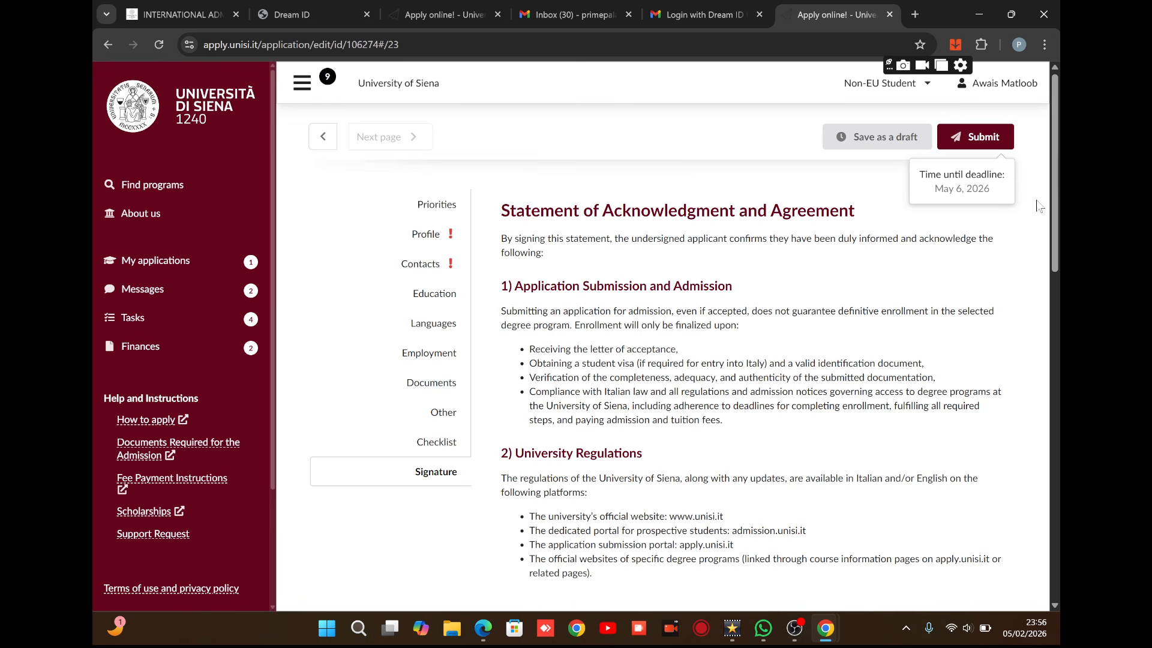
Draw a signature on the pad, clearing and redrawing it twice, then head to Finances.
left_click_drag(1053, 194, 1058, 540)
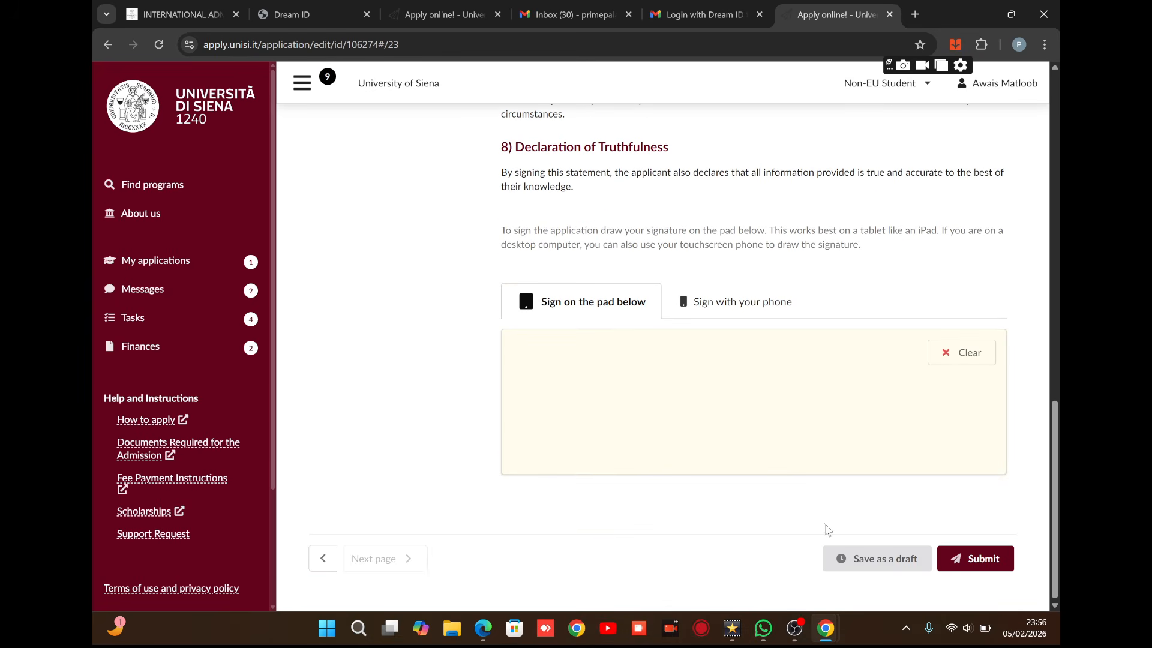
mouse_move(712, 337)
left_mouse_down()
mouse_move(759, 378)
mouse_move(764, 340)
mouse_move(761, 370)
mouse_move(736, 358)
left_mouse_up()
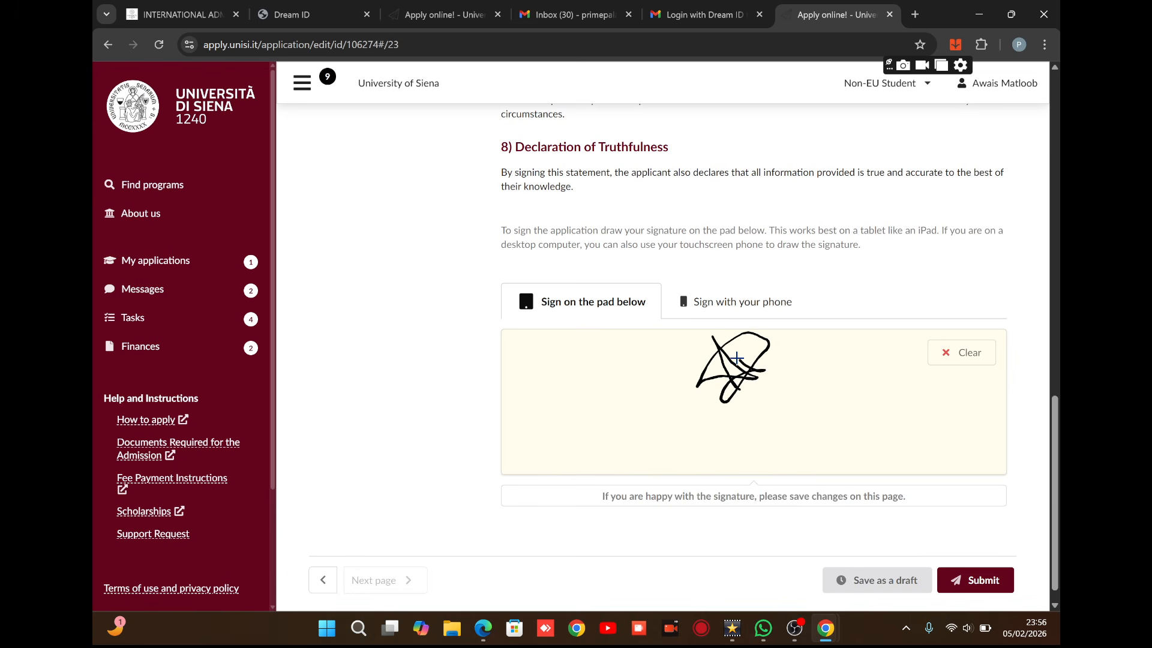
left_click(953, 359)
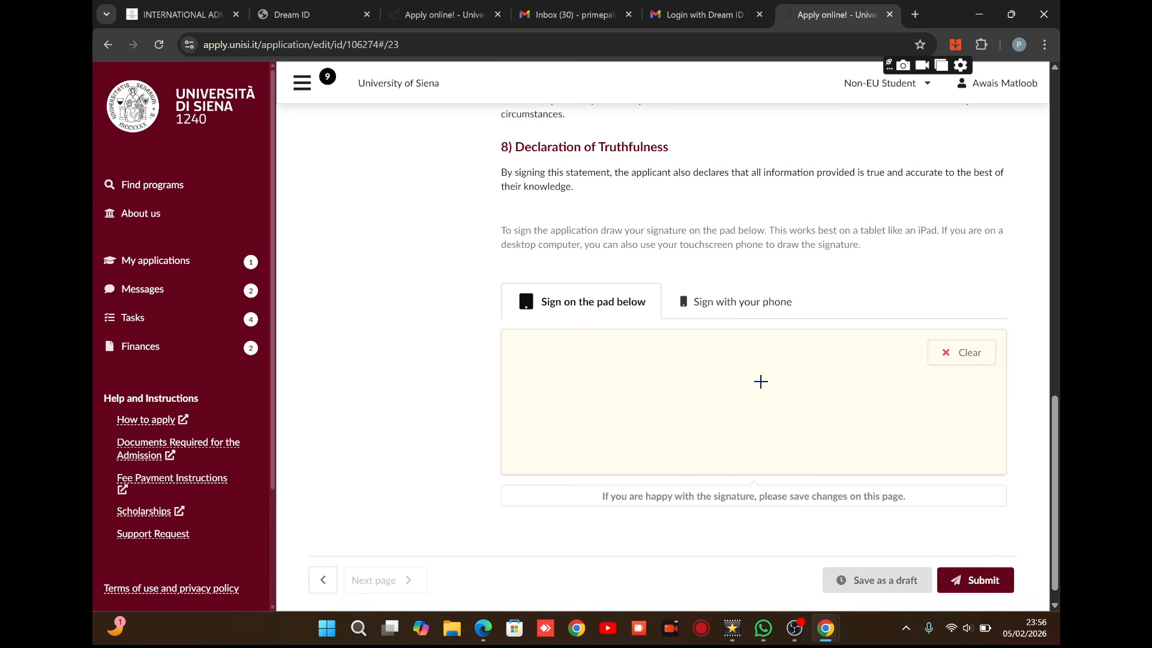
mouse_move(735, 422)
left_mouse_down()
mouse_move(712, 450)
mouse_move(740, 369)
mouse_move(704, 373)
mouse_move(769, 466)
mouse_move(700, 412)
mouse_move(804, 457)
mouse_move(629, 427)
mouse_move(747, 345)
mouse_move(657, 400)
mouse_move(778, 440)
left_mouse_up()
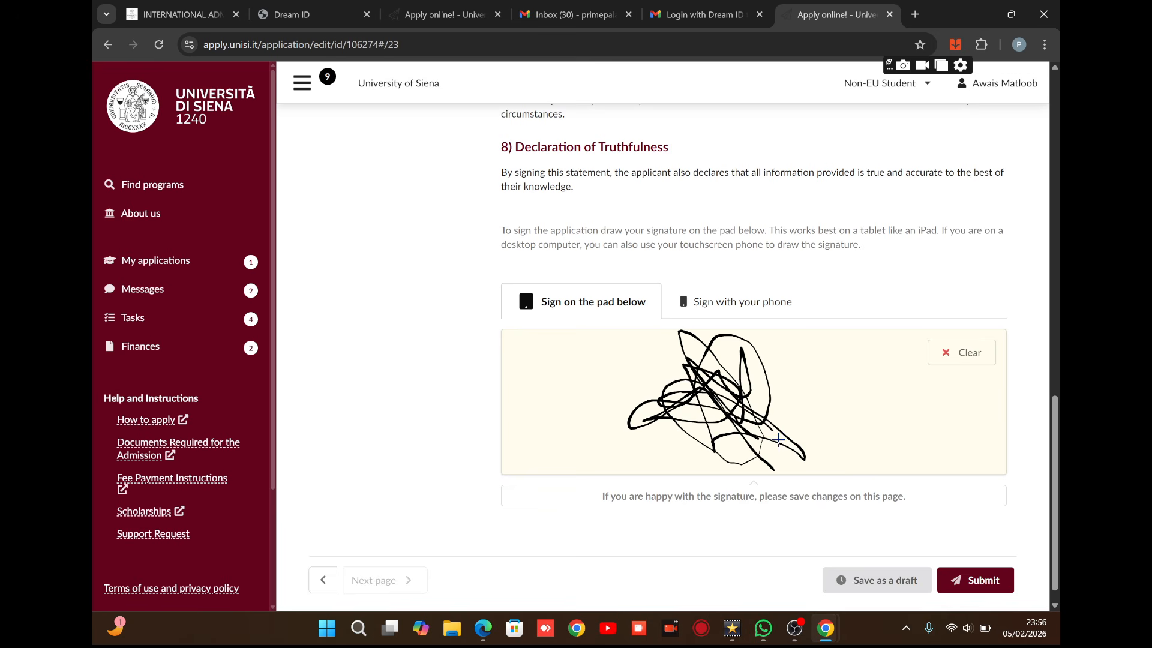
left_click(958, 360)
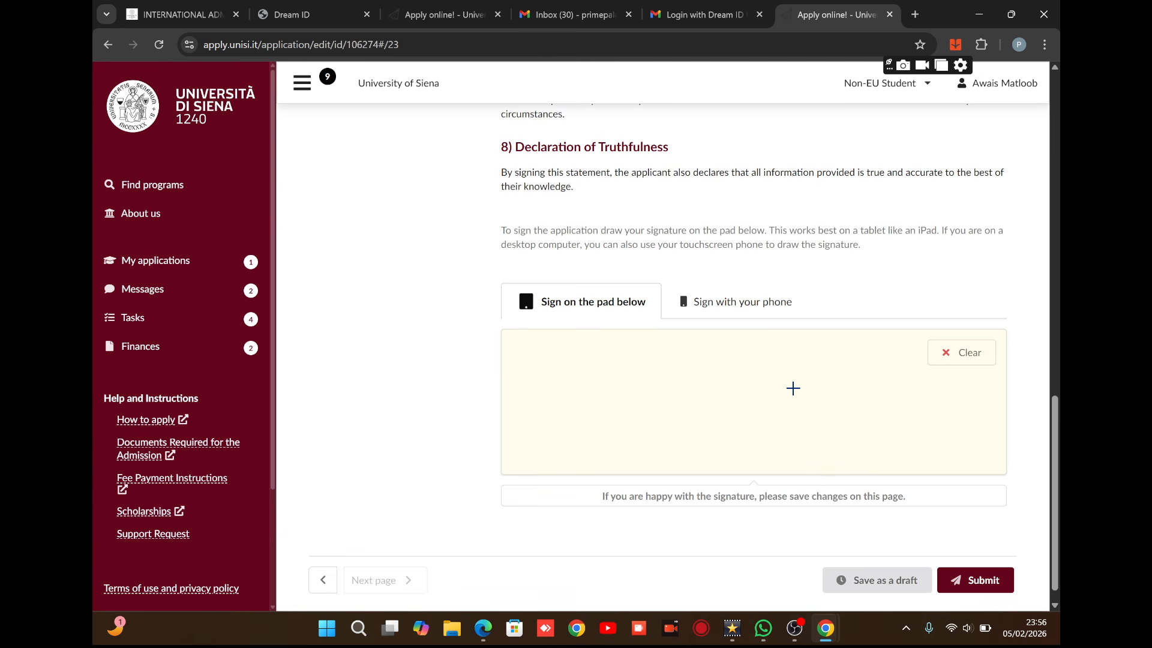
mouse_move(791, 386)
left_mouse_down()
mouse_move(859, 419)
mouse_move(862, 380)
mouse_move(790, 394)
mouse_move(822, 414)
left_mouse_up()
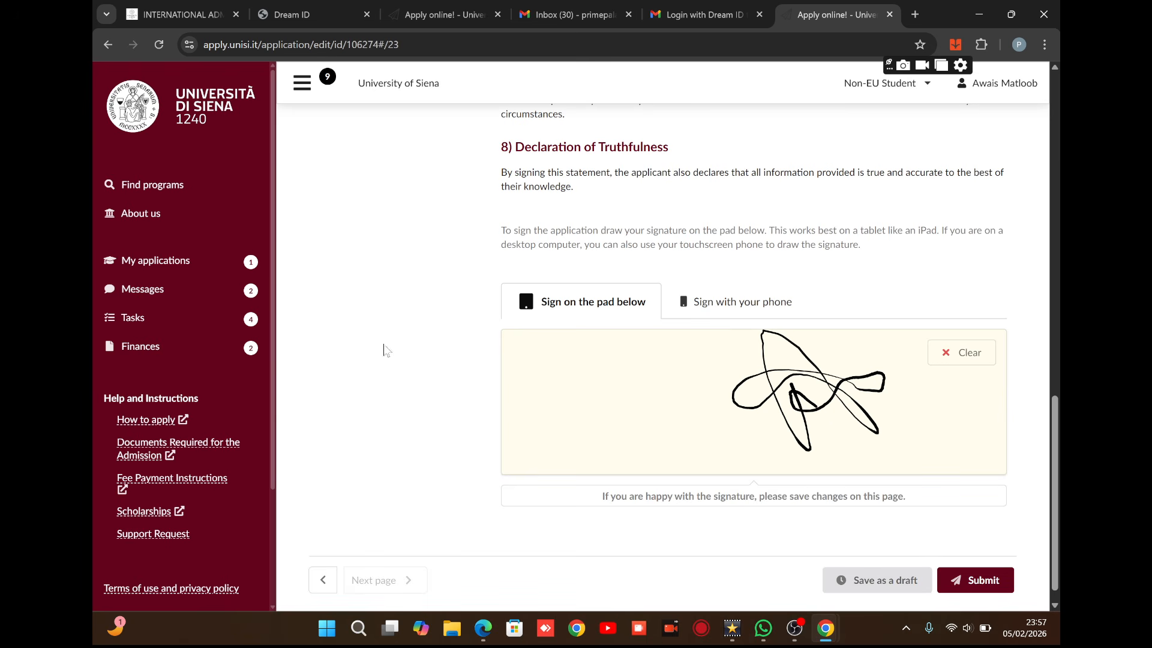
left_click(183, 343)
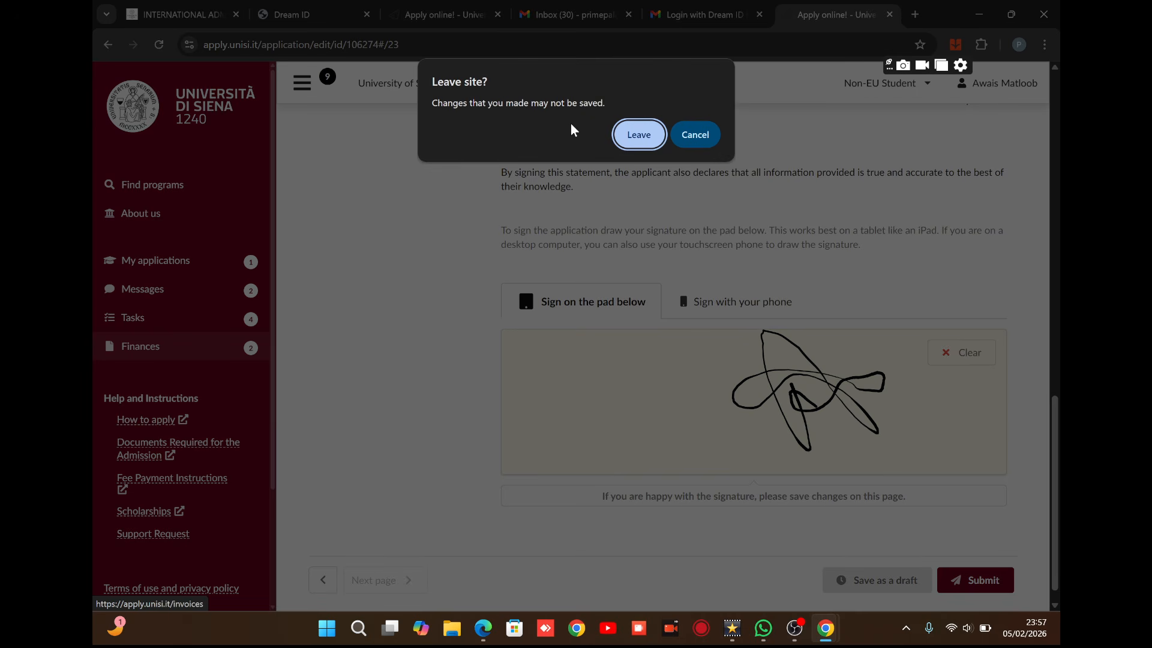
Leave the page, open the €49.90 application-fee invoice and choose Pay with PagoPA.
left_click(648, 135)
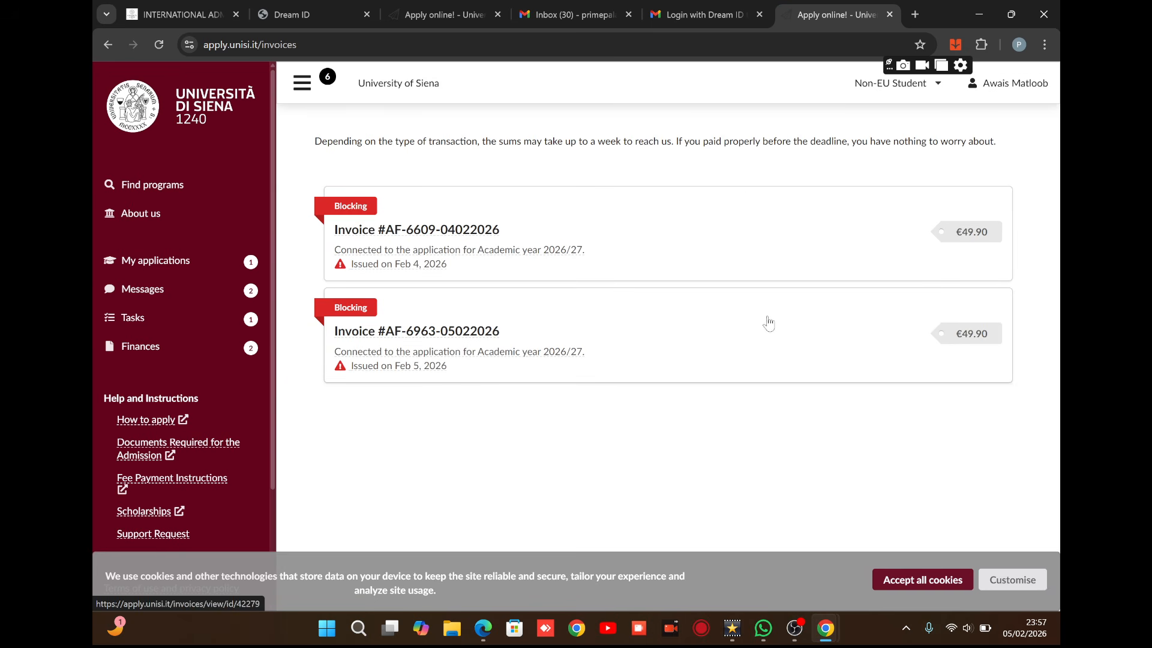
left_click(464, 330)
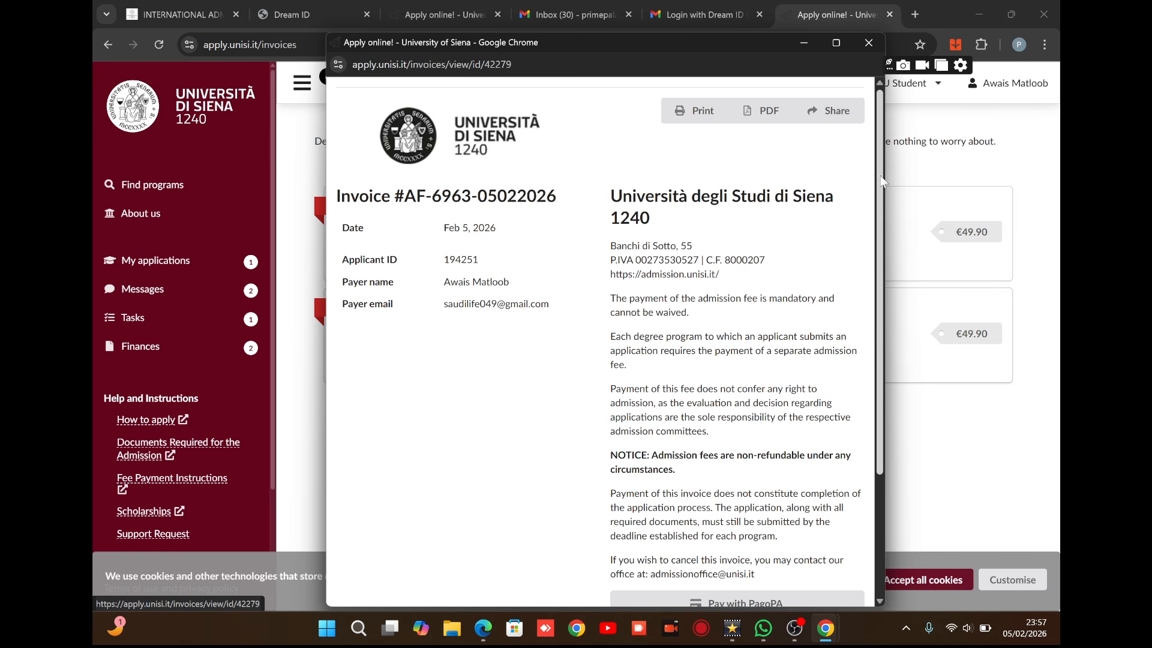
left_click_drag(881, 180, 912, 300)
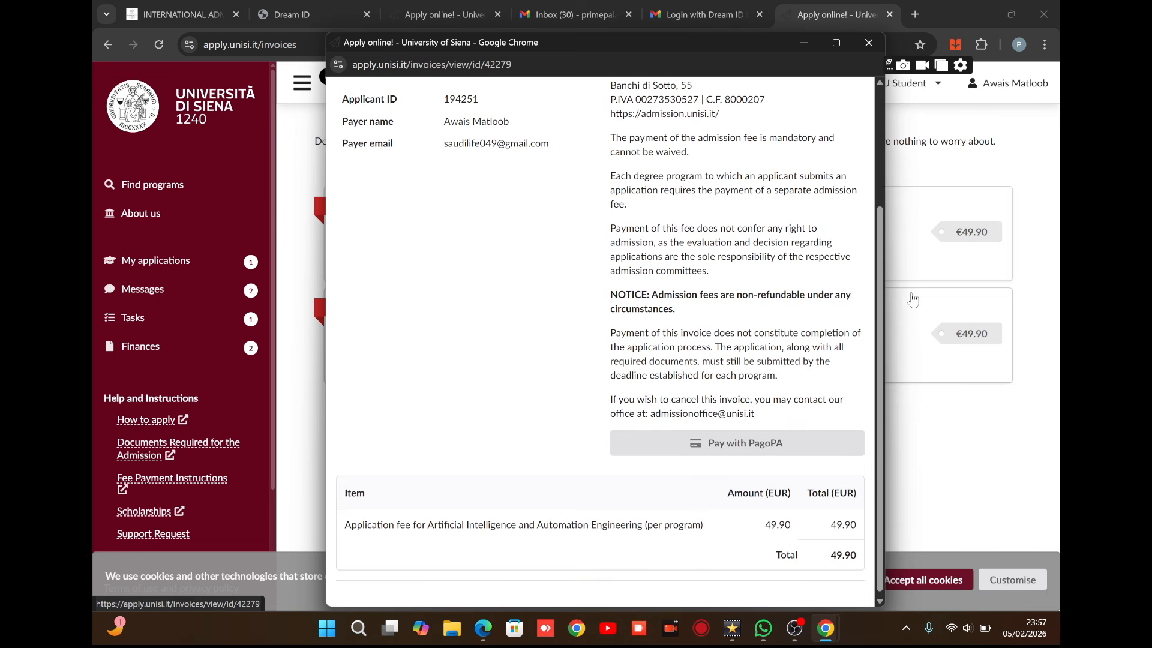
left_click(757, 444)
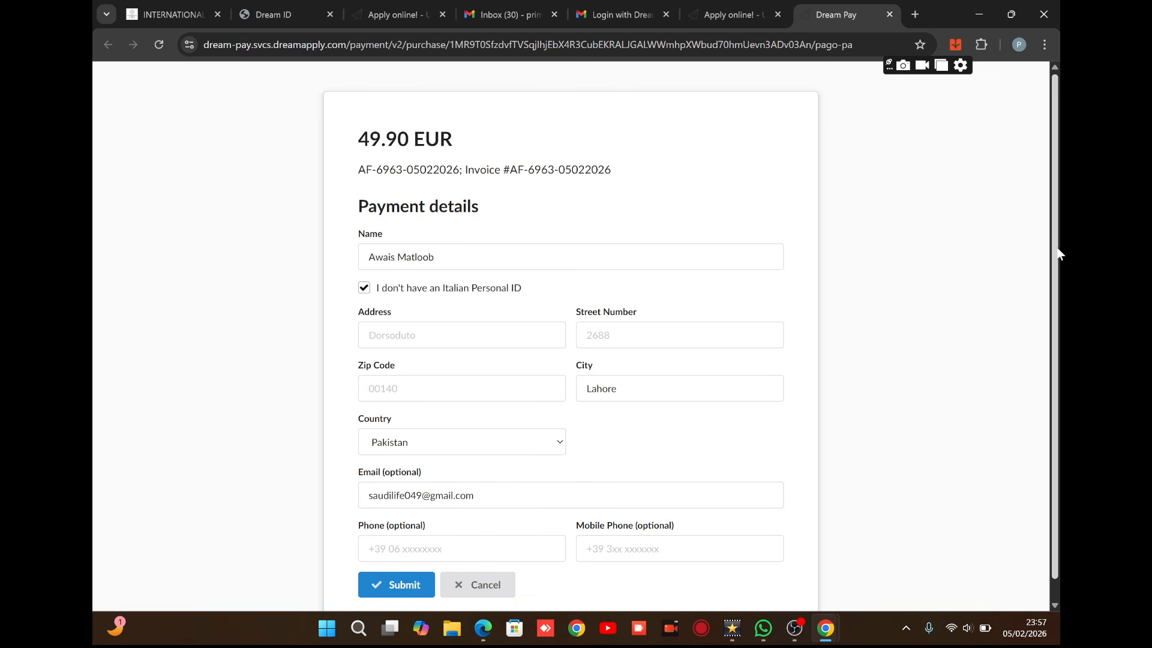
left_click_drag(1057, 249, 1039, 329)
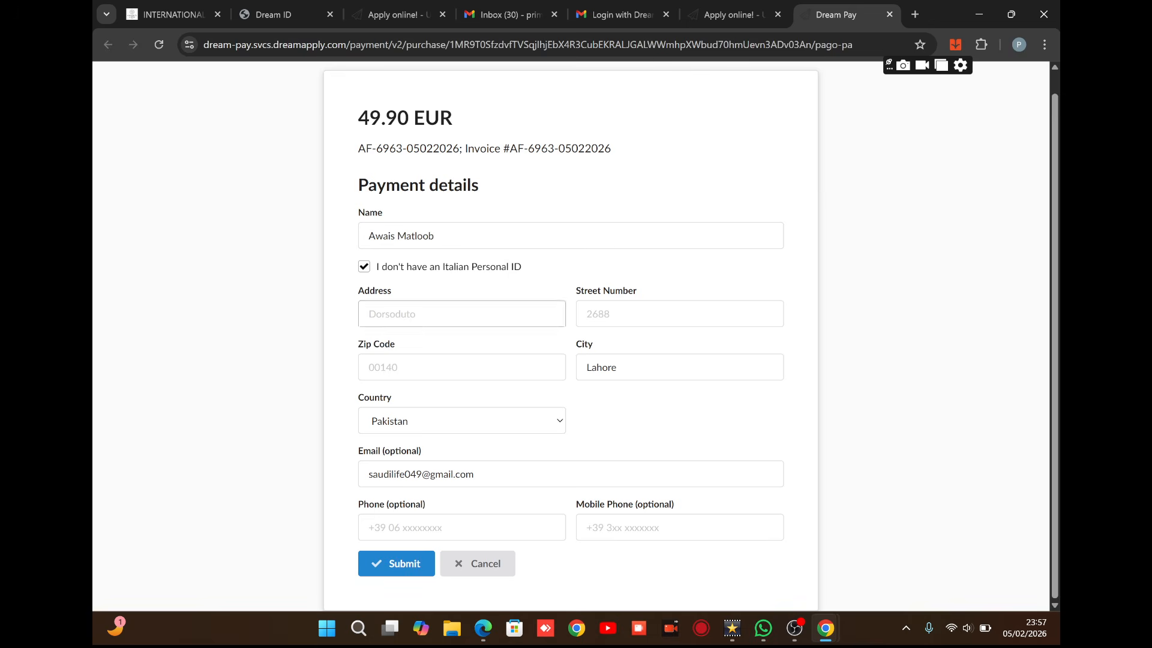
left_click(795, 629)
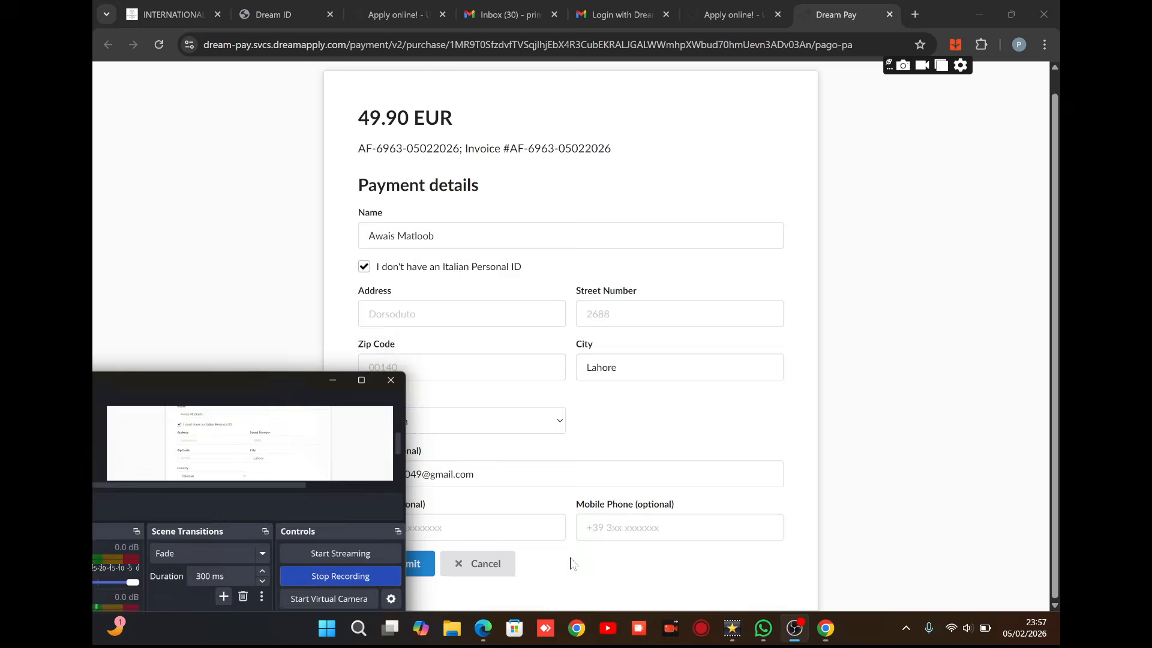